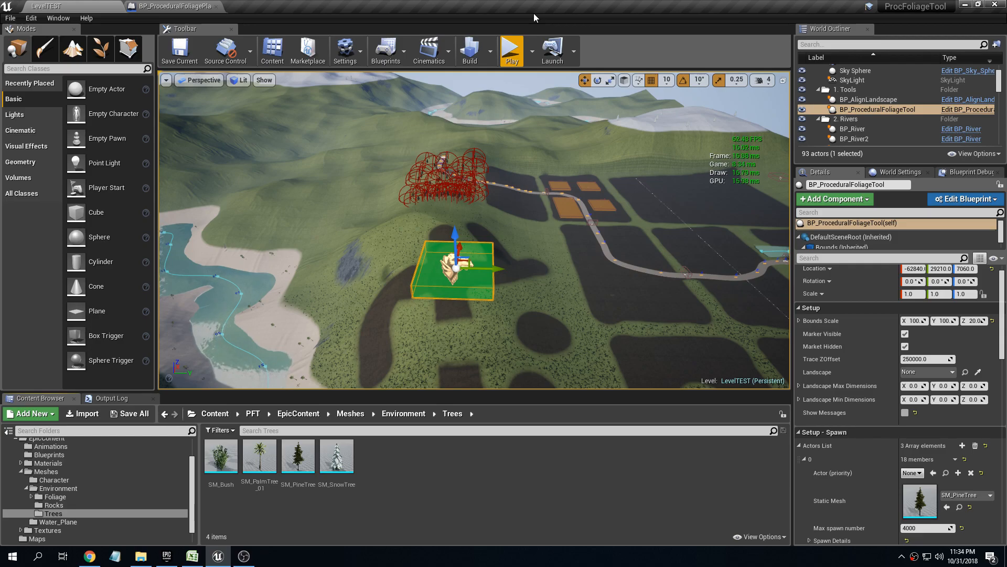
Spawn the listed actors on the hillside with the procedural foliage tool.
mouse_move(532, 193)
right_down()
mouse_move(532, 234)
mouse_move(533, 193)
right_up()
key(w)
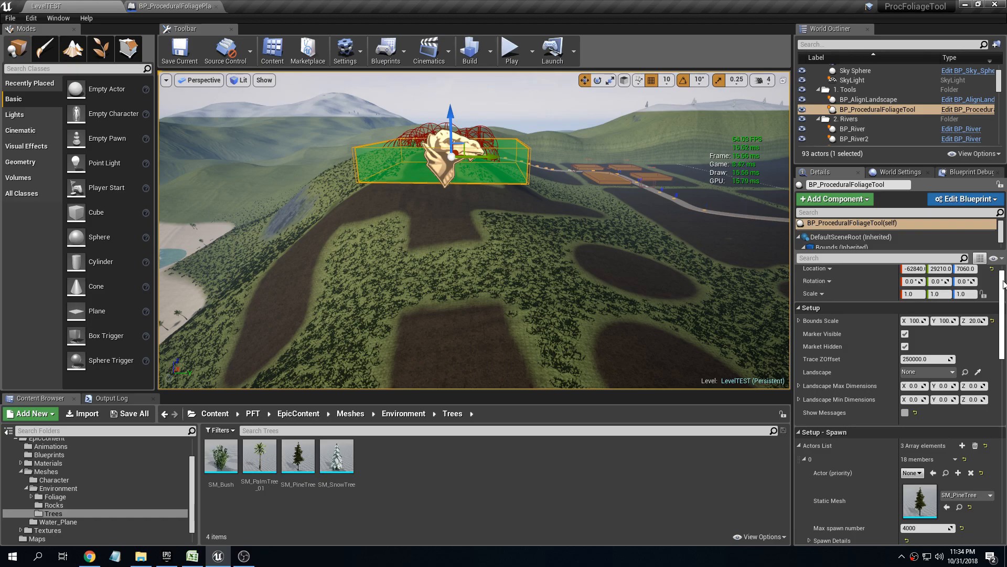
scroll(1004, 284, down, 2)
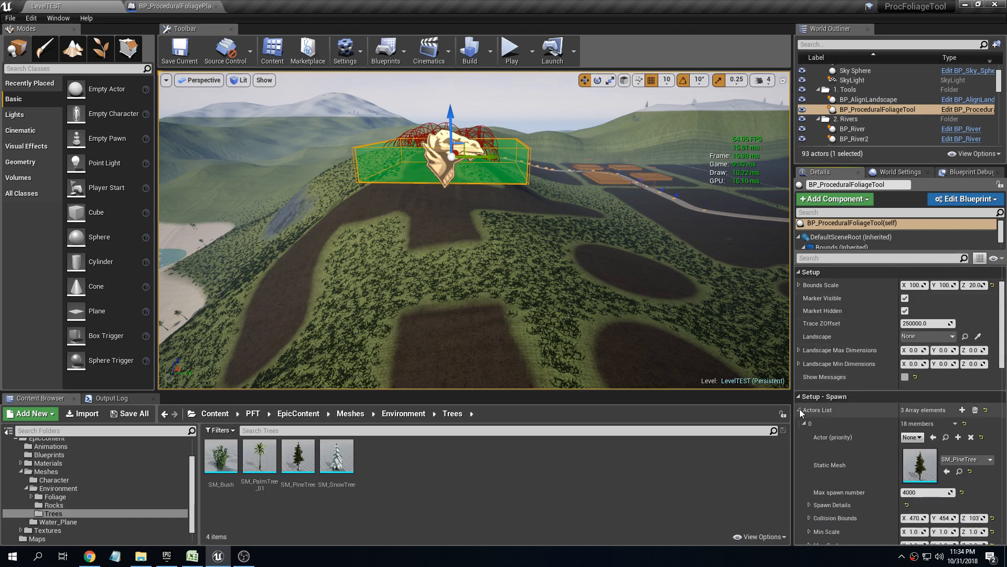
scroll(873, 429, down, 2)
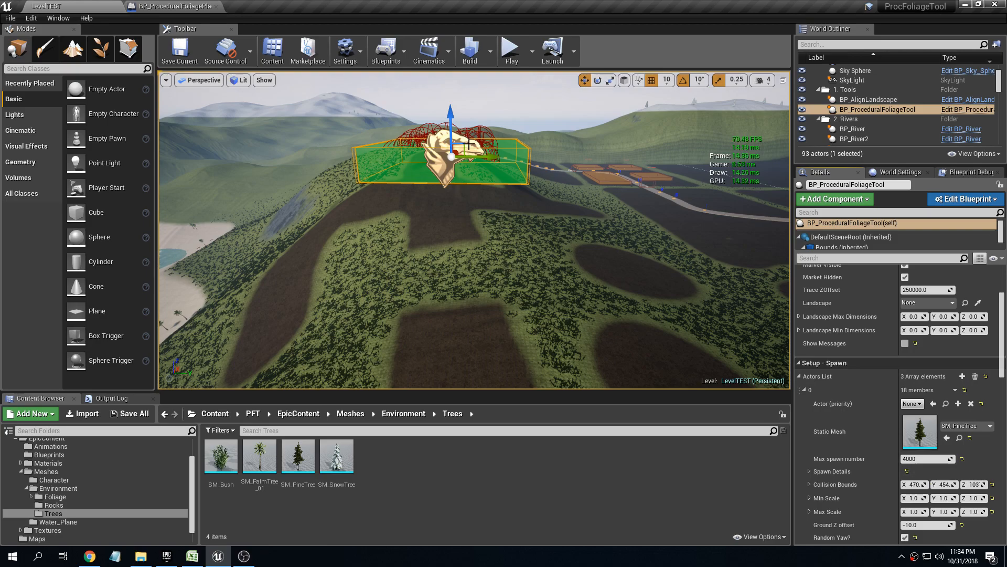
click(799, 376)
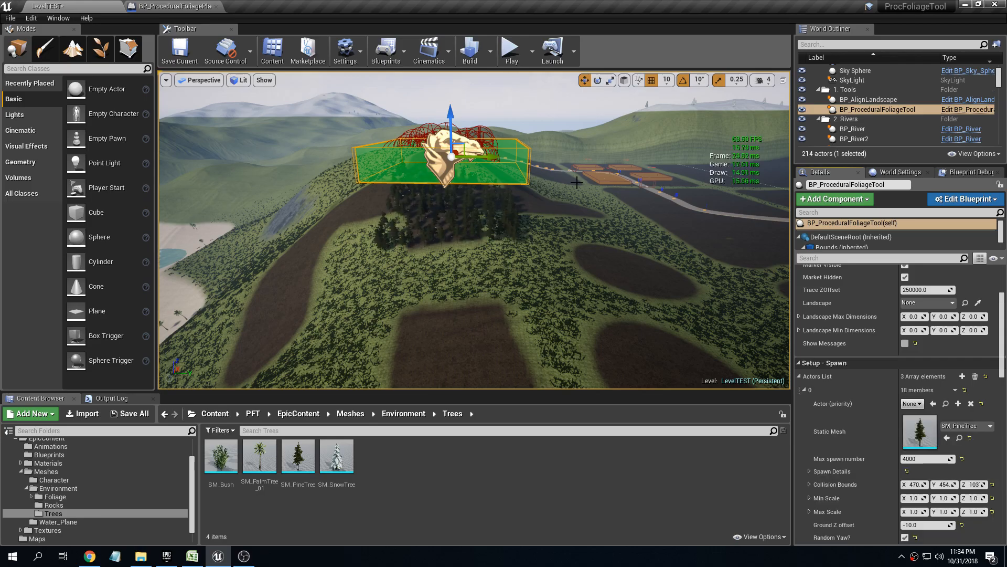
Raise the procedural foliage tool higher above the hill, to a Z location of about 9740.
key(w)
right_drag(582, 176, 598, 160)
key(f)
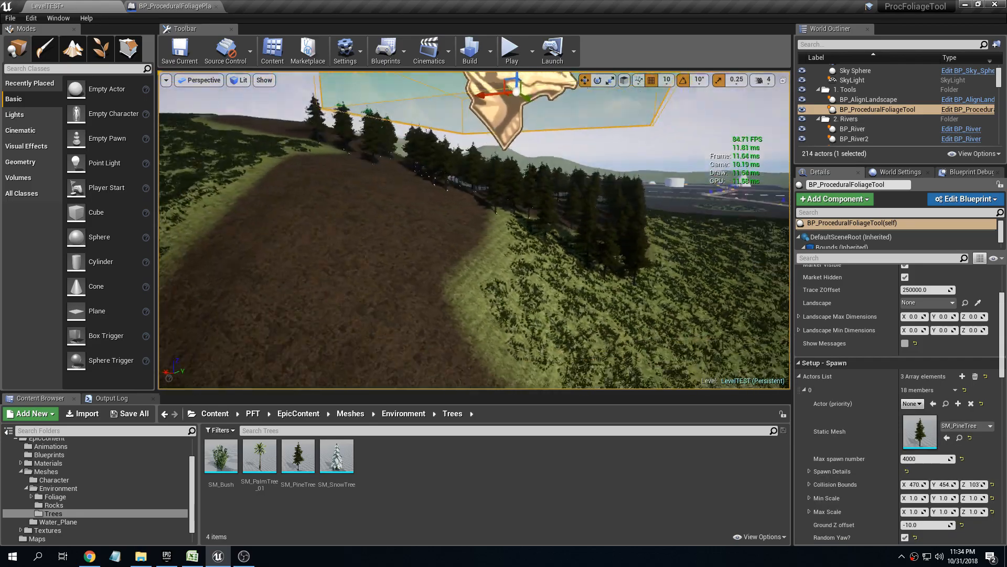
drag(486, 173, 486, 79)
key(w)
right_drag(462, 157, 412, 269)
key(w)
key(s)
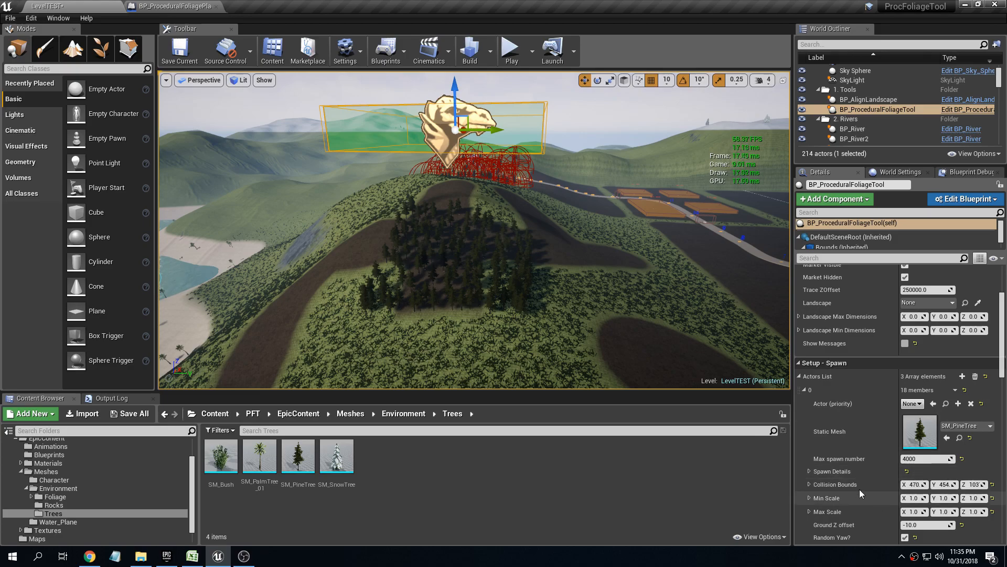
Enable Ignore Foliage Collision for the SM_PineTree entry in the Actors List.
drag(898, 448, 885, 446)
scroll(867, 412, down, 5)
scroll(867, 409, down, 4)
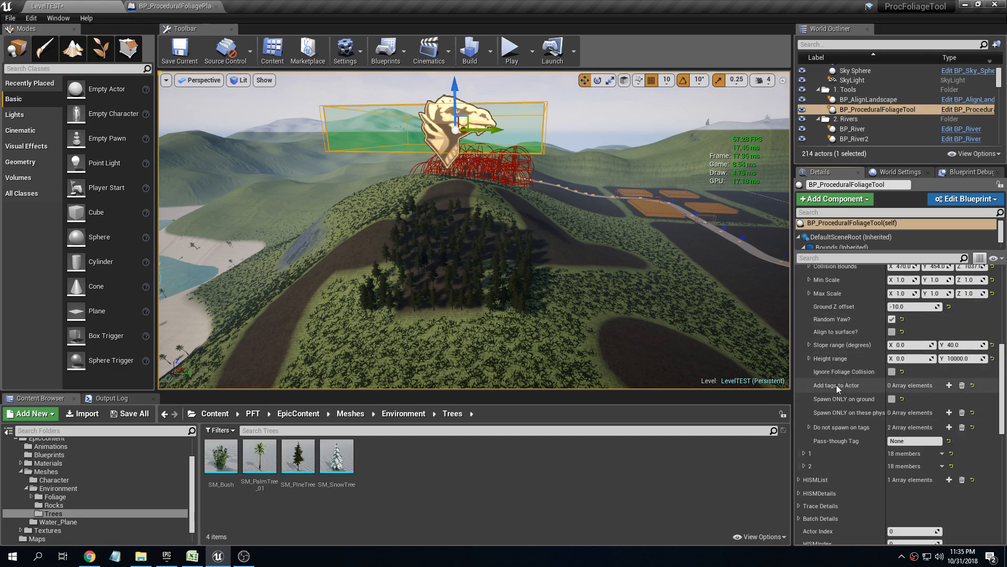
click(891, 372)
scroll(823, 348, up, 6)
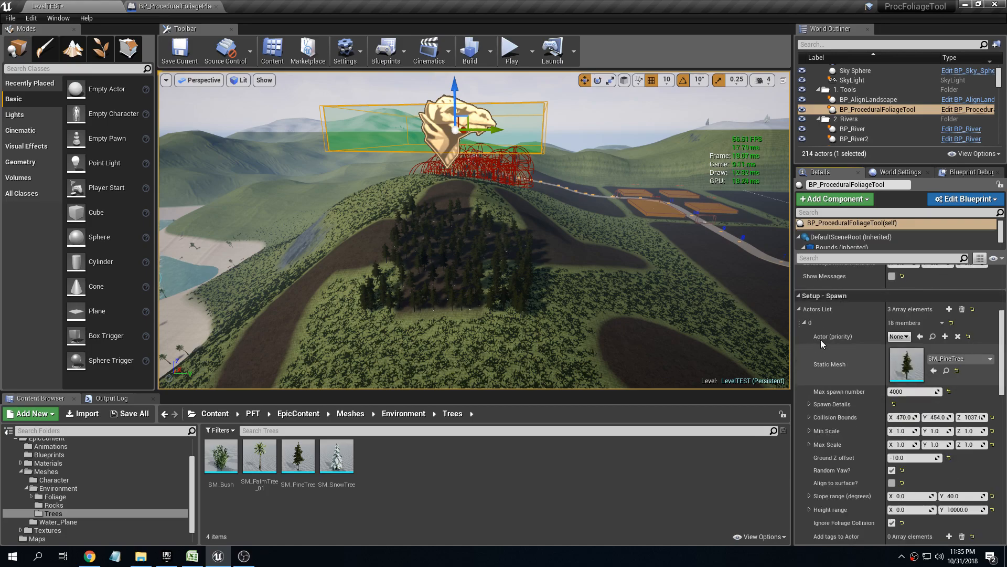
Remove all spawned actors and spawn them again with foliage collision ignored.
click(804, 323)
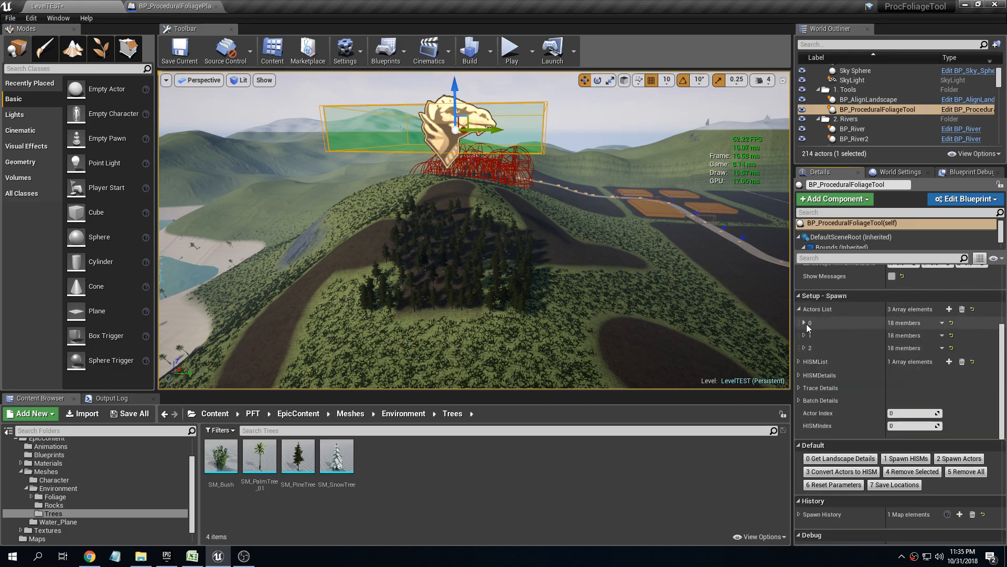
click(972, 477)
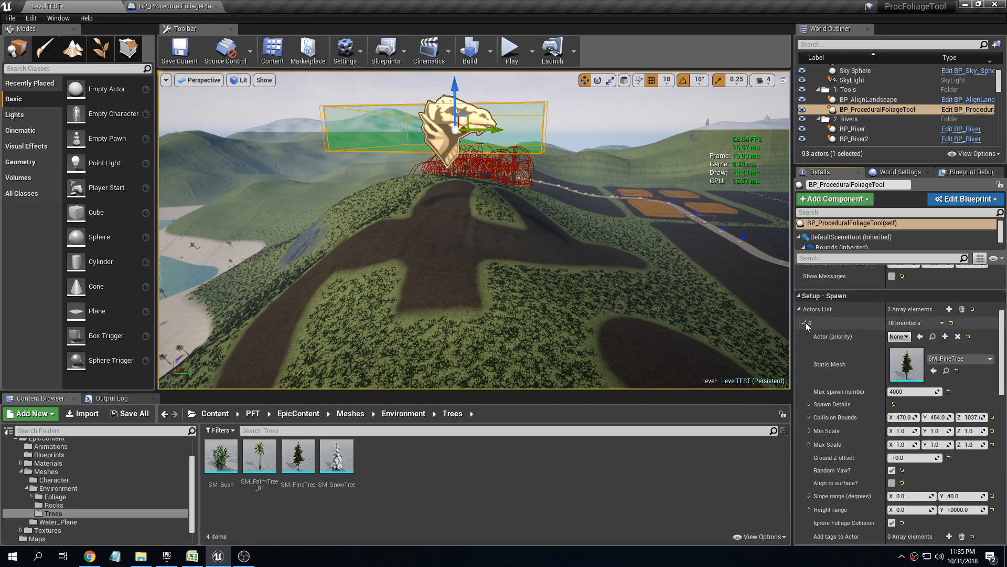
click(806, 325)
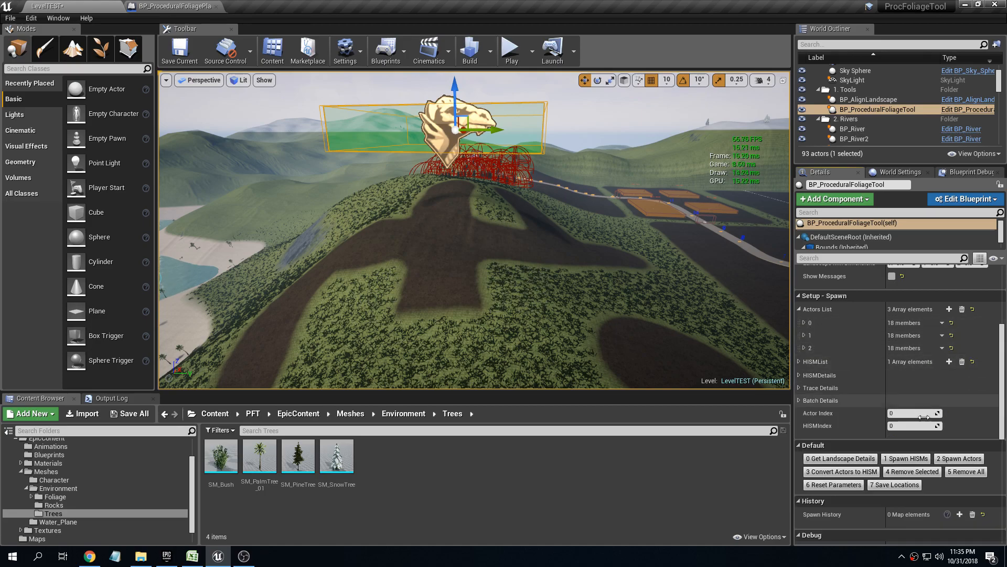
click(957, 462)
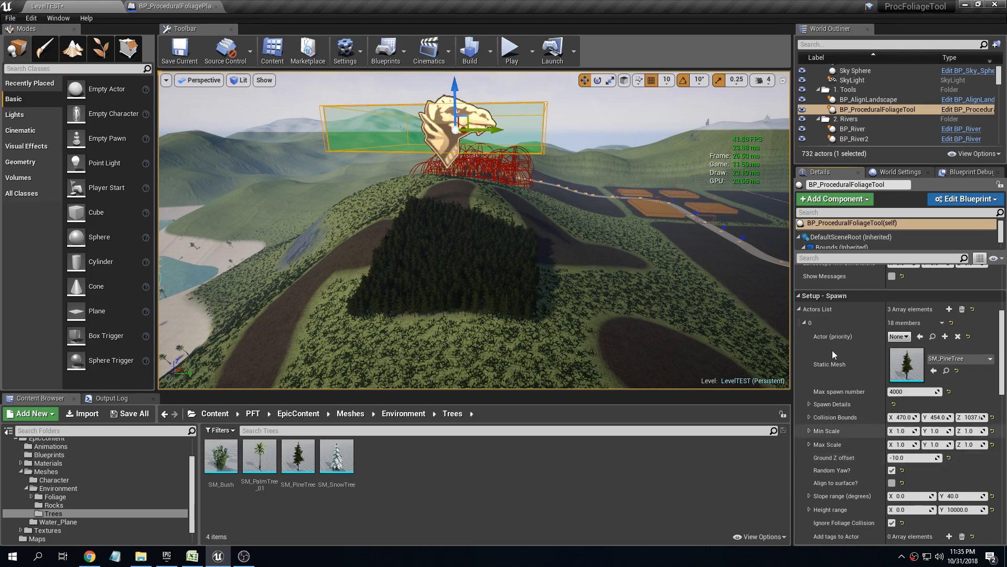
Examine the density and spacing of the spawned pine forest up close and from several sides of the hill.
right_drag(599, 216, 535, 223)
key(w)
key(w)
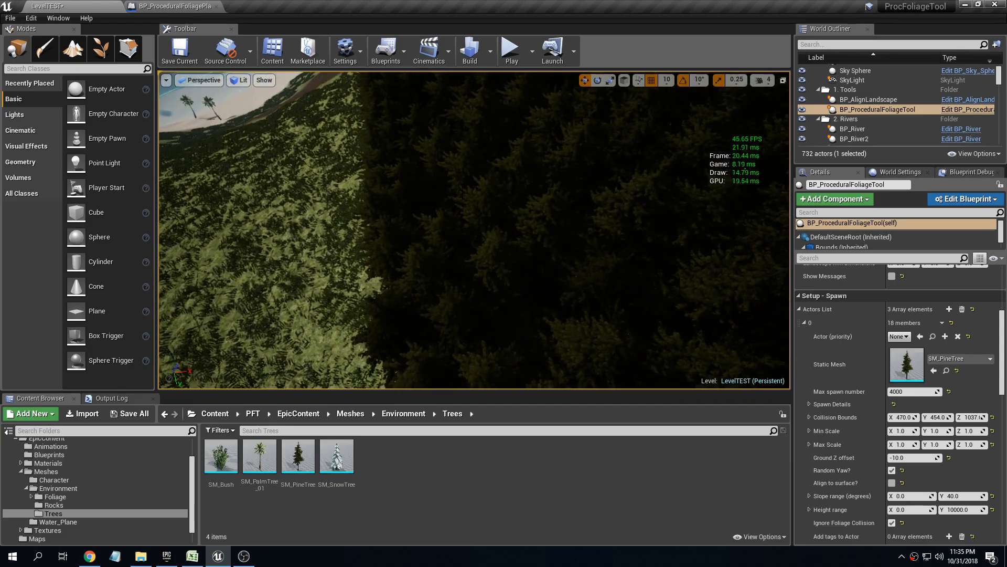
click(483, 278)
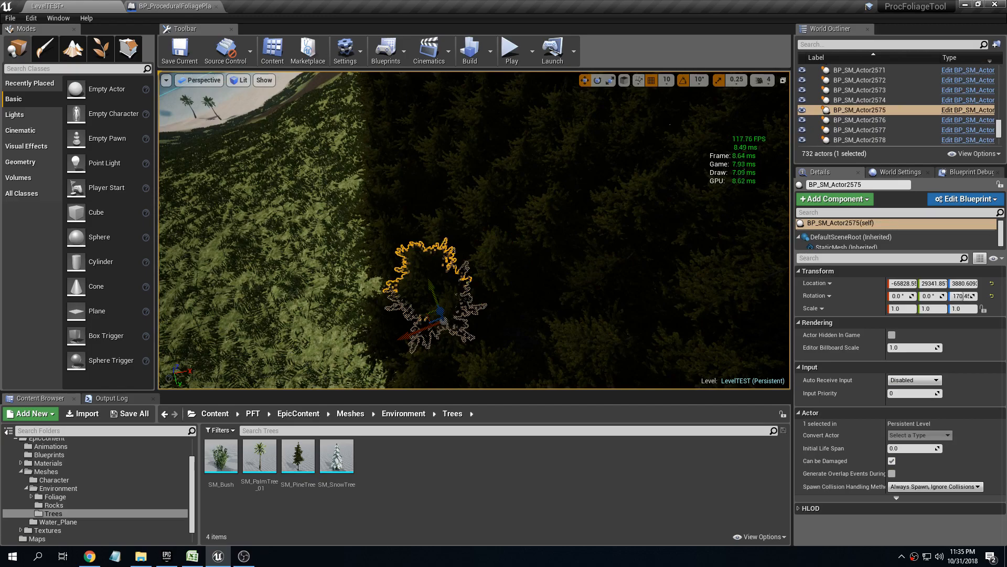
click(529, 249)
key(Escape)
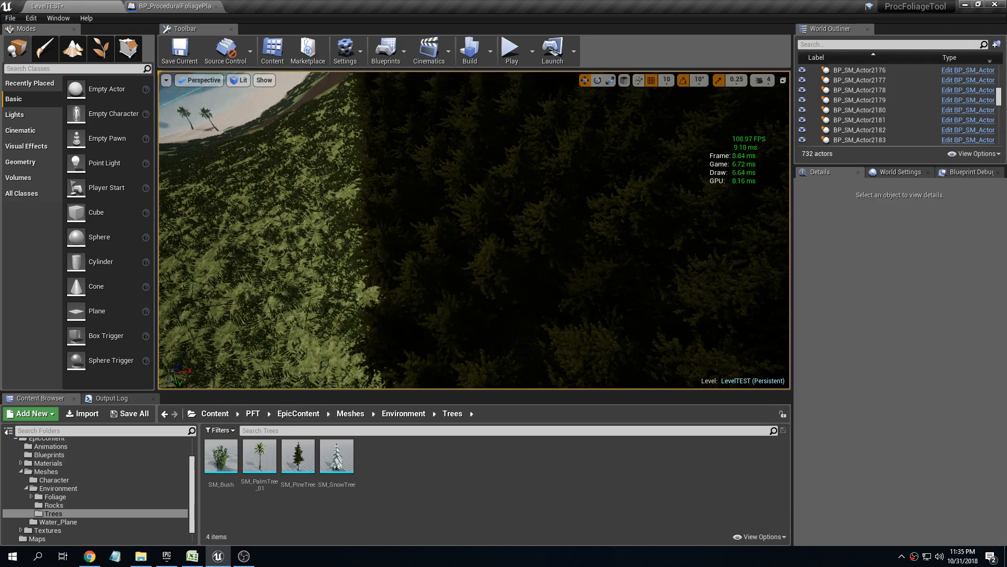
right_drag(530, 249, 629, 189)
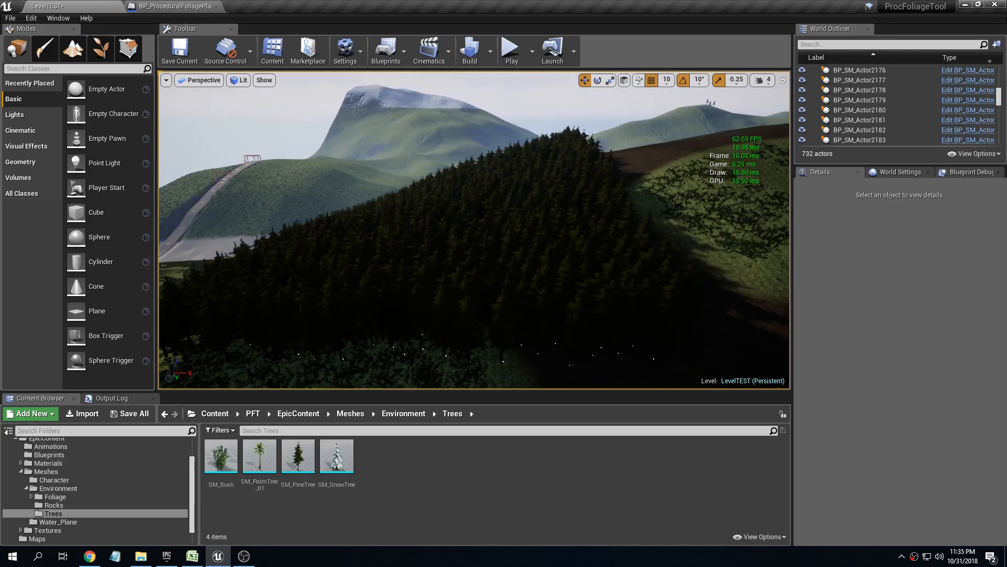
right_drag(474, 230, 619, 271)
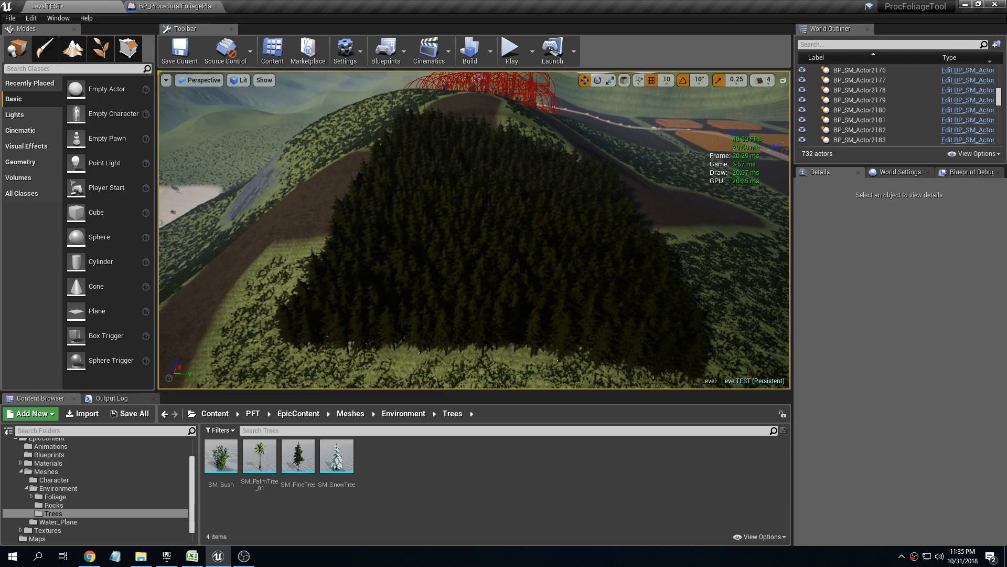
right_drag(412, 141, 394, 157)
key(w)
key(w)
key(s)
key(e)
right_drag(492, 220, 404, 258)
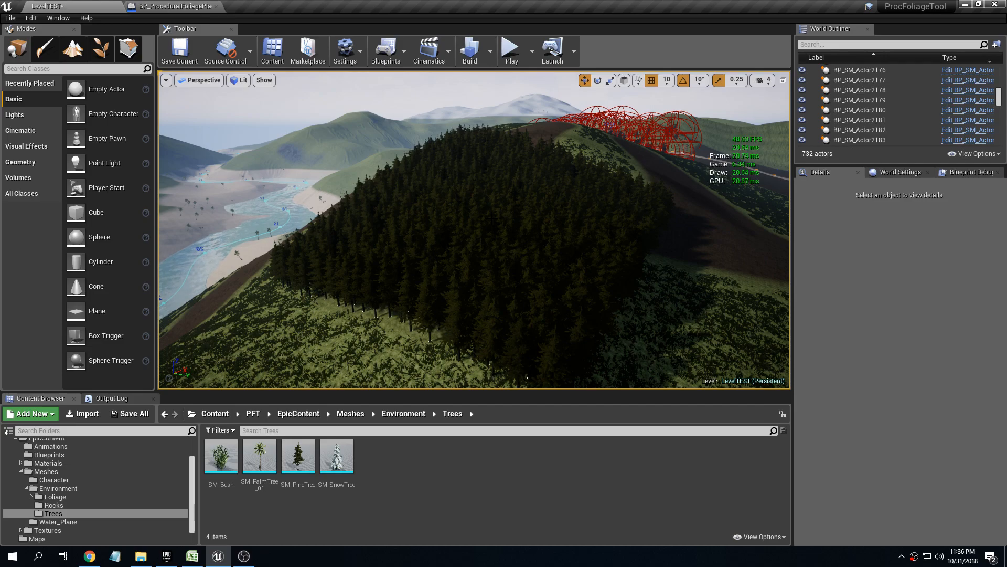
key(s)
right_drag(526, 190, 572, 169)
right_drag(464, 168, 462, 152)
Select the procedural foliage tool and disable Ignore Foliage Collision for its SM_PineTree entry.
click(452, 159)
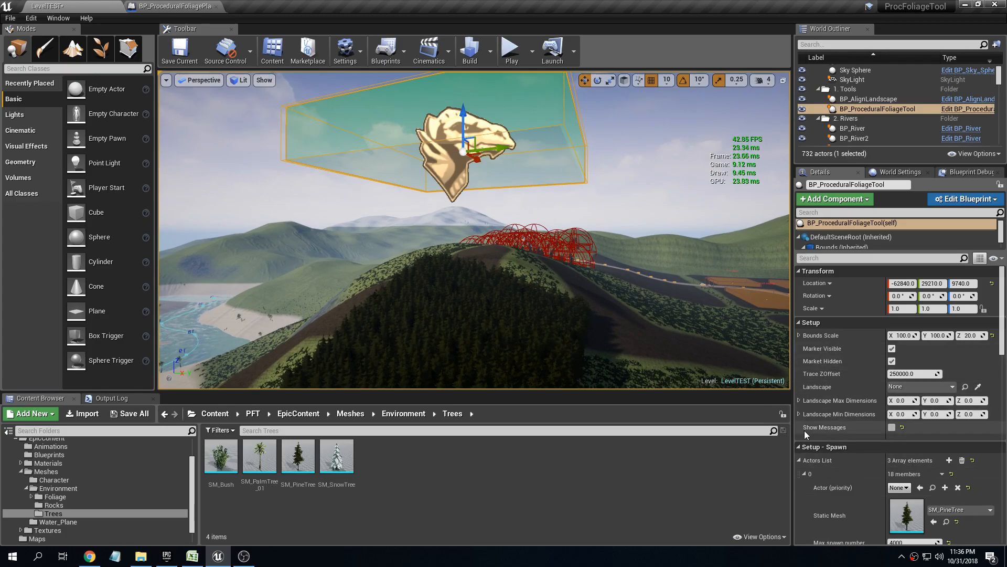
click(799, 322)
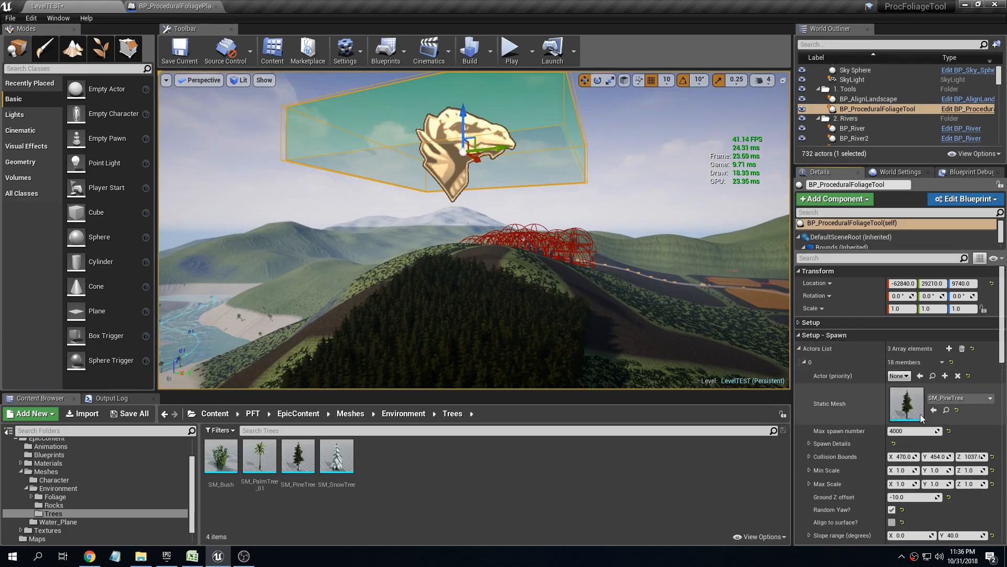
scroll(902, 429, down, 1)
right_drag(573, 230, 546, 265)
scroll(859, 411, down, 2)
scroll(840, 456, down, 1)
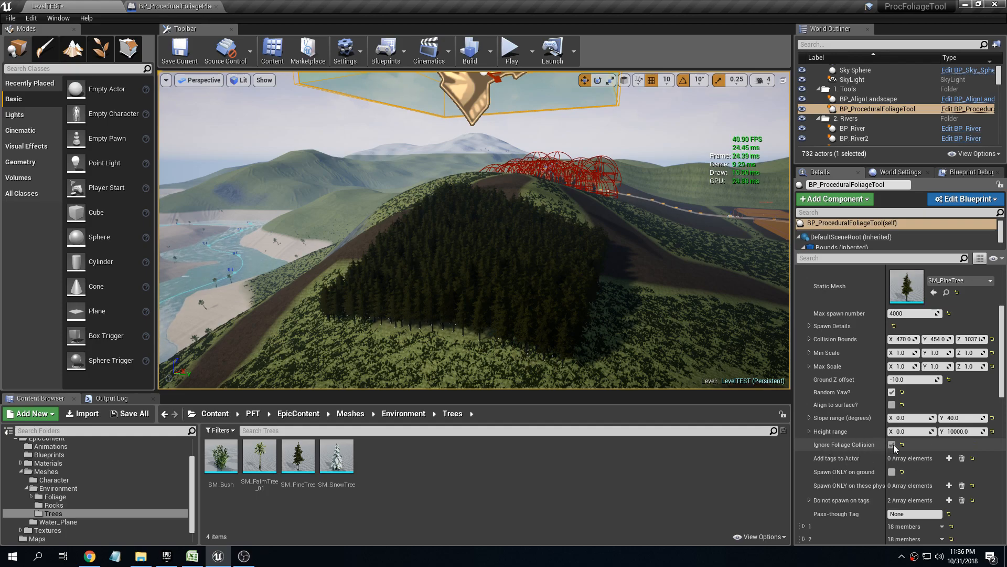
scroll(850, 432, up, 4)
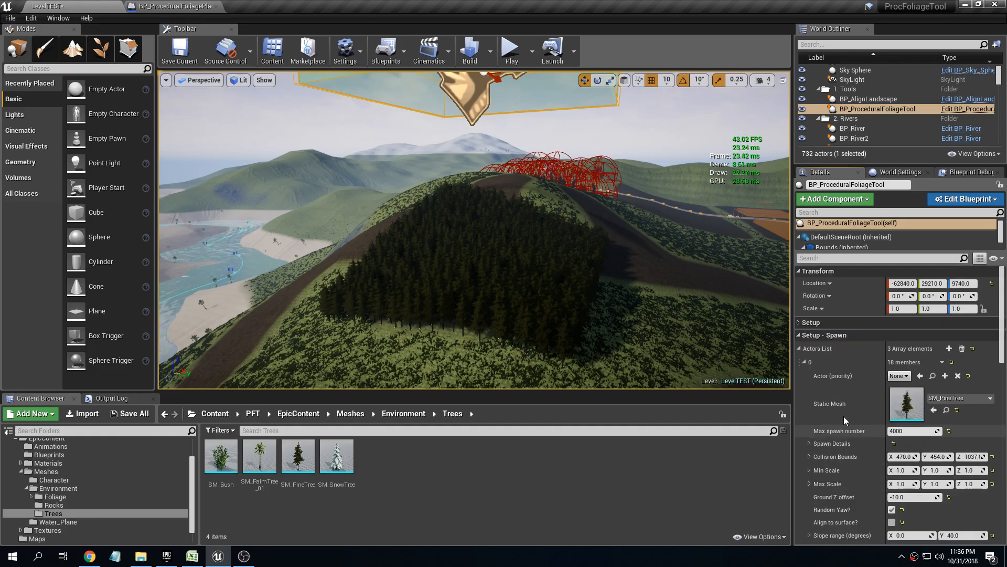
Remove all spawned actors and save the LevelTEST level.
click(800, 348)
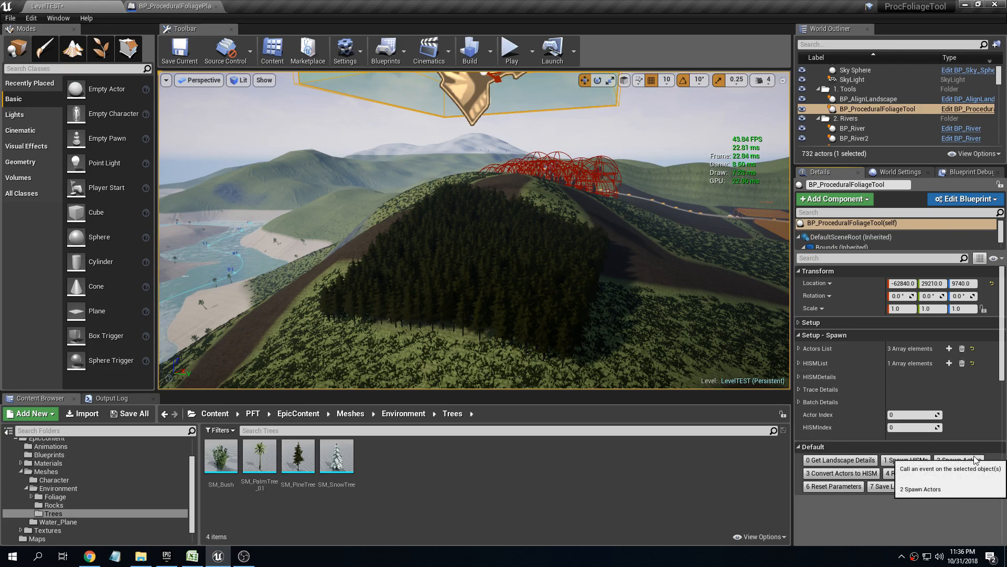
click(967, 471)
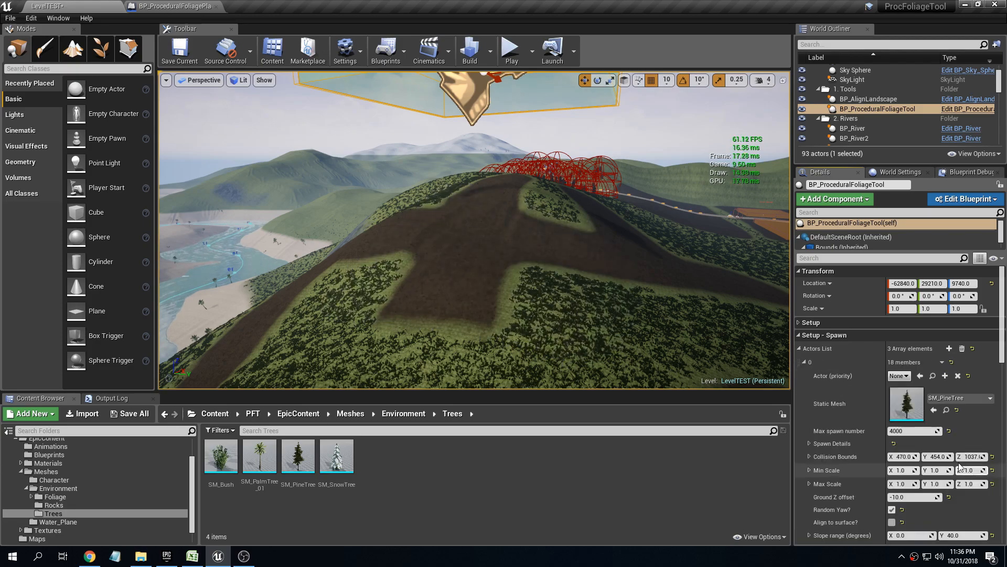
click(128, 413)
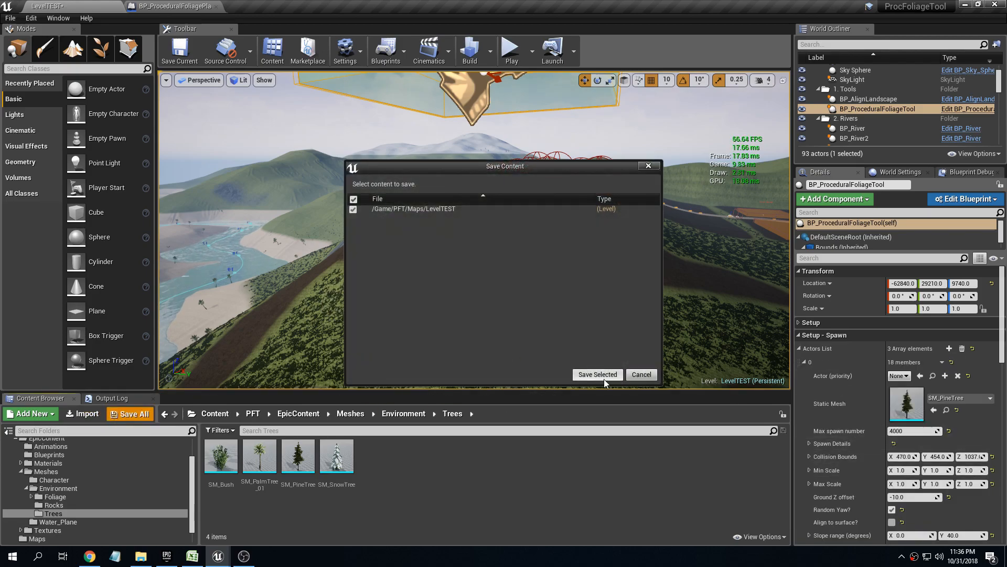
click(598, 374)
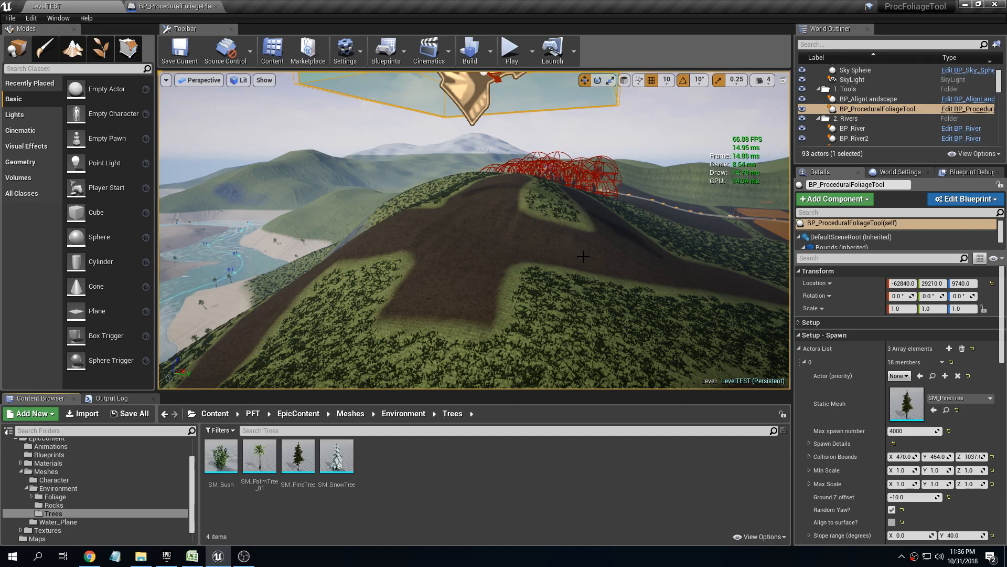
Add PM_Soil to the physical materials on which the SM_PineTree entry is exclusively allowed to spawn.
drag(1003, 280, 1001, 324)
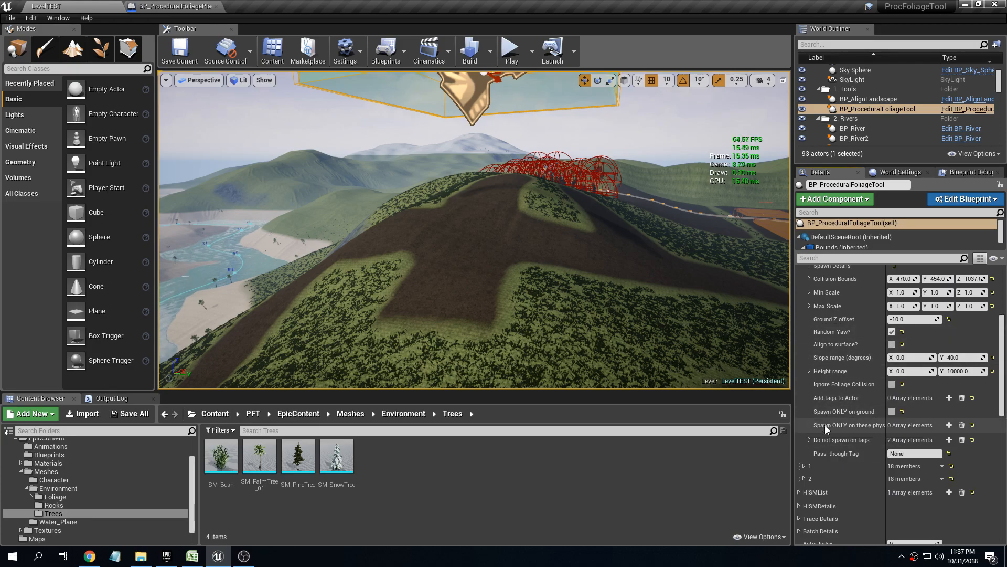
drag(886, 425, 935, 421)
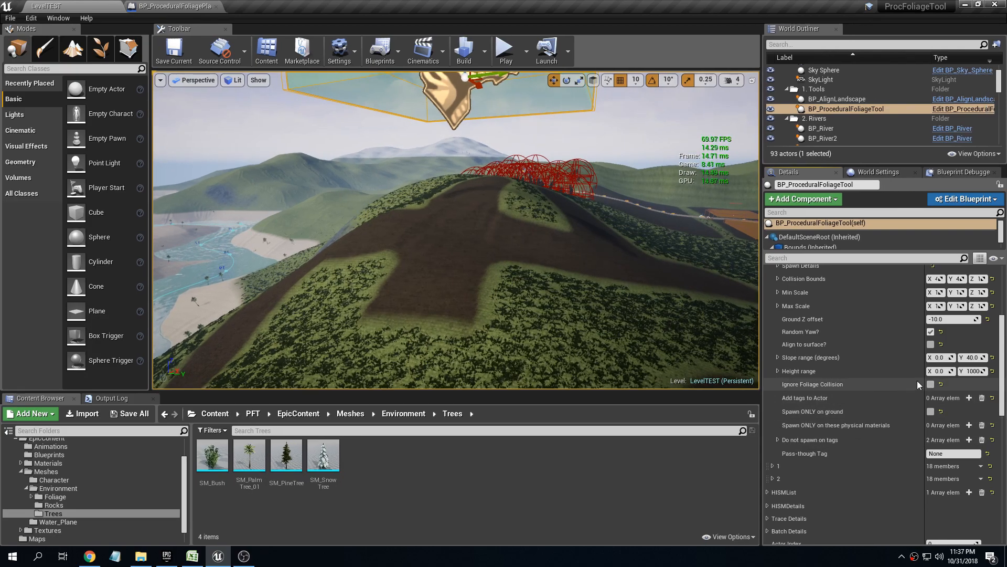
drag(924, 379, 872, 376)
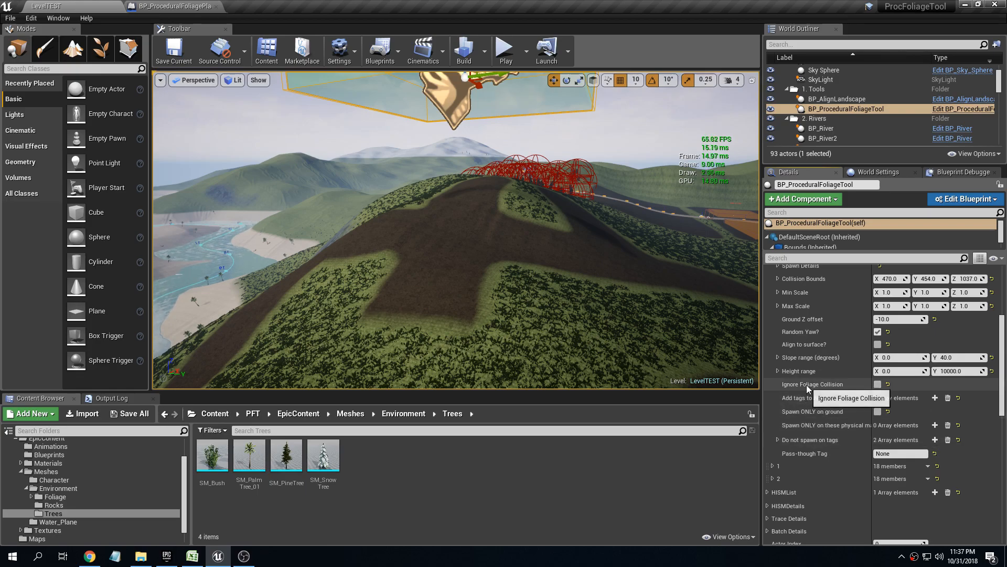
click(934, 425)
click(928, 446)
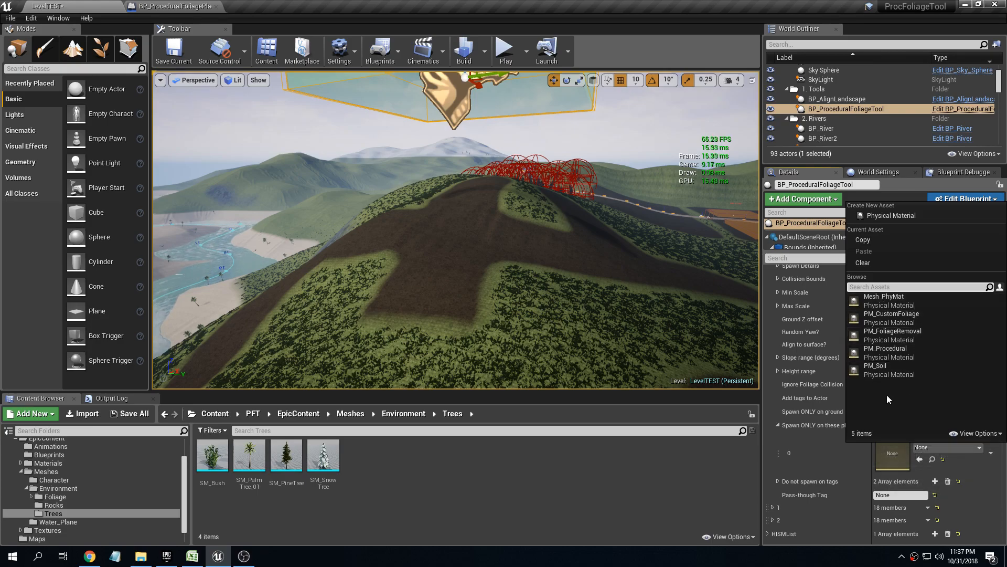
click(885, 371)
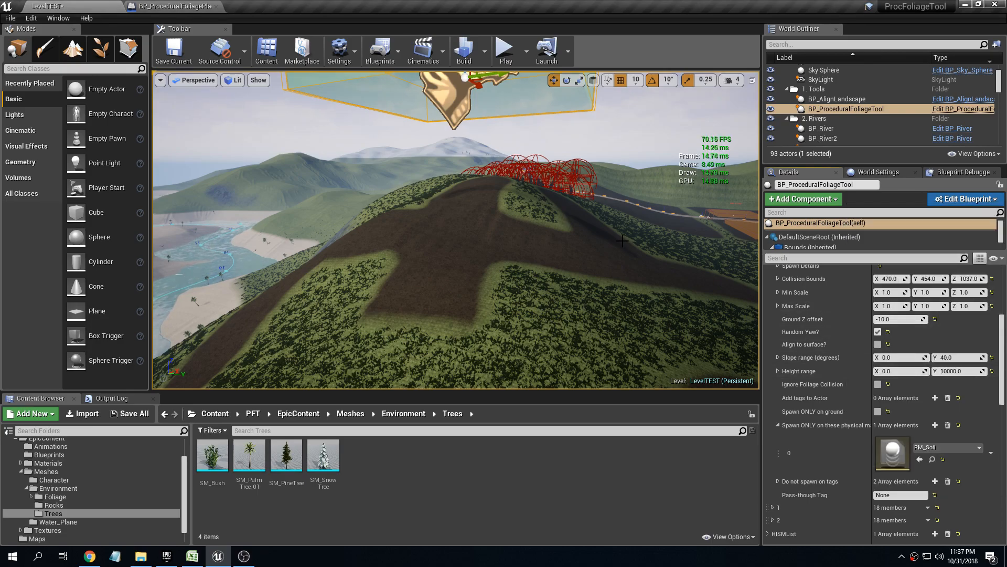
Set the foliage tool's Bounds Scale to 400 in X and Y, and raise the tool to a Z location of about 15310.
key(f)
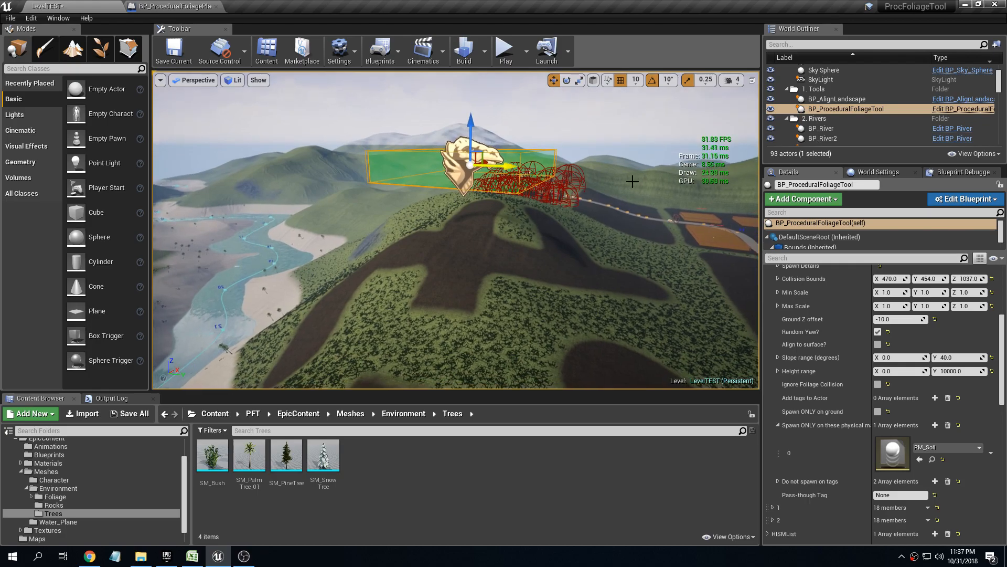
scroll(804, 342, up, 10)
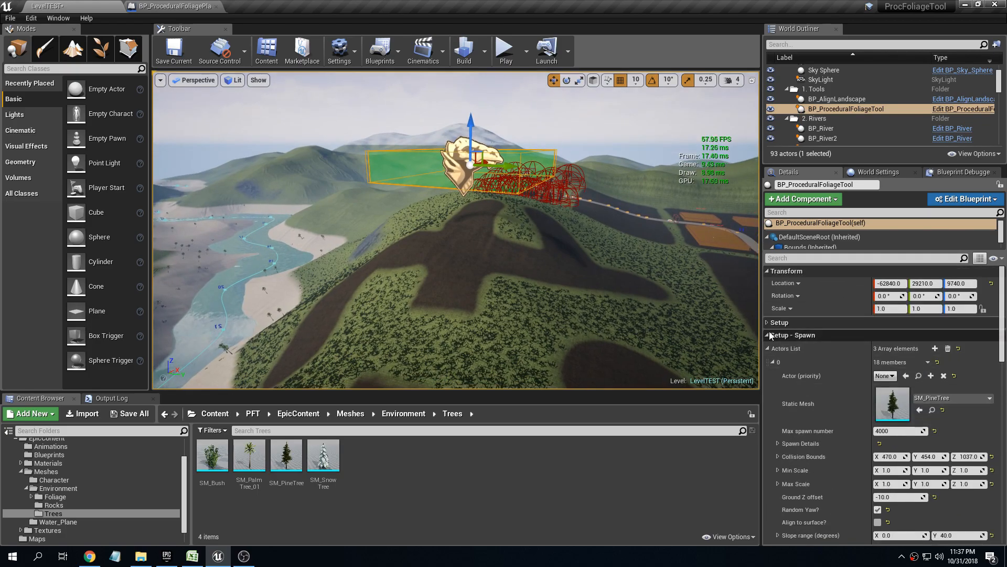
click(890, 336)
text(400)
key(Tab)
text(400)
key(Return)
right_drag(498, 181, 506, 181)
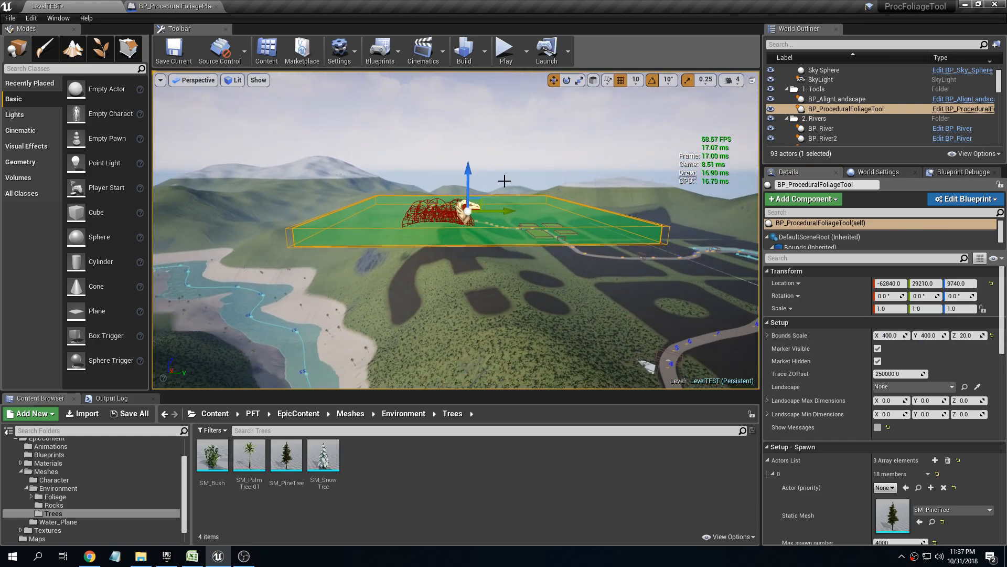
drag(468, 170, 463, 115)
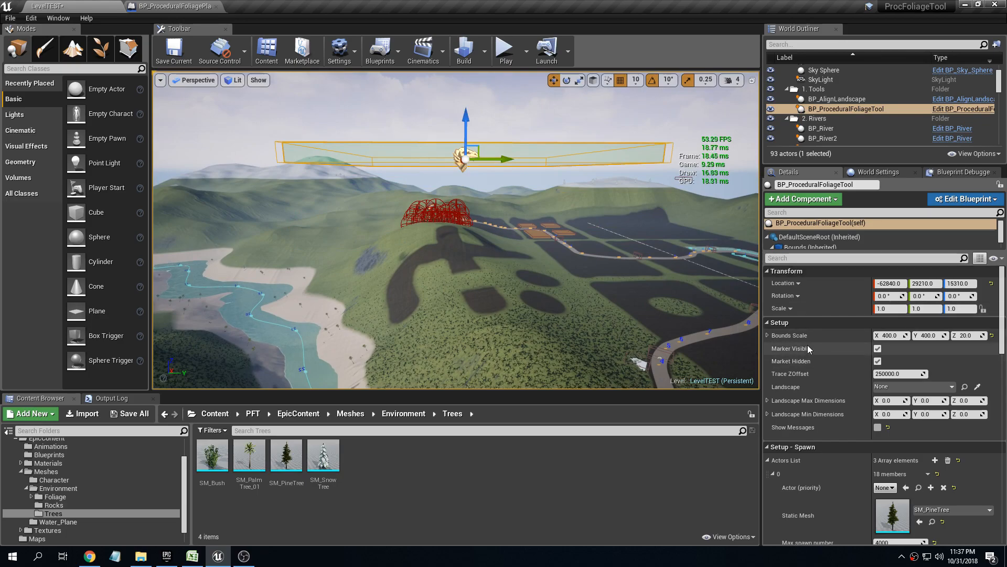
Spawn the foliage actors over the enlarged bounds with the pine trees restricted to the soil physical material.
scroll(833, 402, down, 2)
click(787, 410)
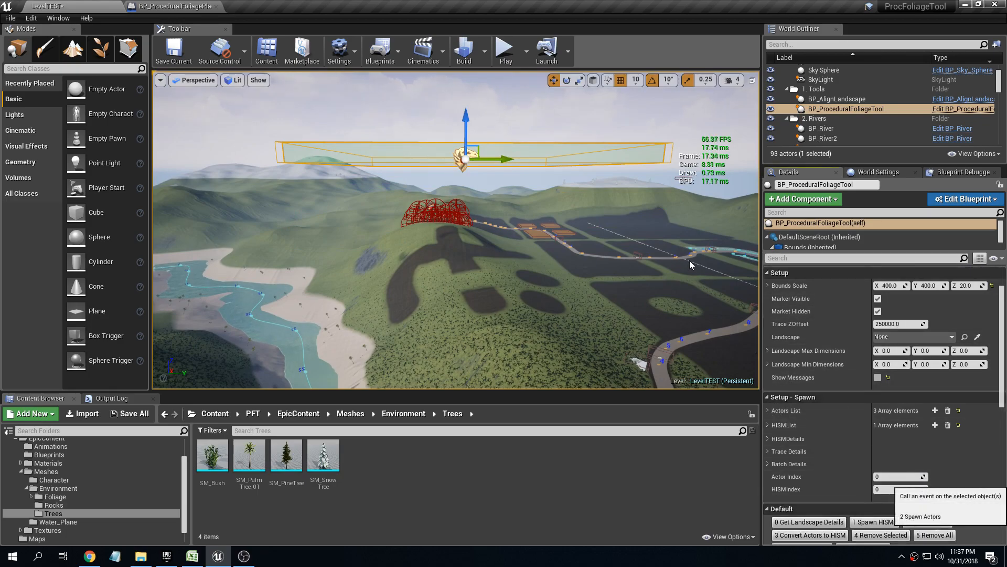
key(w)
right_drag(690, 260, 702, 323)
key(w)
mouse_move(476, 287)
right_down()
mouse_move(475, 228)
mouse_move(476, 286)
right_up()
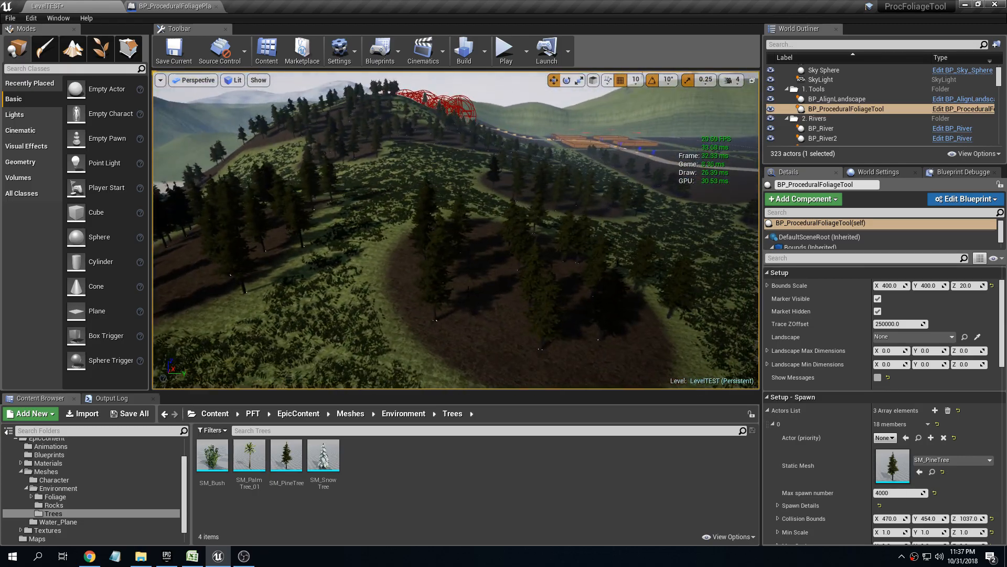
Examine how the spawned pine trees are distributed on the soil patches compared with the surrounding grass.
key(w)
right_drag(552, 265, 575, 324)
key(w)
key(s)
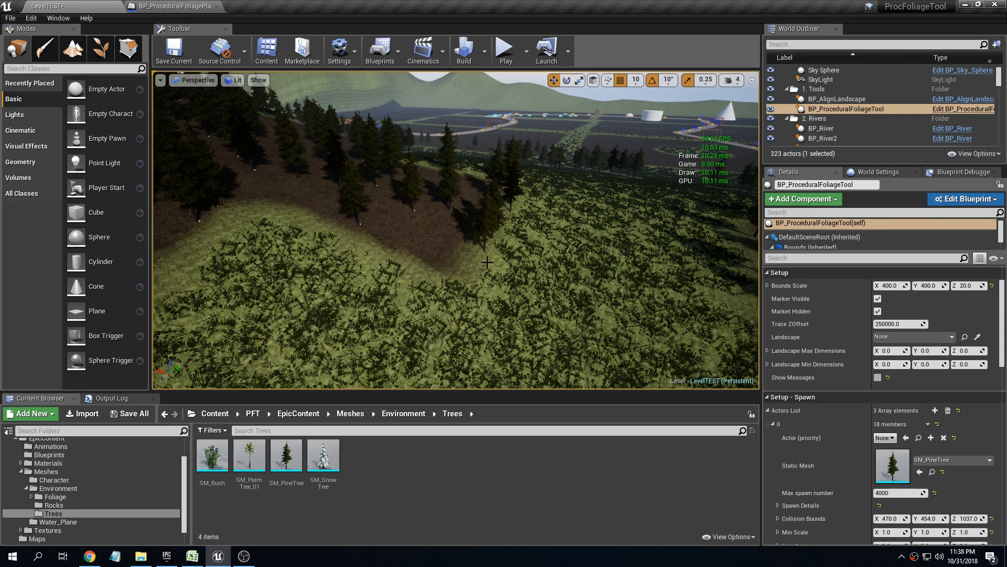
right_drag(576, 324, 551, 320)
key(w)
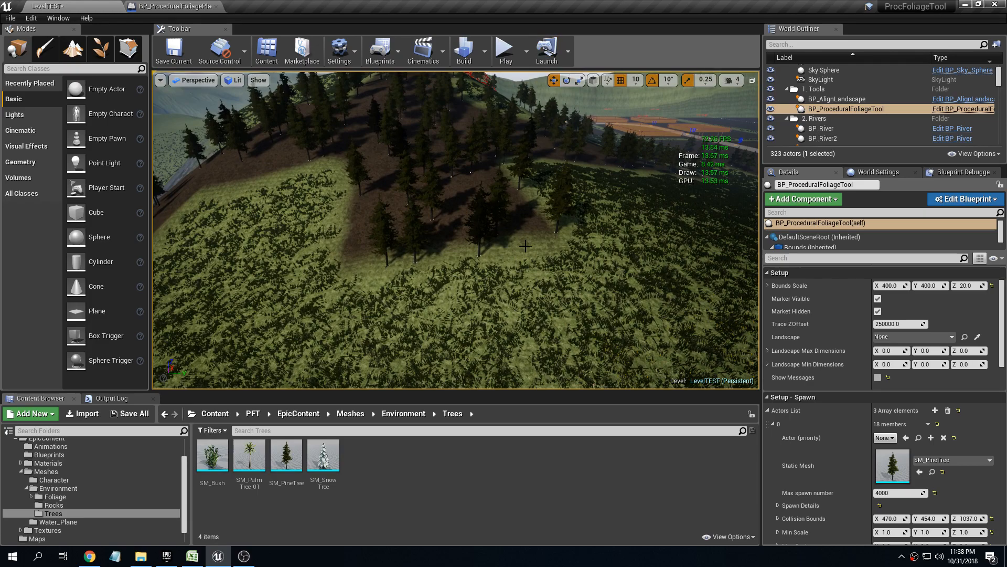
right_drag(455, 230, 603, 225)
right_click(603, 224)
right_drag(665, 189, 650, 186)
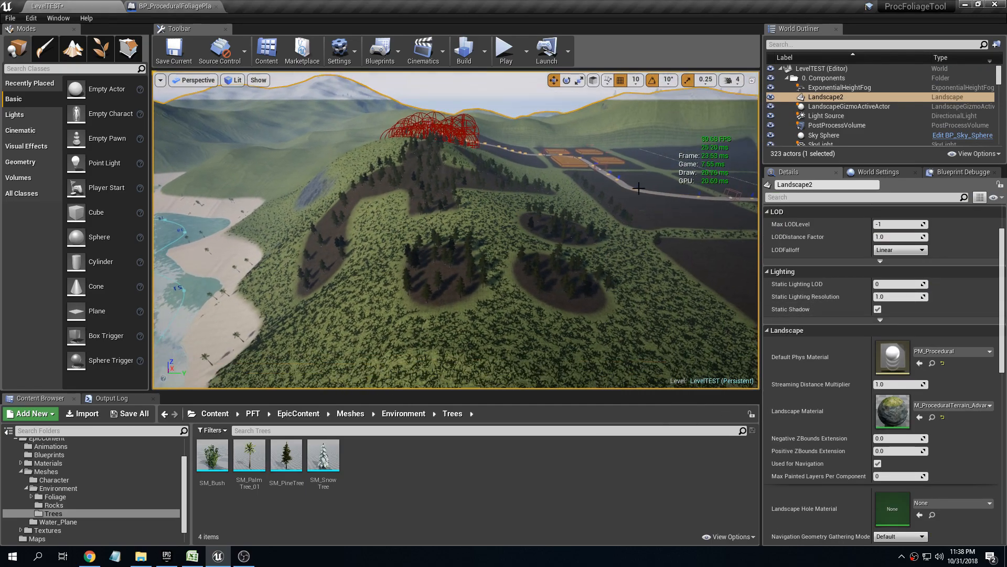
Reselect the procedural foliage tool and clear the SM_PineTree entry's list of physical materials it is exclusively allowed to spawn on.
right_drag(466, 147, 479, 183)
click(410, 239)
right_drag(409, 239, 393, 302)
scroll(855, 429, down, 6)
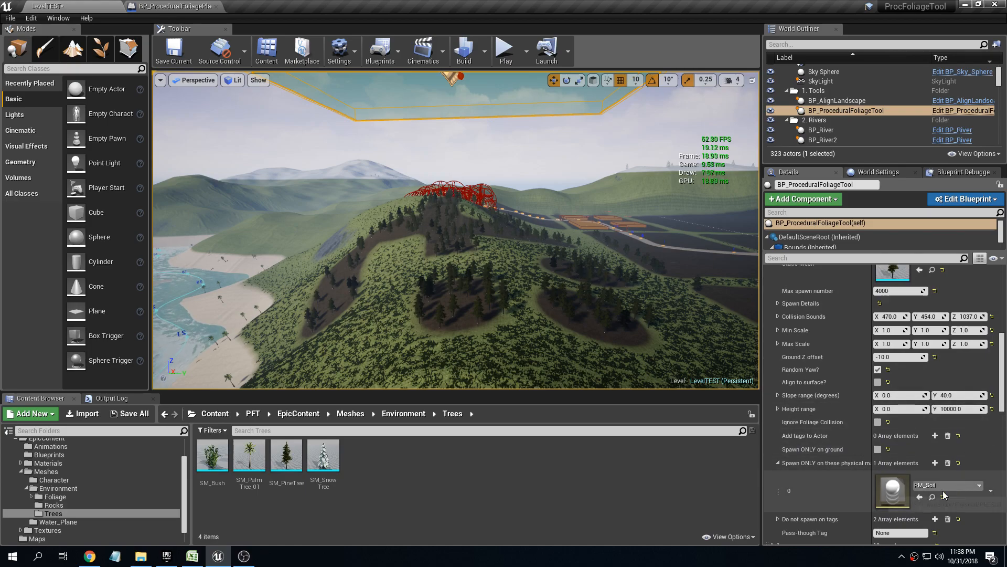
click(949, 463)
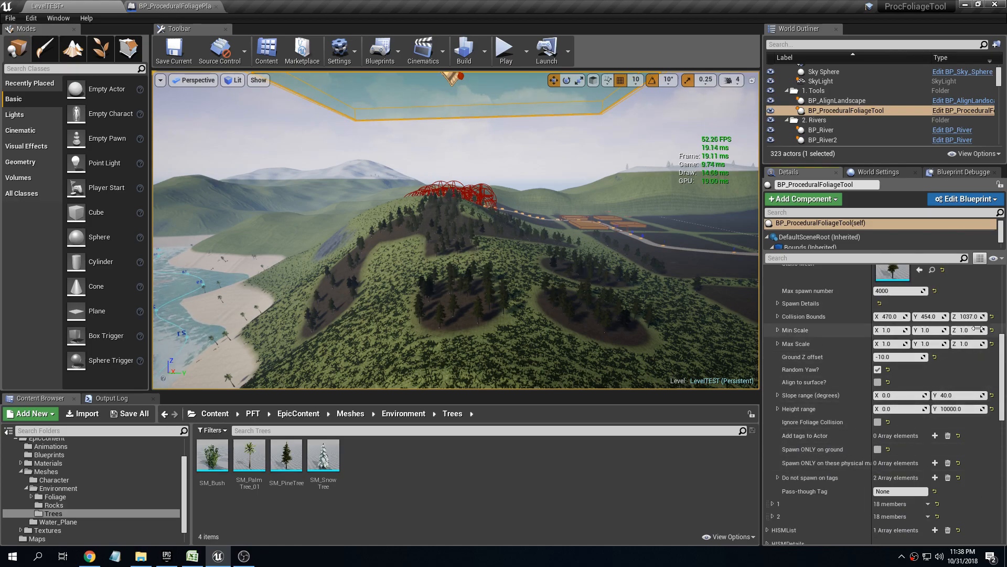
Spawn the foliage actors without any physical material restriction on the pine trees.
scroll(833, 375, up, 7)
click(766, 423)
scroll(775, 423, down, 1)
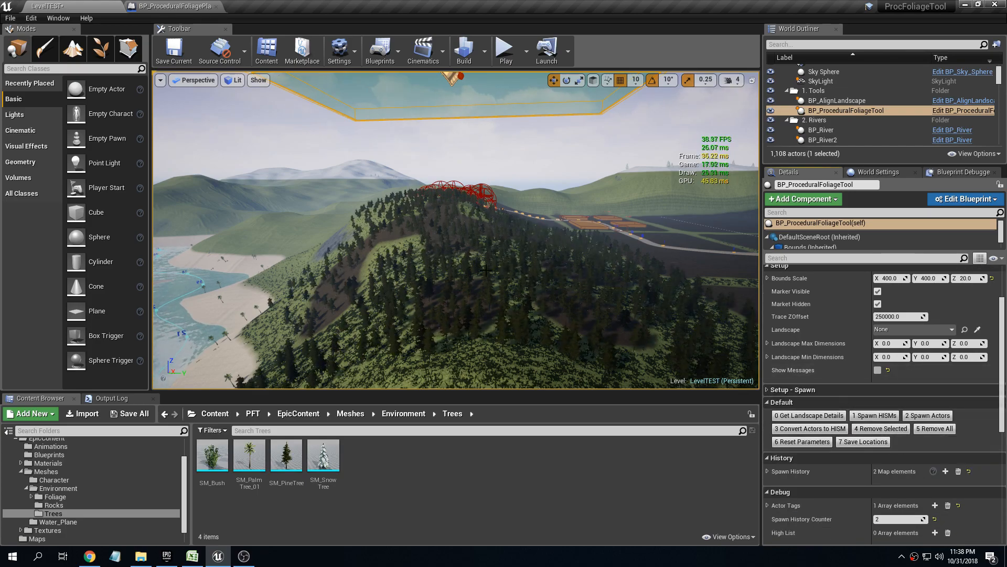
Remove all spawned actors and save the LevelTEST level.
click(948, 430)
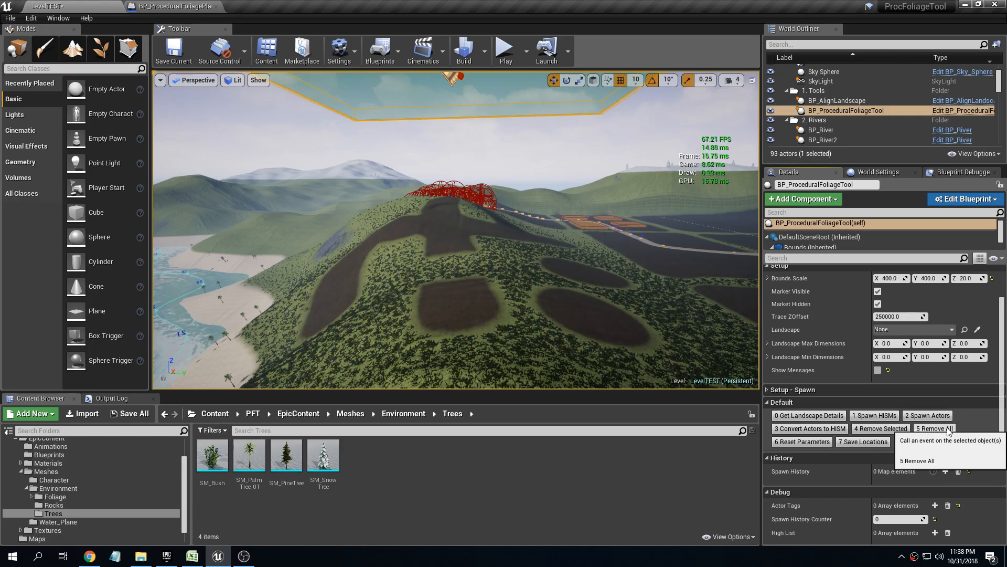
click(127, 414)
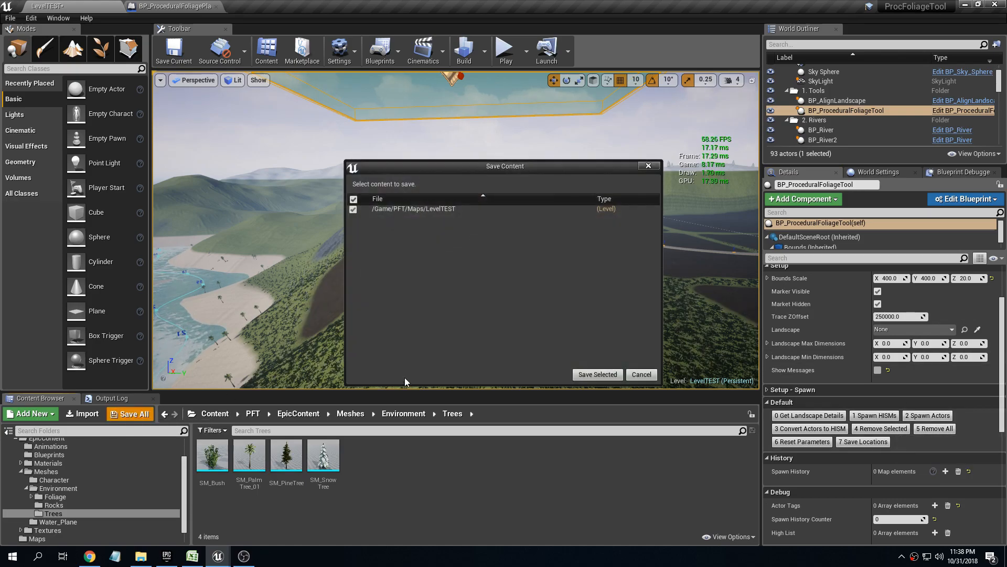
click(598, 375)
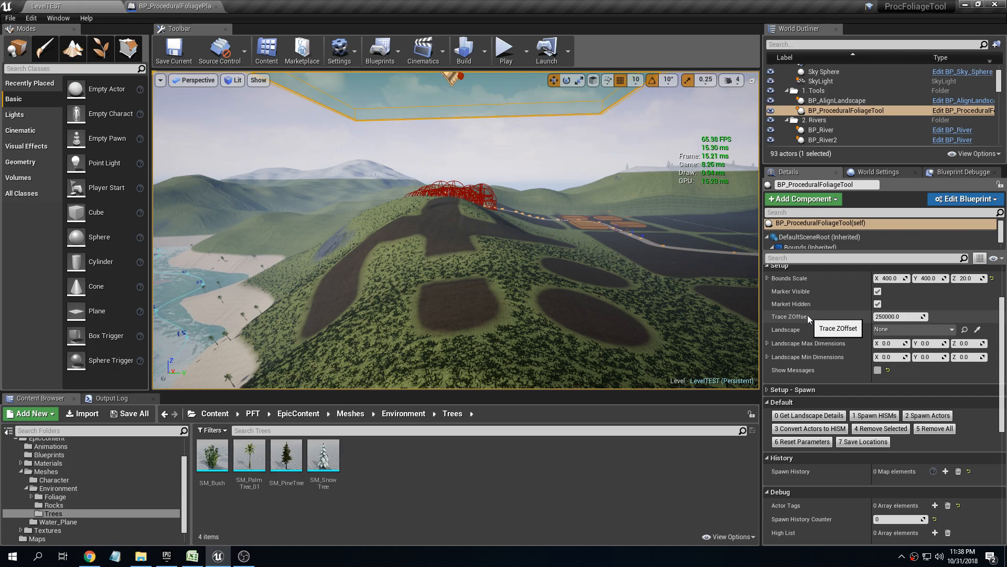
Set the SM_PineTree entry's Min Scale Z to 0.5 and its Max Scale Z to 2.
scroll(811, 337, up, 3)
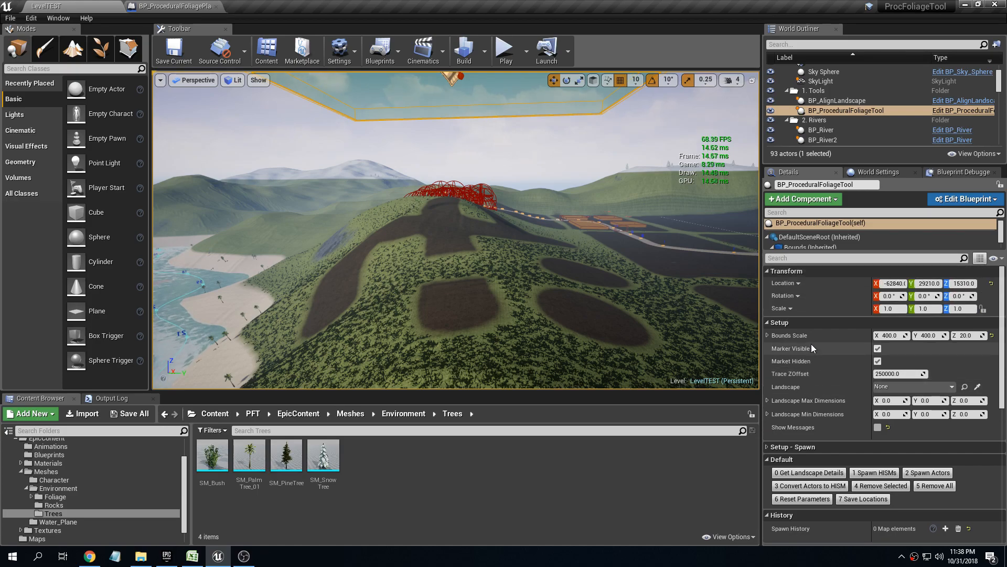
click(769, 324)
click(767, 335)
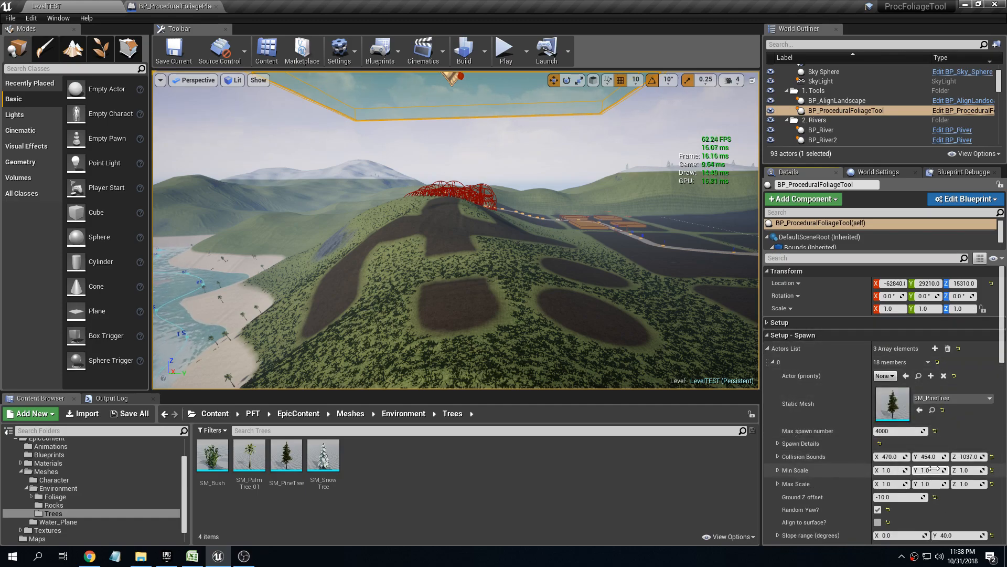
drag(1003, 338, 1002, 370)
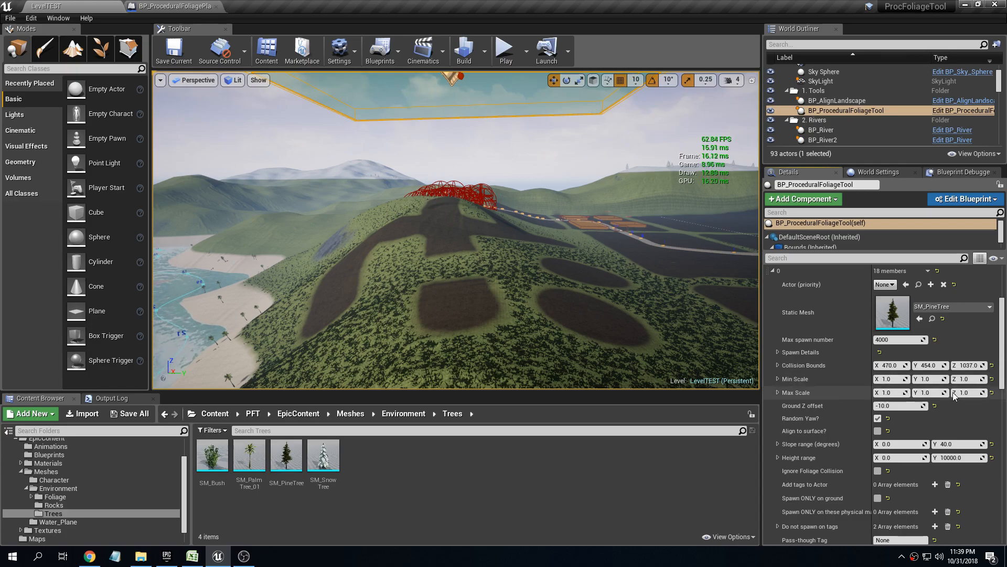
click(964, 379)
text(0.5)
key(Tab)
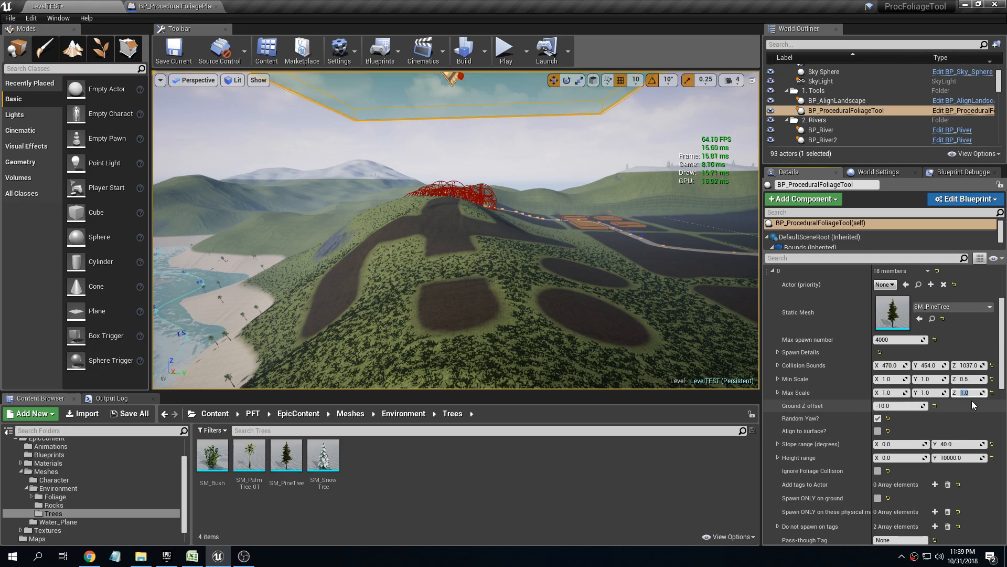
text(2)
key(Return)
click(963, 392)
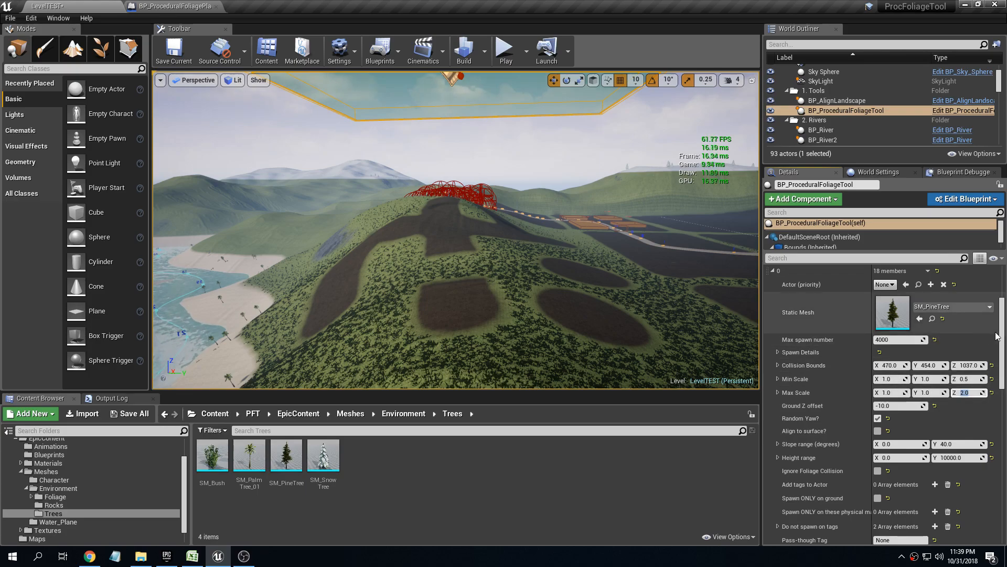
Spawn the foliage actors with the varied vertical scale range for the pine trees.
scroll(1006, 330, down, 10)
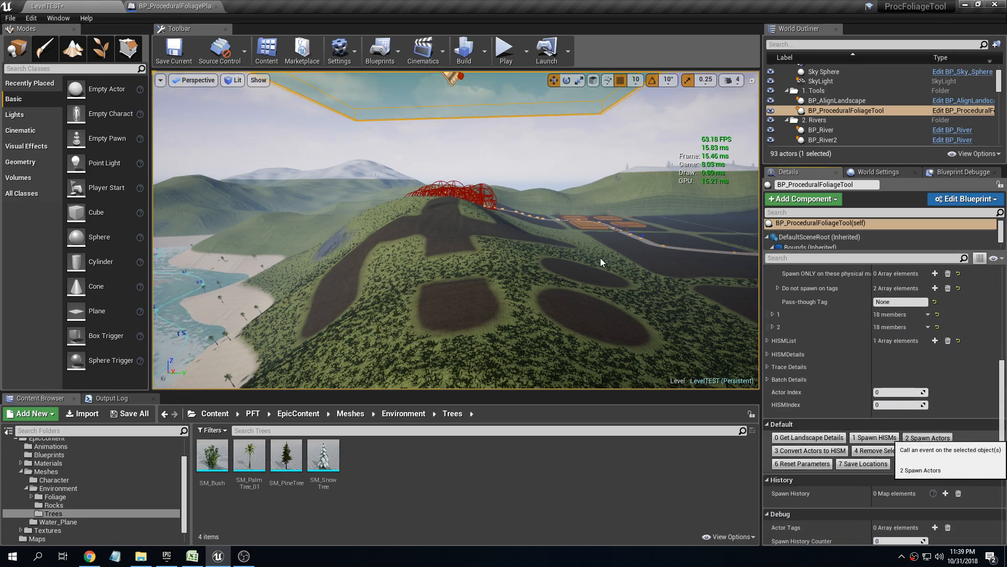
right_drag(576, 240, 289, 219)
key(w)
key(s)
key(w)
key(w)
key(s)
key(s)
Inspect individual spawned pine trees on the slope above the river to compare their heights.
click(512, 252)
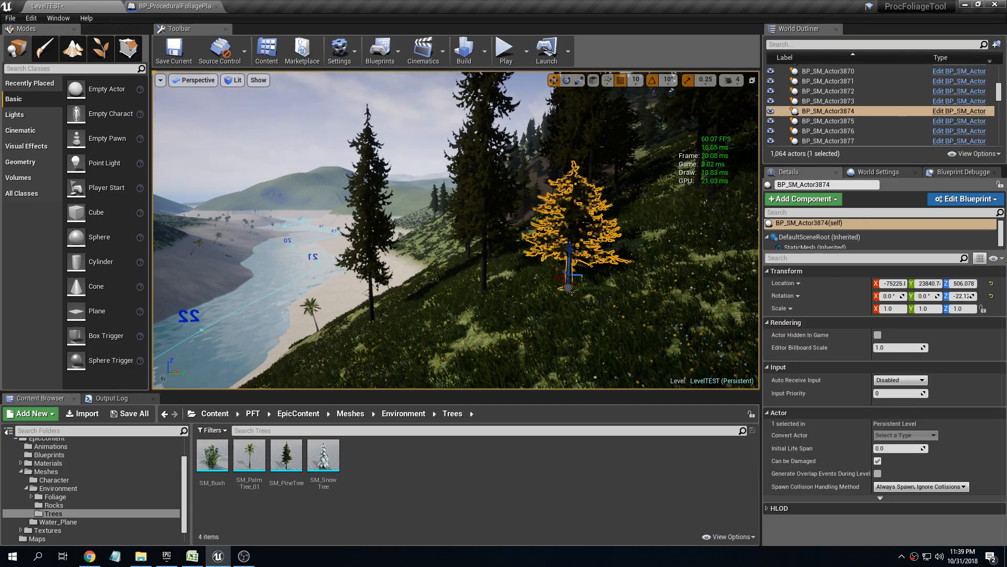
right_drag(512, 251, 427, 257)
click(483, 236)
key(w)
click(297, 210)
key(e)
right_drag(297, 210, 296, 157)
key(s)
Remove all actors spawned by the procedural foliage tool and set SM_PineTree's Min Scale Z and Max Scale Z to 1.
click(421, 109)
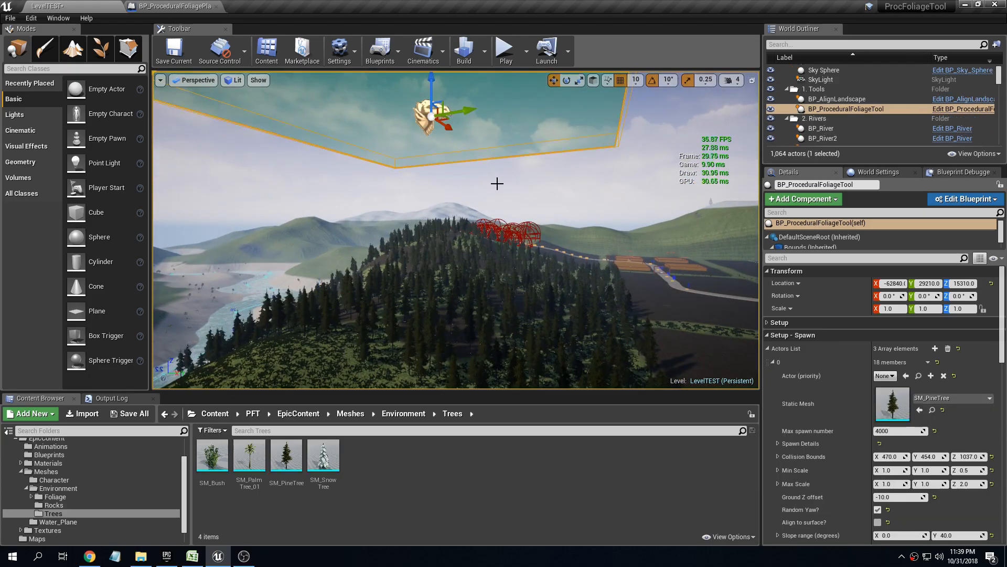
click(766, 349)
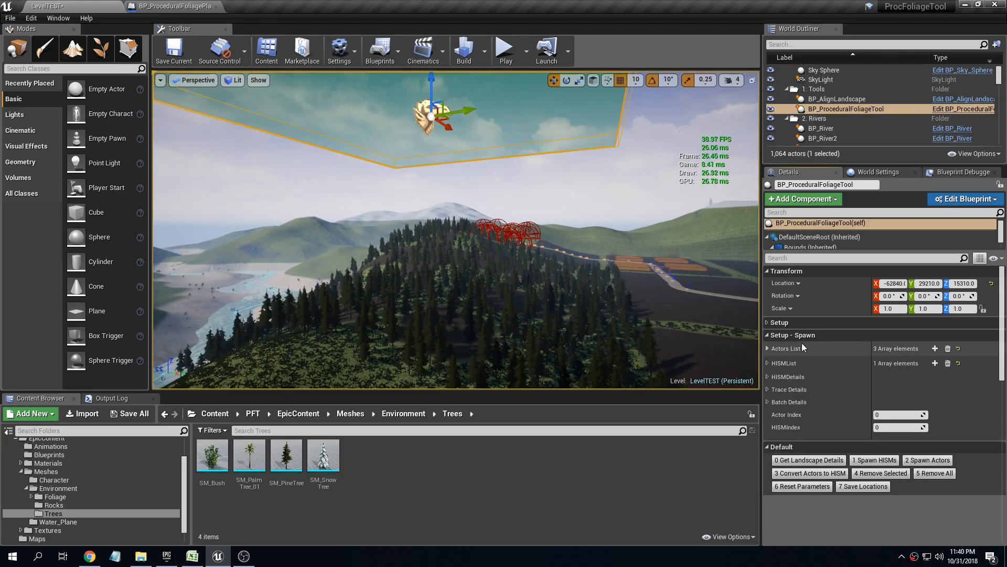
click(939, 474)
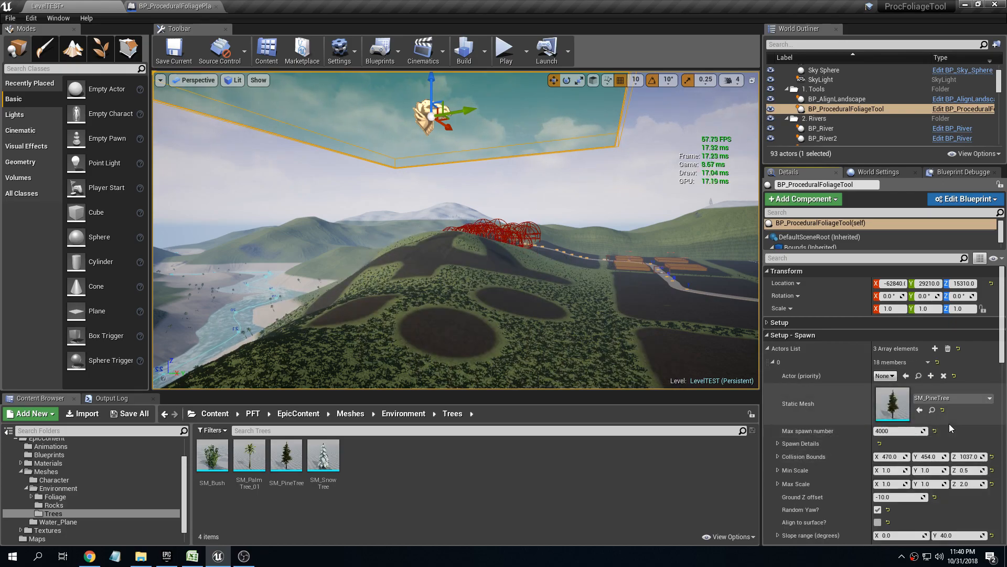
text(1)
click(968, 484)
text(1)
key(Return)
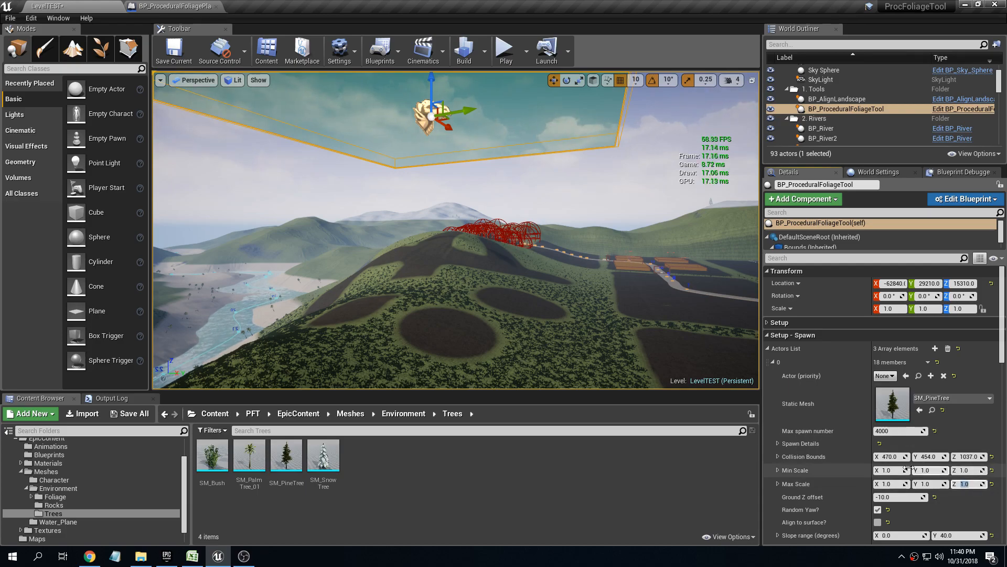
Set the SM_PineTree entry's Max Scale X to 5 and spawn the foliage actors to check the tree widths.
click(887, 484)
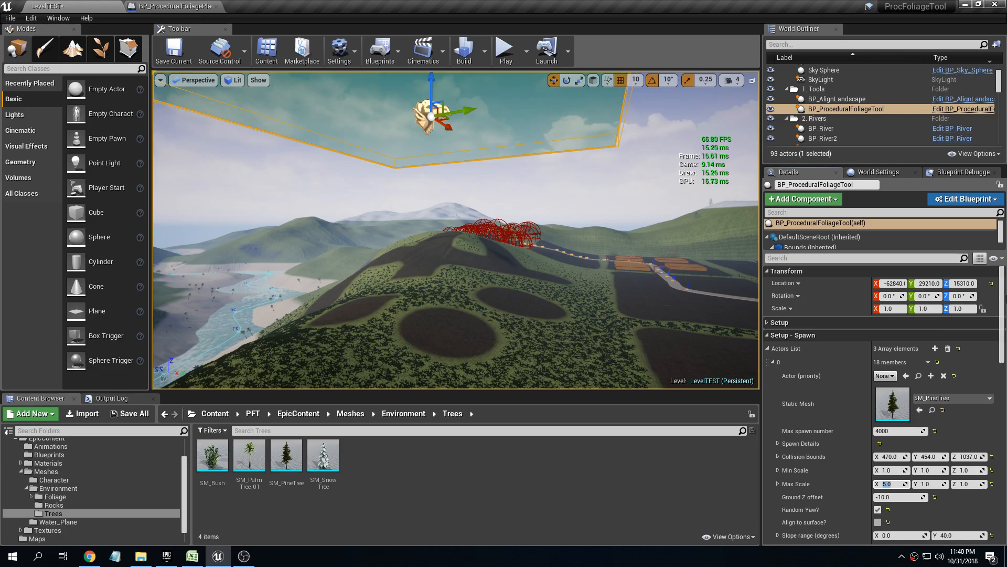
scroll(1005, 304, down, 8)
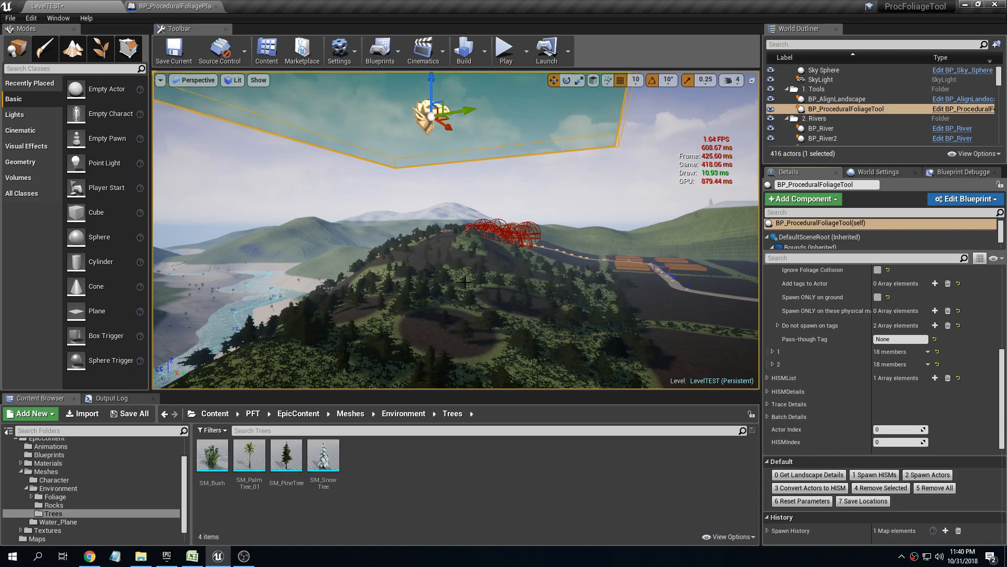
right_drag(581, 234, 581, 273)
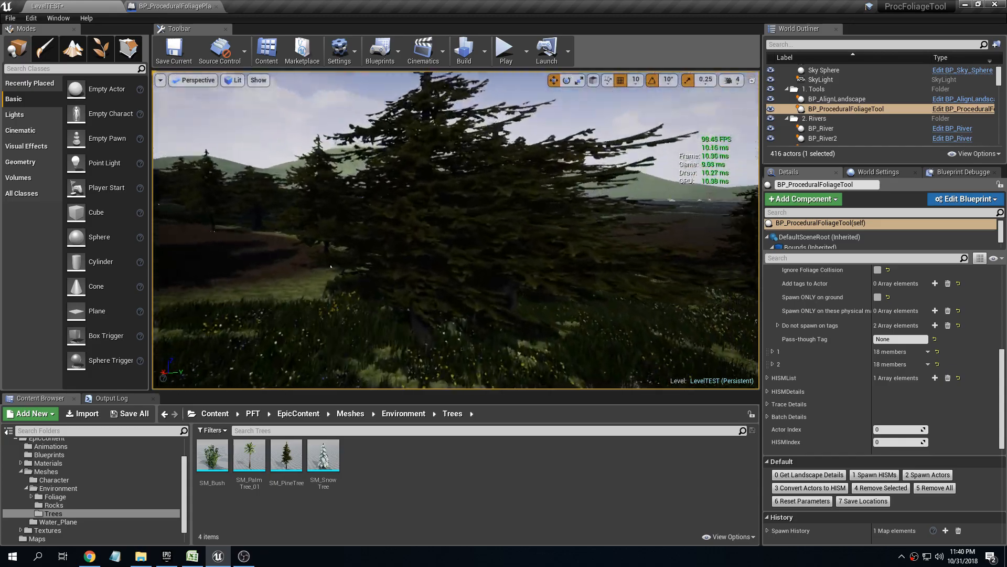
right_drag(455, 229, 577, 229)
right_drag(456, 229, 338, 201)
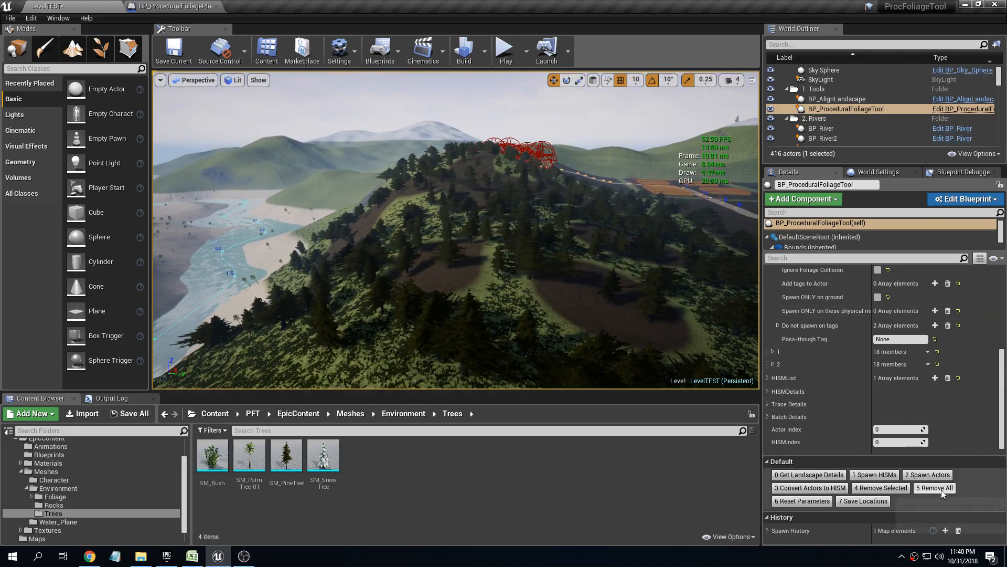
Remove all spawned actors and set the SM_PineTree entry's Max Scale X to 1.
click(941, 487)
scroll(889, 426, up, 10)
click(890, 426)
text(1)
key(Return)
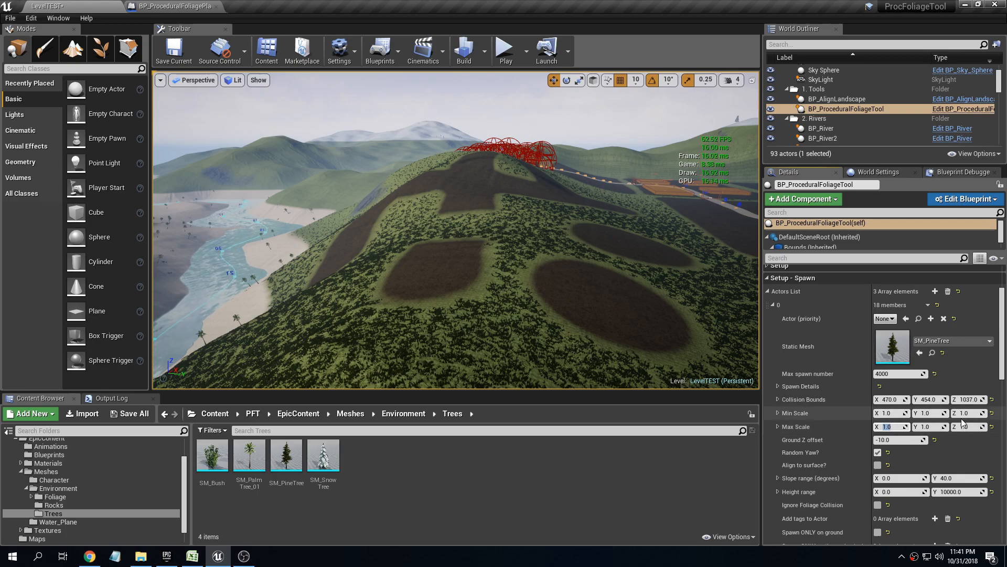
Save the LevelTEST level with the restored pine tree scale settings.
click(129, 414)
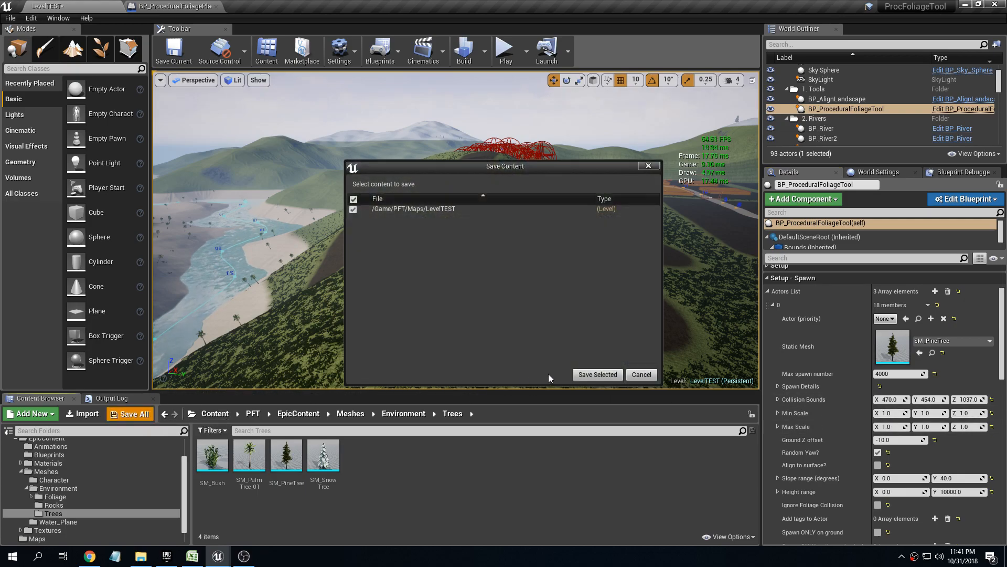
click(595, 373)
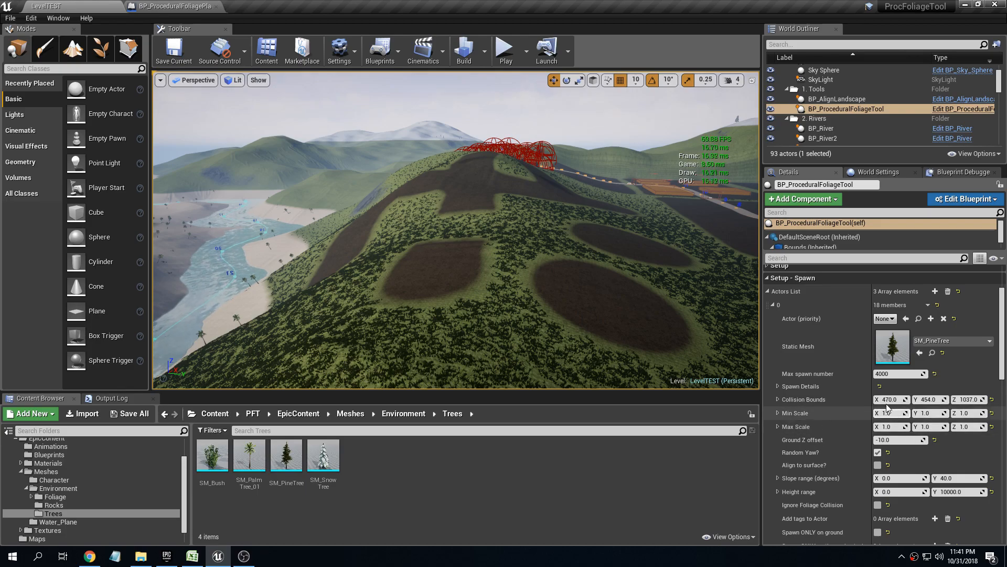
Review the foliage tool's Batch Details, including Batch Size and Runtime timer frequency, and reopen the SM_PineTree entry.
click(773, 305)
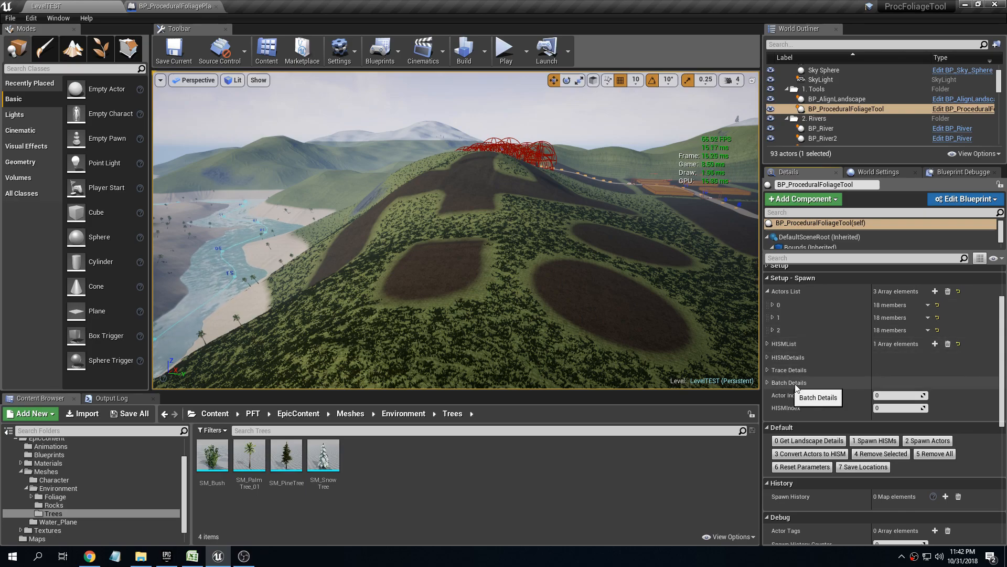
click(769, 382)
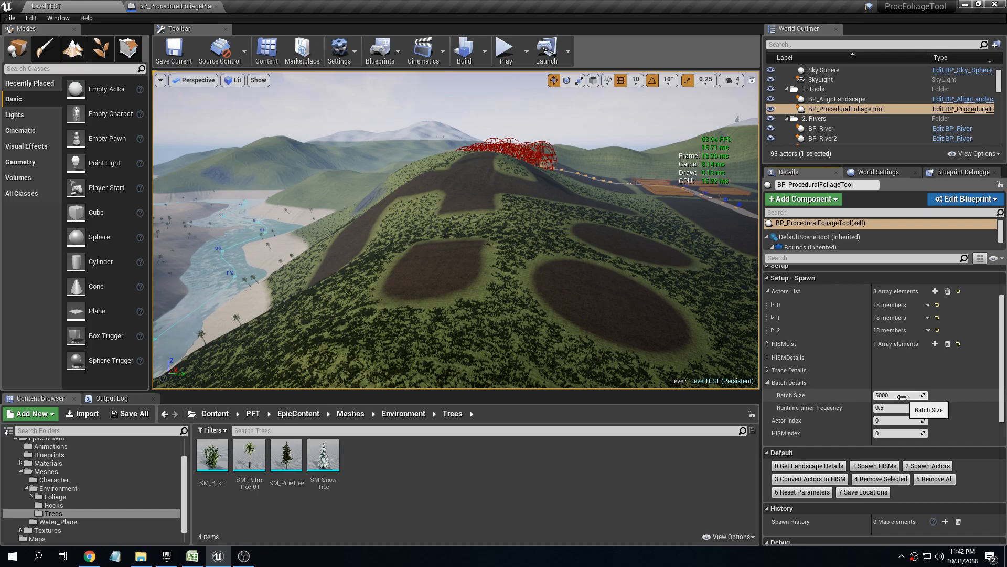
click(773, 304)
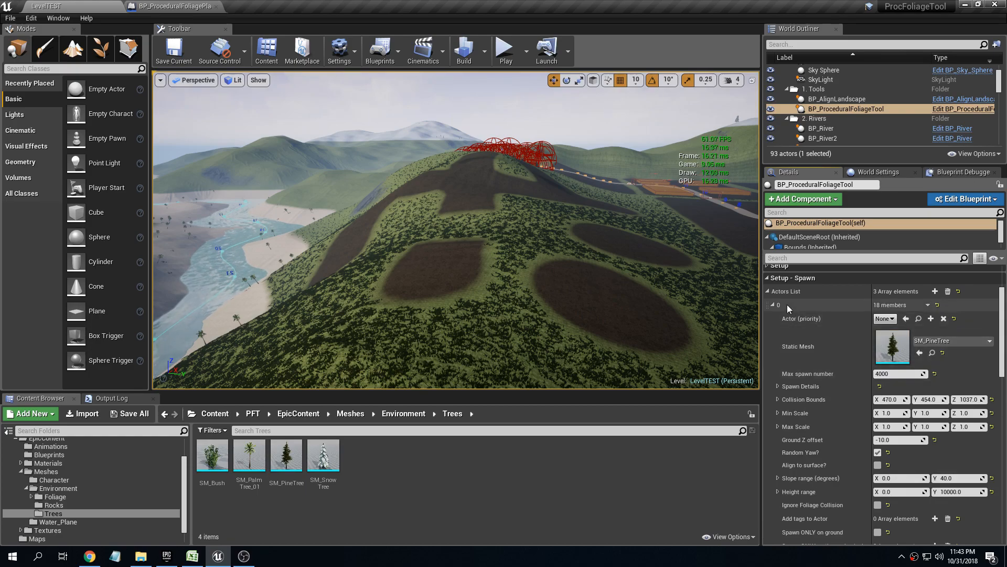
Spawn the foliage actors with the current SM_PineTree settings and remove them all.
click(768, 292)
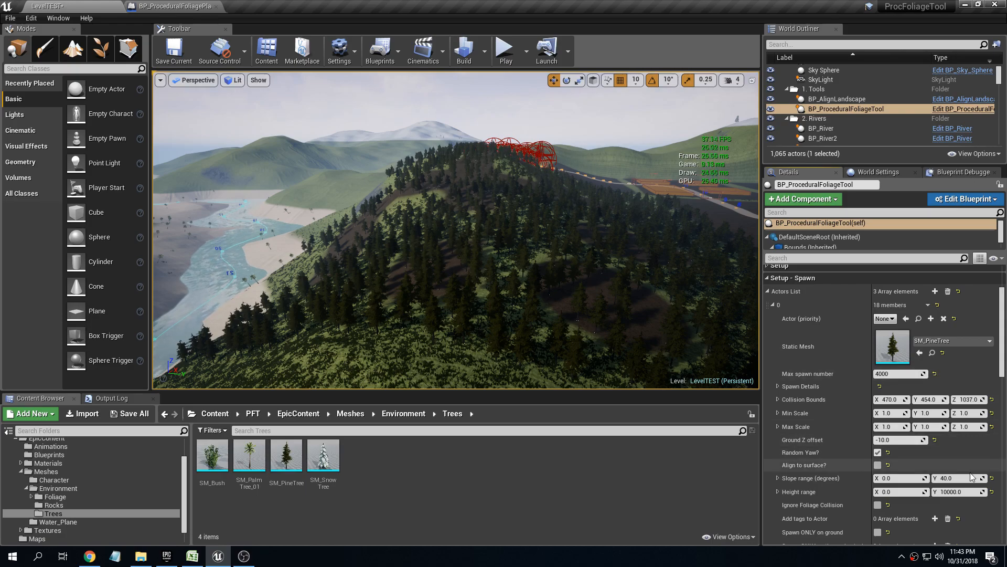
click(773, 305)
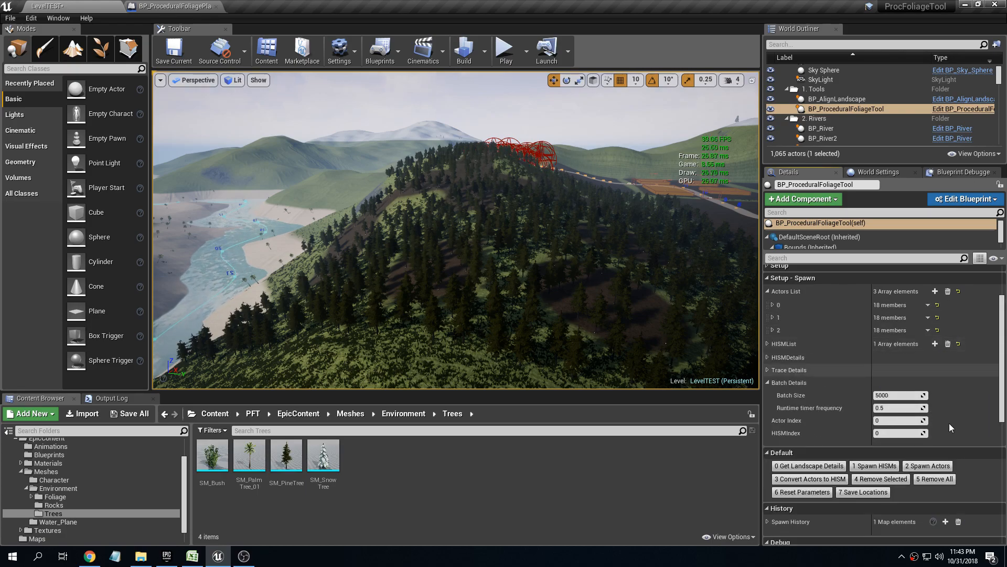
click(925, 479)
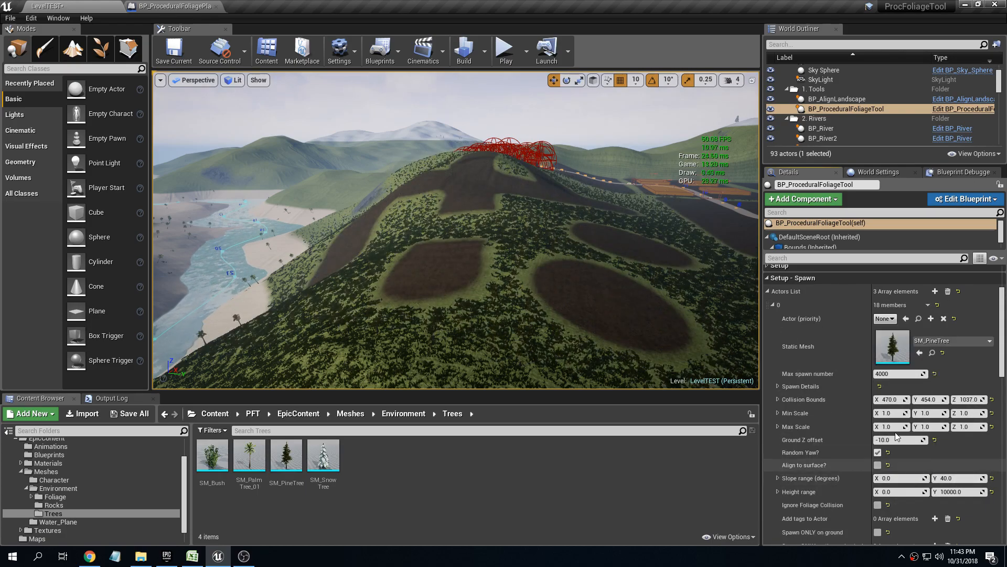
Collapse the Actors List and enable Show Messages in the foliage tool's Setup settings.
click(771, 294)
scroll(771, 302, up, 2)
click(773, 304)
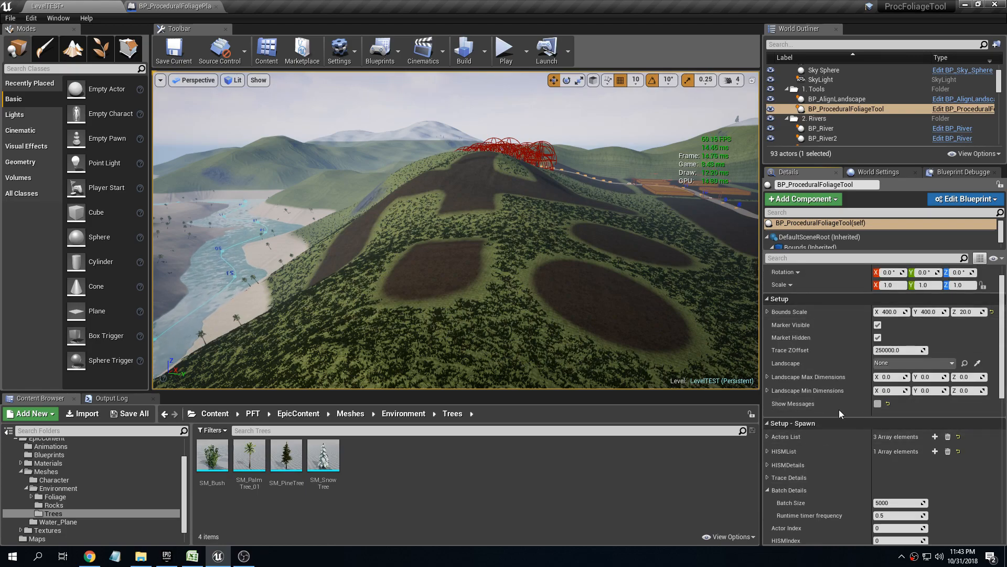
click(877, 404)
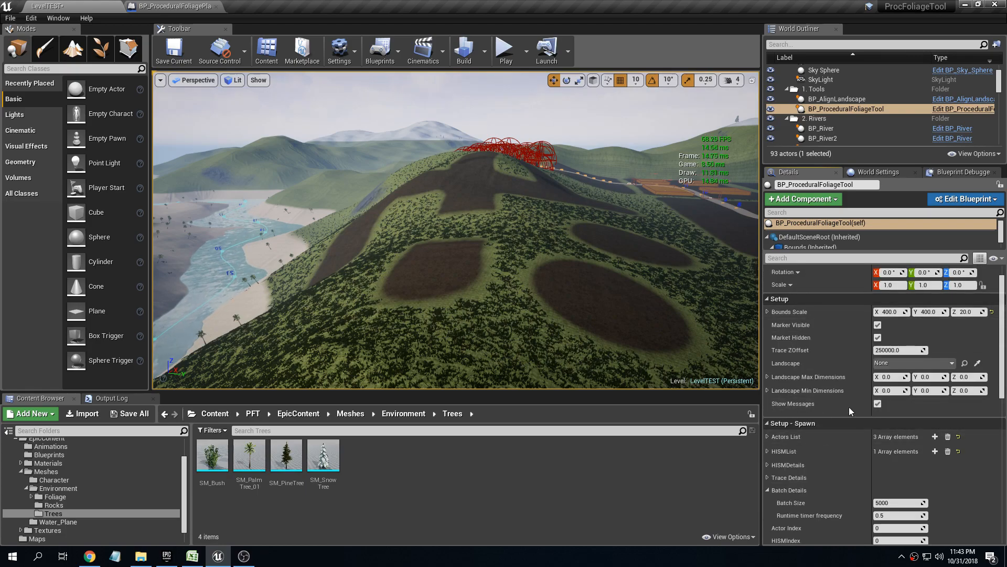
Collapse the Setup settings and set the foliage tool's Batch Size to 1000.
click(769, 302)
click(896, 391)
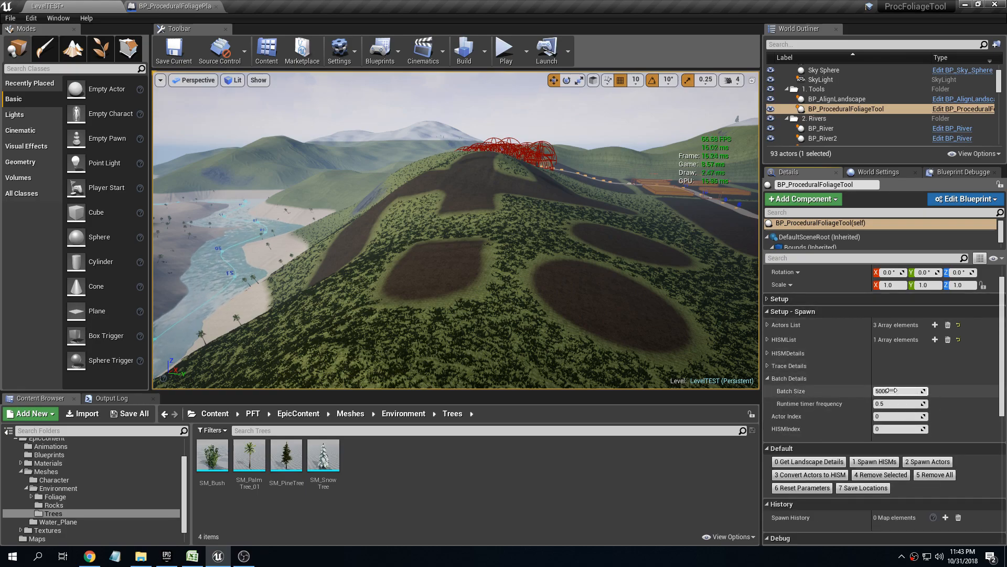
text(1000)
key(Return)
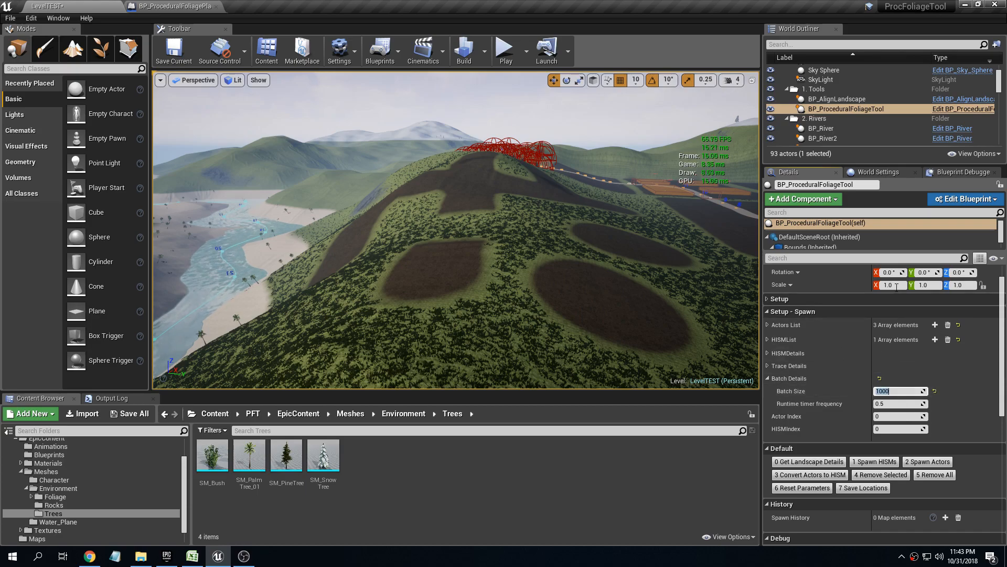
Spawn the pine tree actors in four consecutive batches with the foliage tool.
click(940, 461)
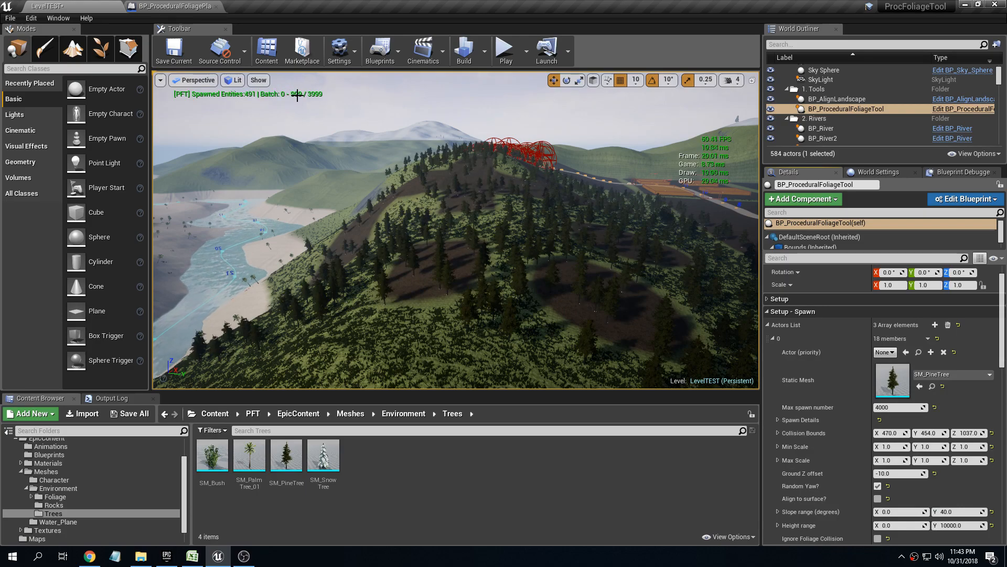
click(770, 310)
click(940, 337)
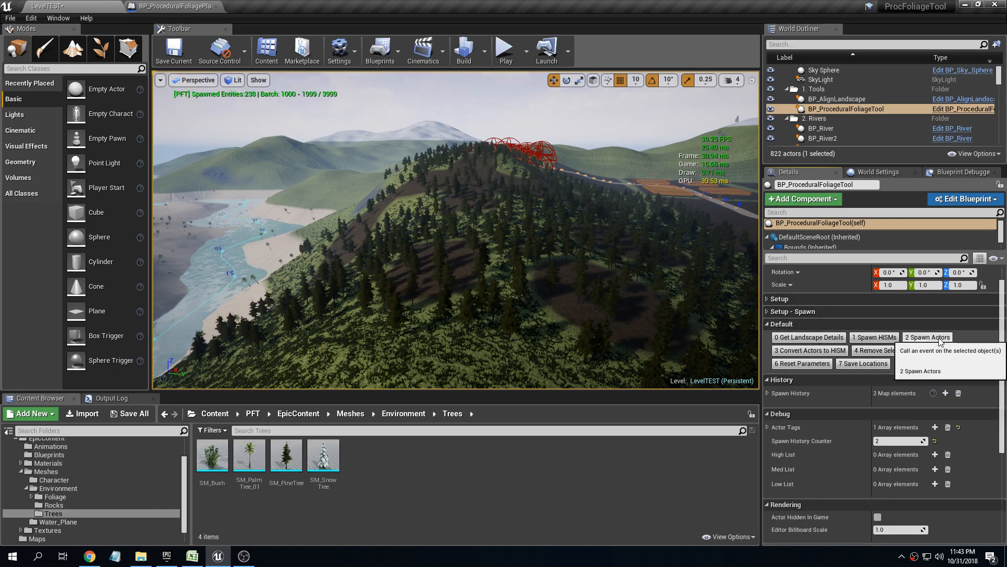
click(939, 339)
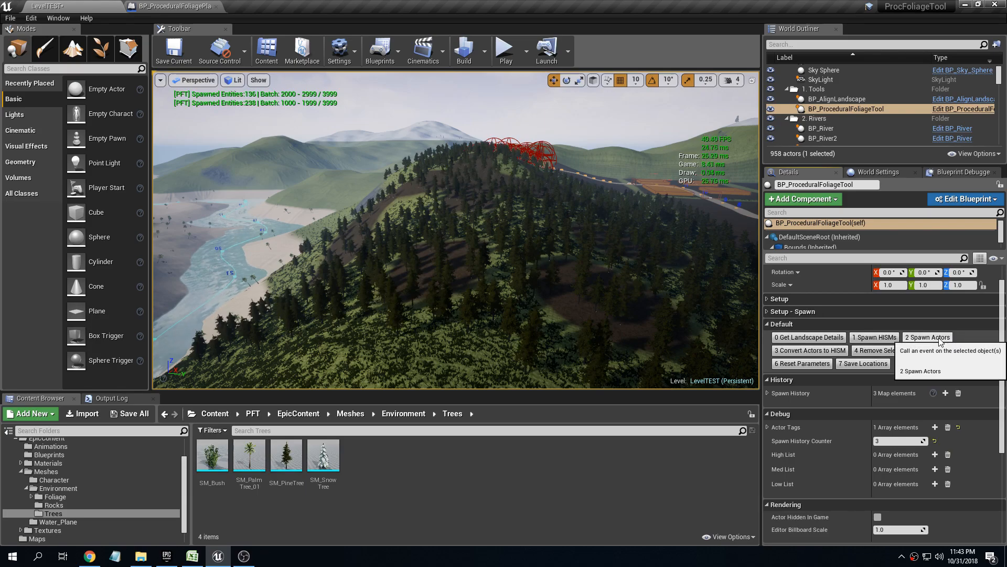
click(940, 338)
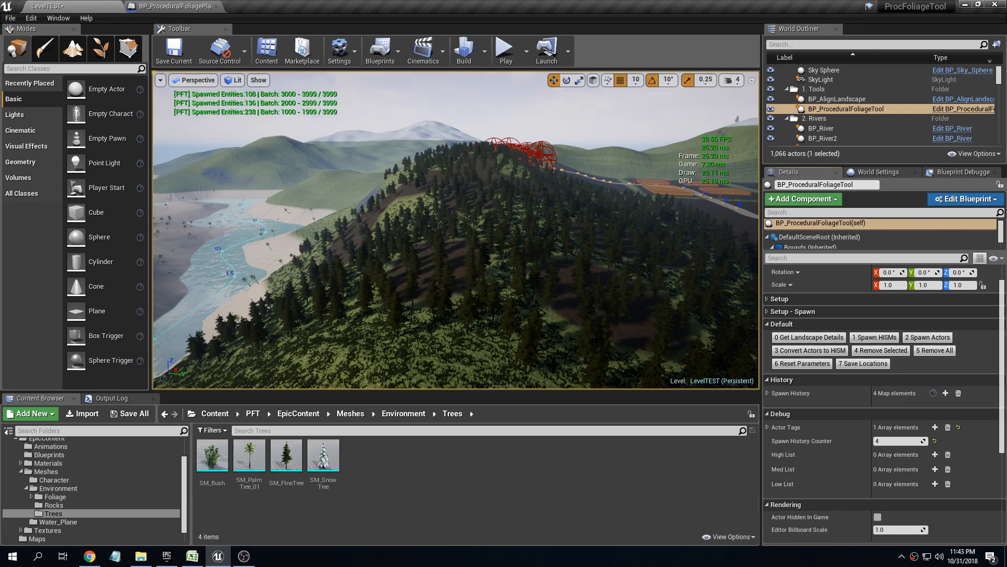
Inspect the spawned pine trees across the hill and review the foliage tool's Actors List and Batch Size.
right_drag(455, 230, 527, 244)
right_drag(405, 207, 396, 197)
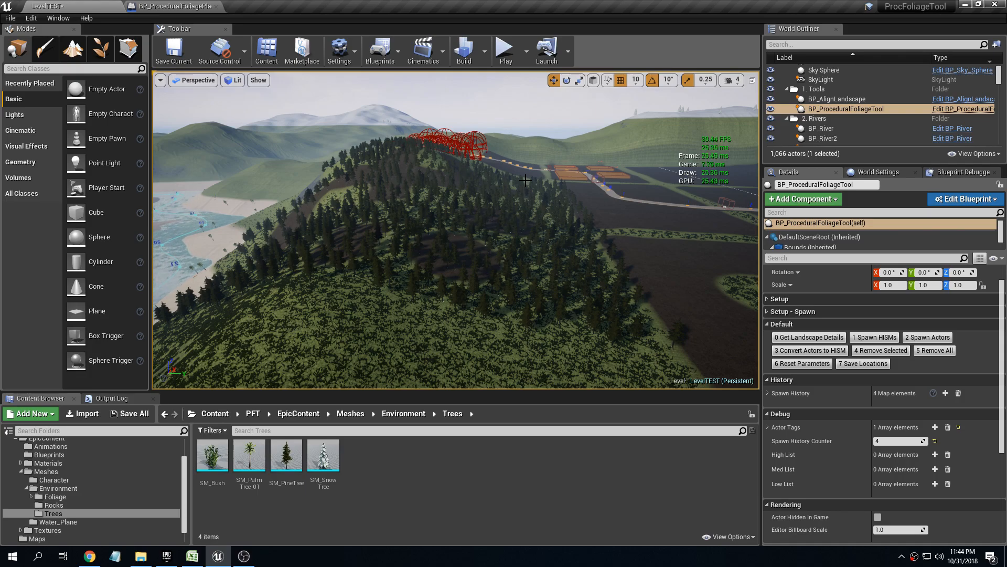
right_drag(539, 200, 503, 214)
key(w)
key(e)
key(e)
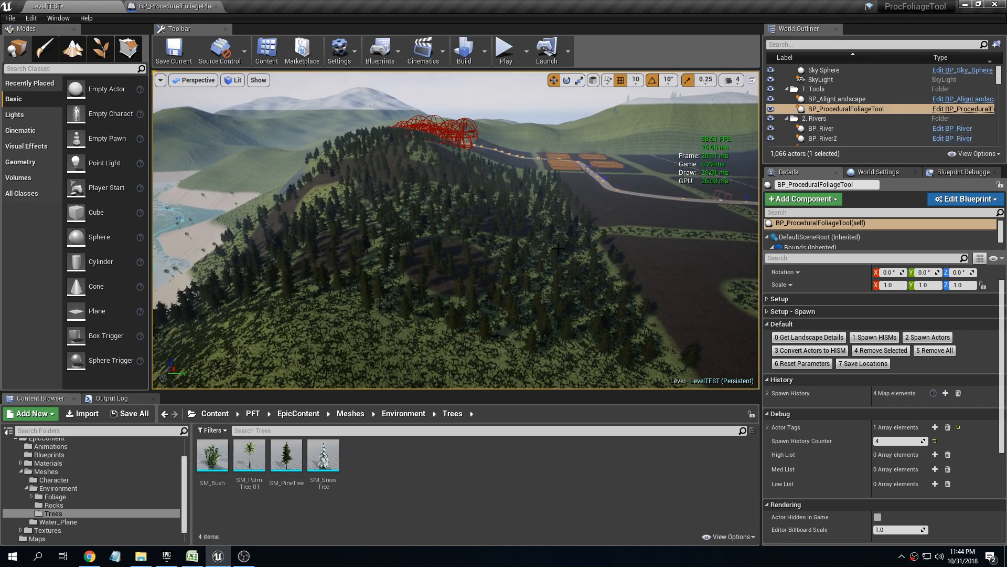
click(769, 311)
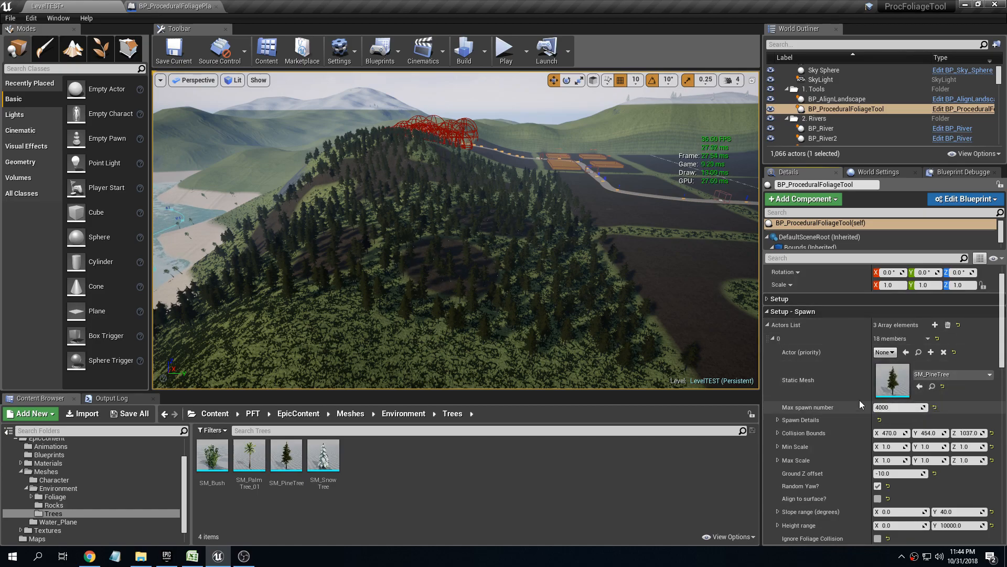
click(768, 326)
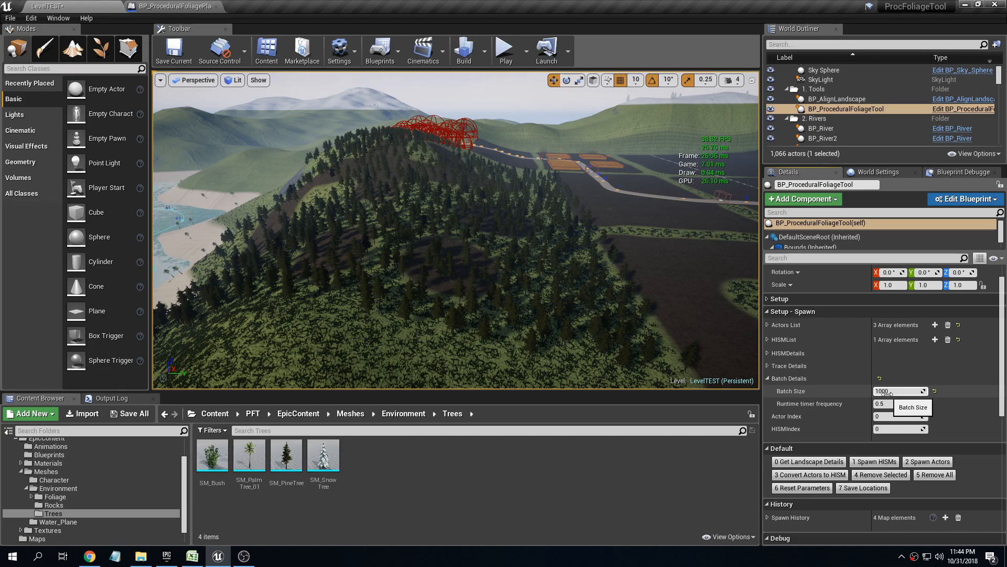
Remove all the pine tree actors spawned by the foliage tool.
key(s)
mouse_move(576, 169)
right_down()
mouse_move(584, 190)
mouse_move(604, 193)
mouse_move(580, 151)
mouse_move(623, 158)
mouse_move(561, 181)
mouse_move(577, 210)
mouse_move(491, 155)
right_up()
key(w)
click(943, 477)
Select the BP_RuntimeSpawn actor and review its Spawner Ref, Spawn Type options and Spawn Index.
click(492, 256)
scroll(865, 332, up, 1)
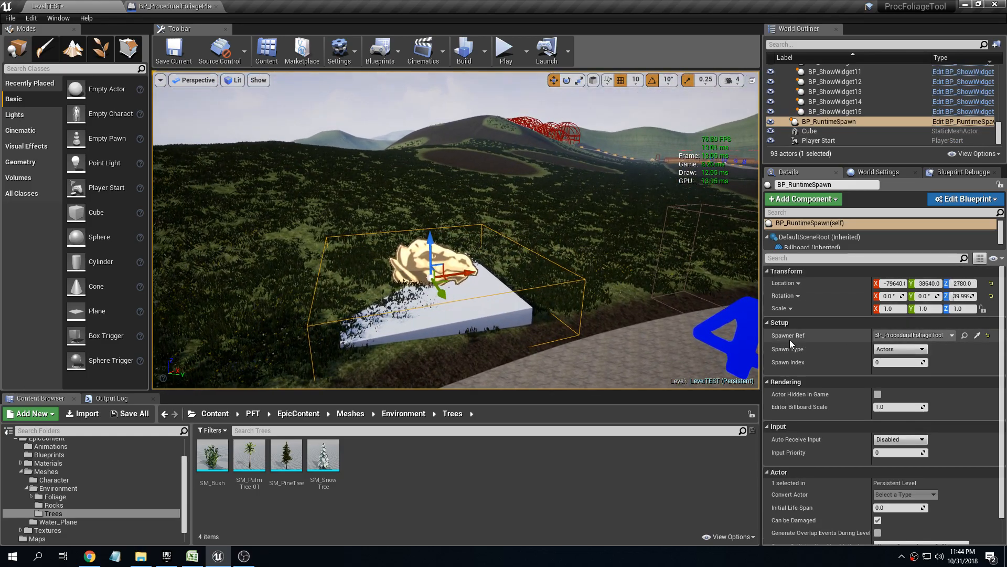
right_drag(577, 220, 577, 158)
right_drag(481, 161, 499, 223)
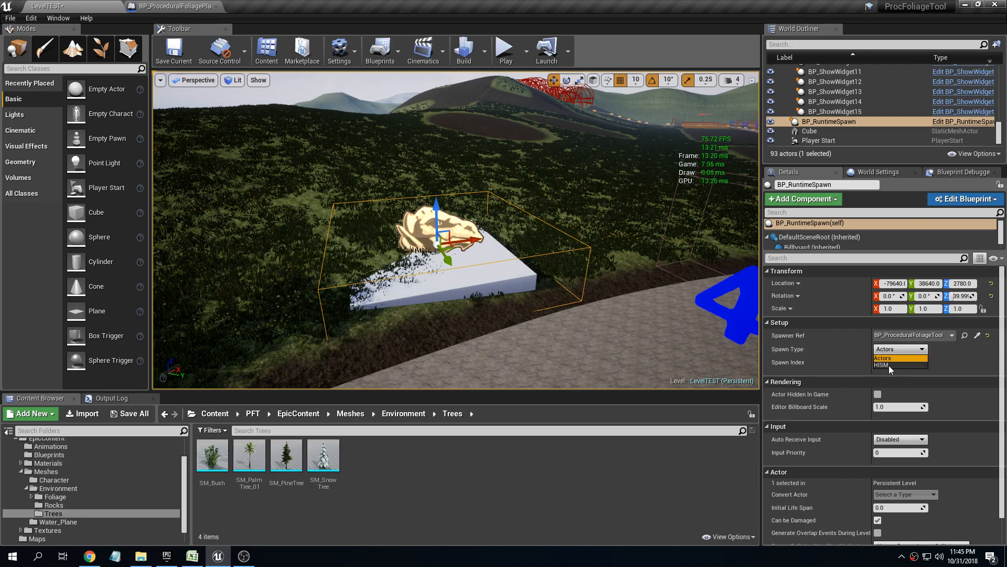
click(903, 352)
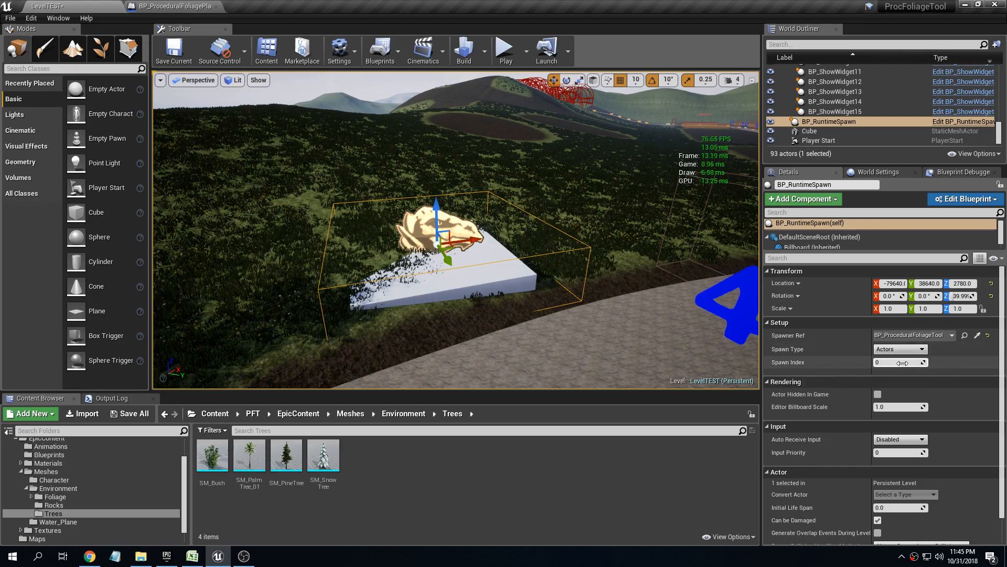
Examine BP_ProceduralFoliageTool's Batch Details, including Runtime timer frequency, and reselect BP_RuntimeSpawn to check its Spawn Index.
right_drag(629, 294, 629, 241)
mouse_move(547, 226)
right_down()
mouse_move(546, 257)
mouse_move(547, 226)
right_up()
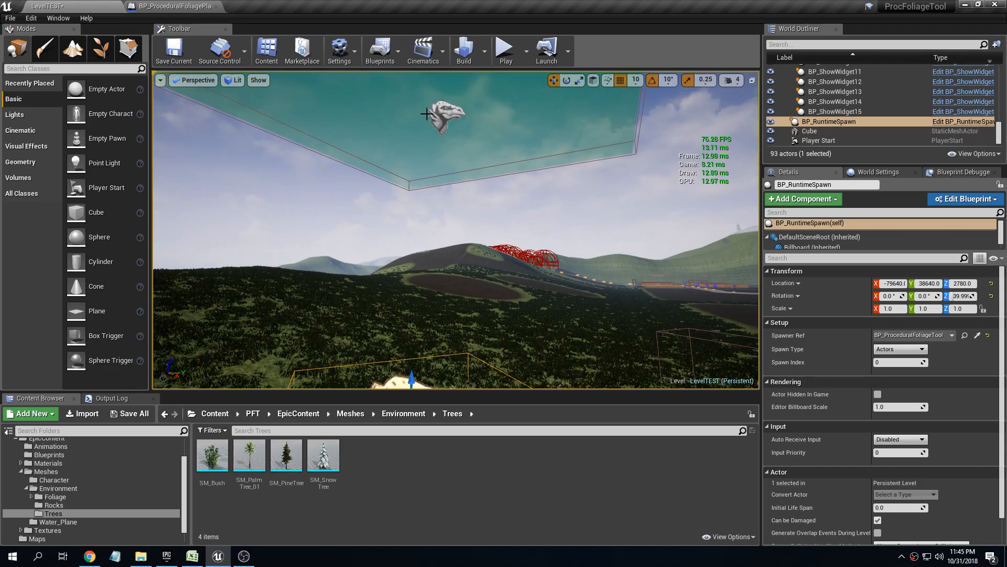
click(465, 113)
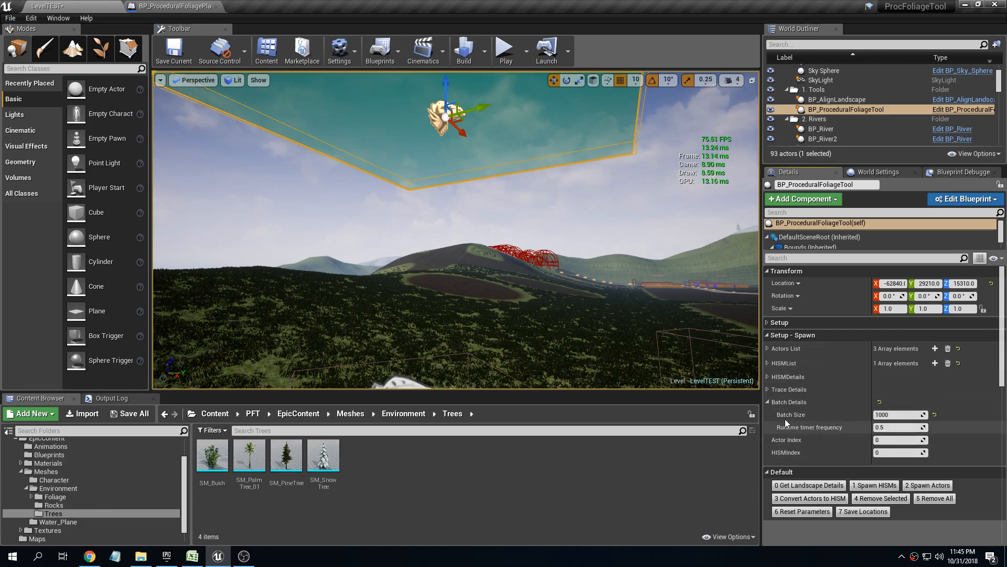
click(767, 403)
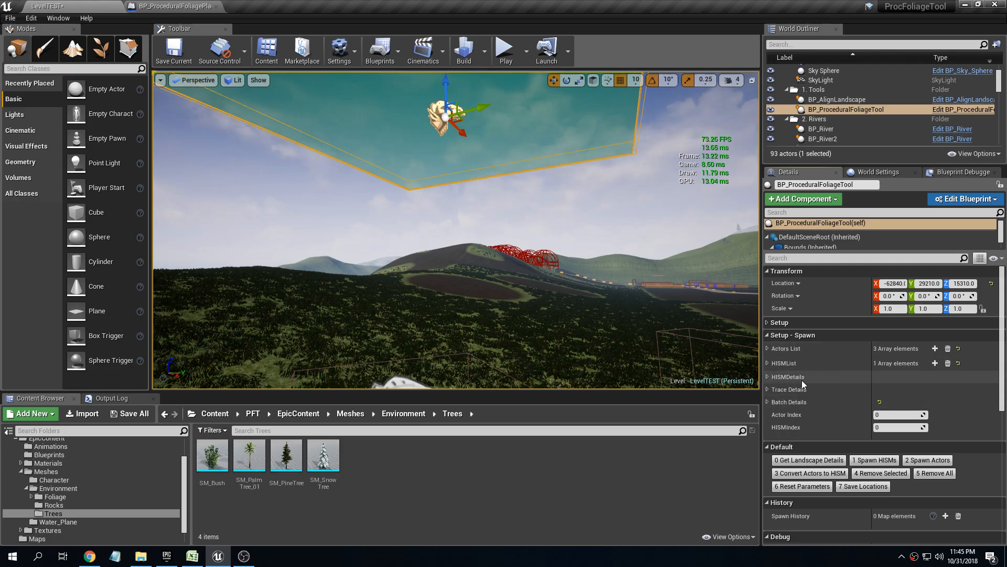
right_drag(622, 276, 623, 325)
click(425, 300)
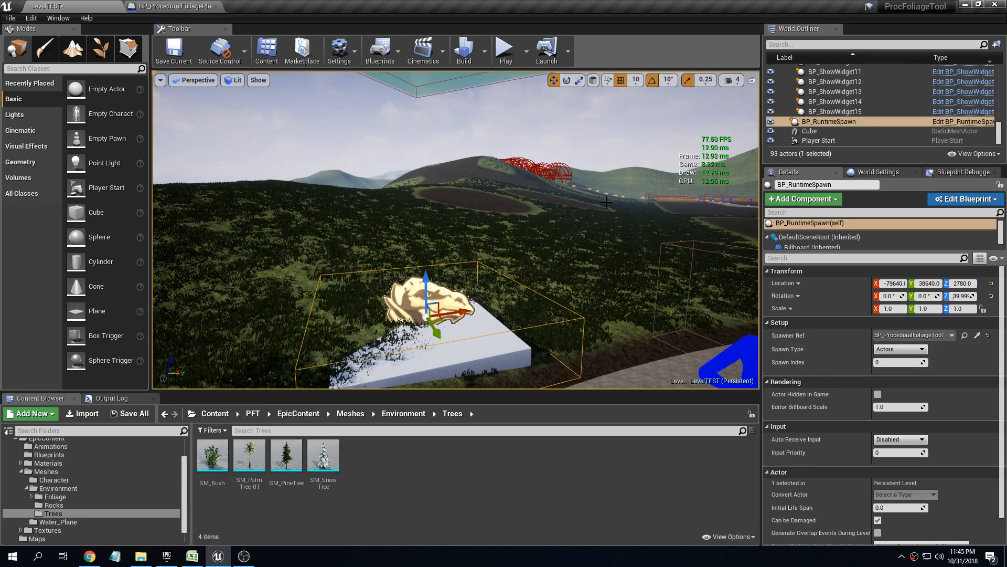
mouse_move(595, 213)
right_down()
mouse_move(595, 203)
mouse_move(577, 218)
right_up()
mouse_move(509, 194)
right_down()
mouse_move(517, 147)
mouse_move(508, 193)
right_up()
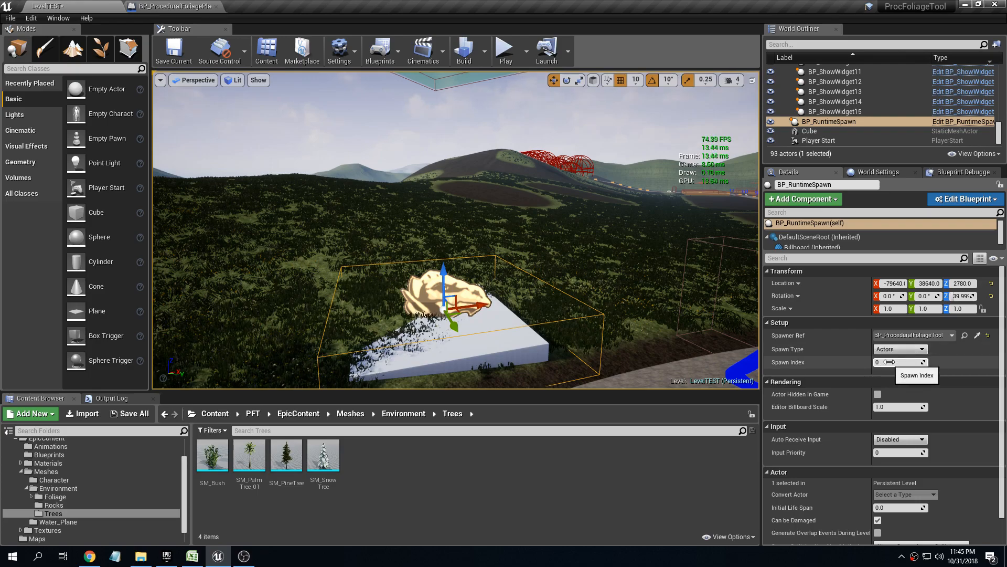
key(f)
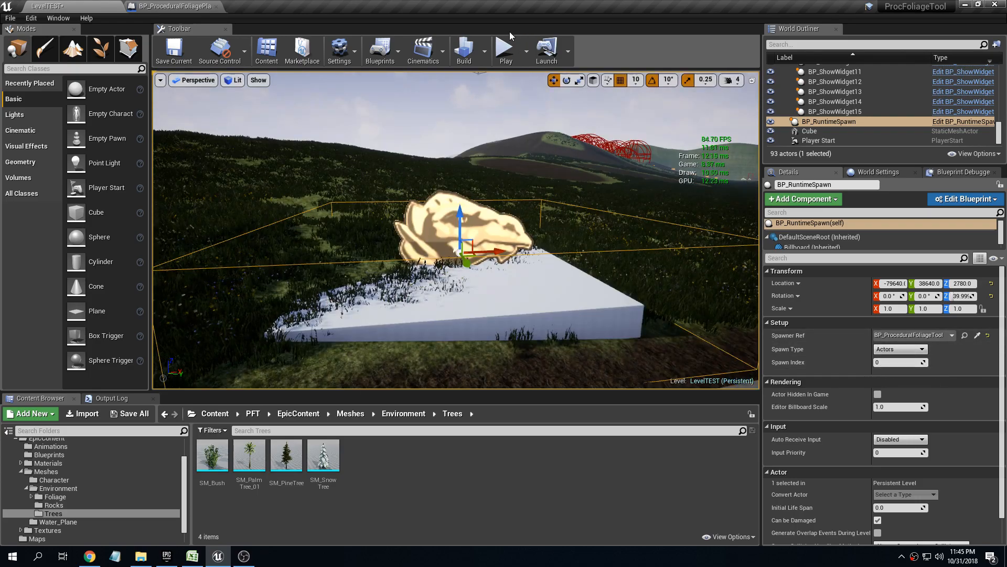
Play the level, run the character onto the white platform to trigger the runtime tree spawn, and stop playing.
click(527, 51)
click(563, 190)
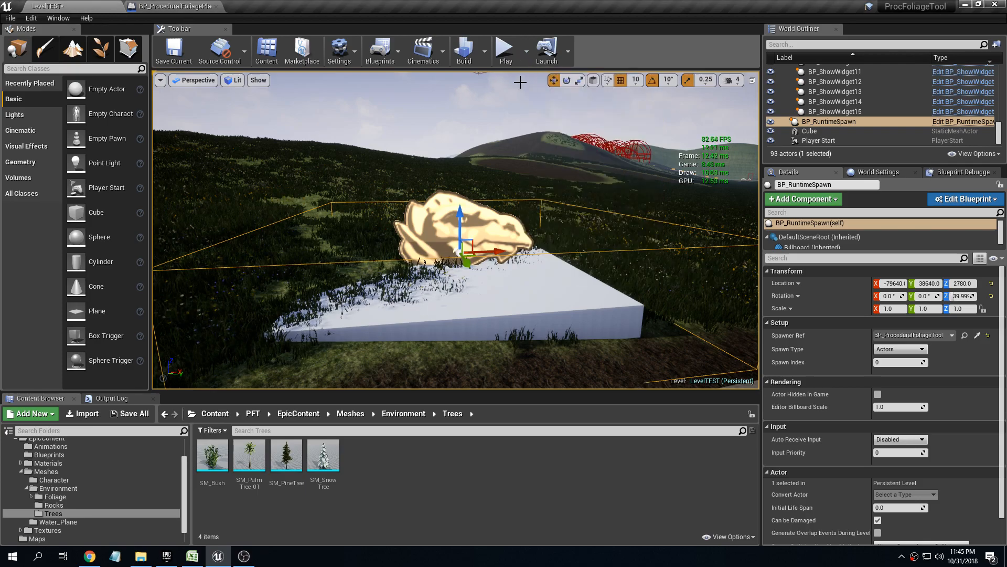
click(506, 50)
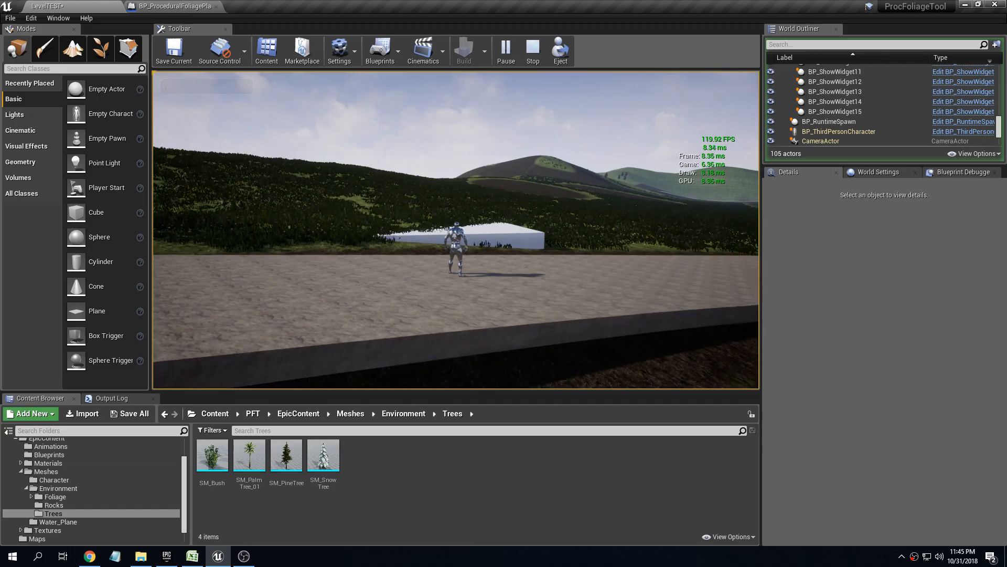
key(w)
key(space)
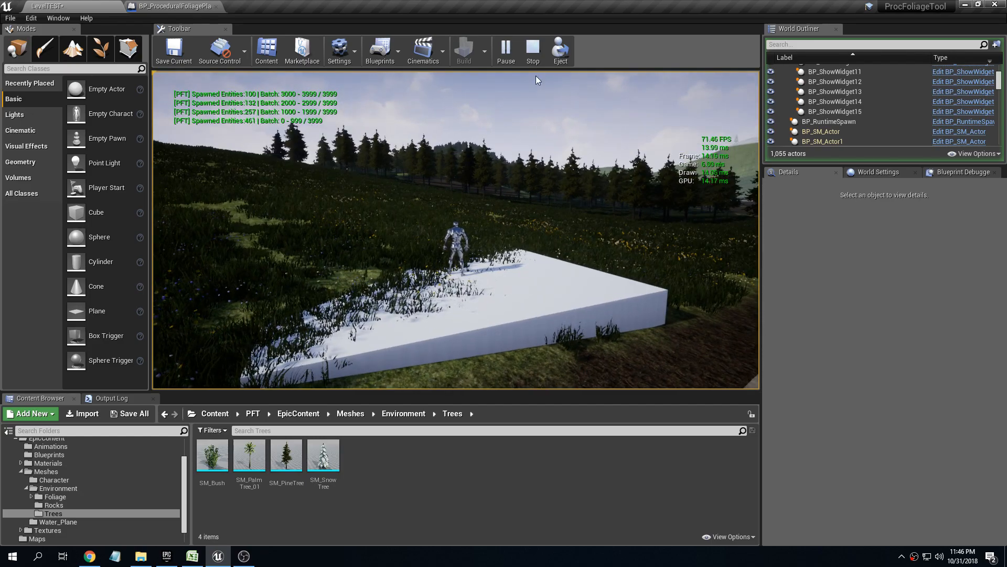
key(Escape)
Set the Max spawn number of BP_ProceduralFoliageTool's SM_PineTree entry to 5000.
right_drag(521, 157, 475, 120)
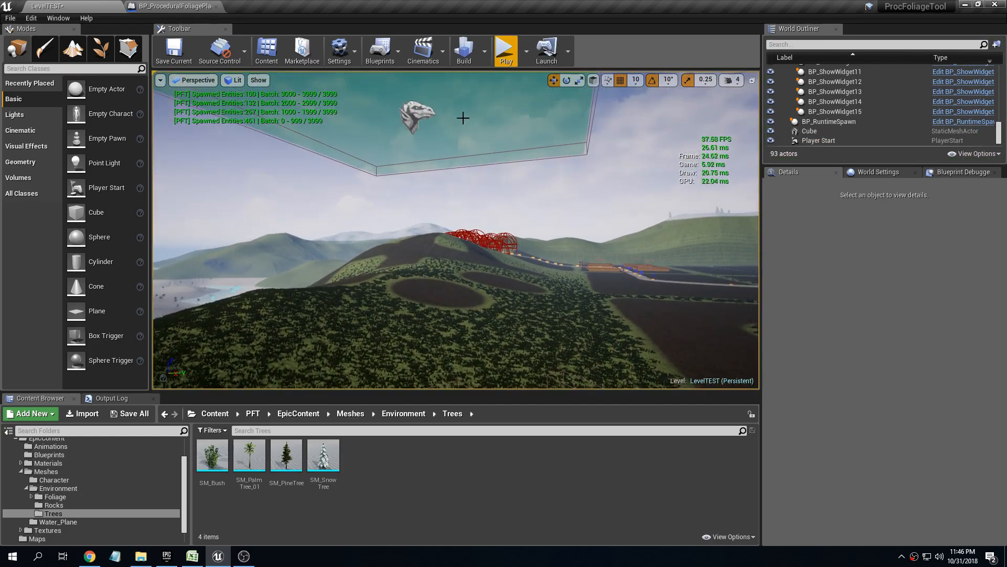
click(417, 115)
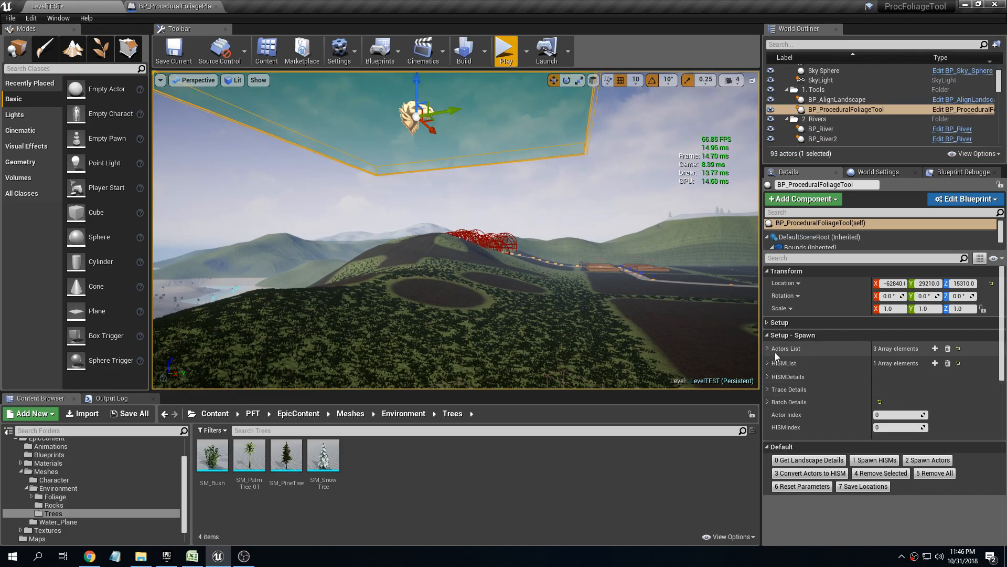
click(768, 347)
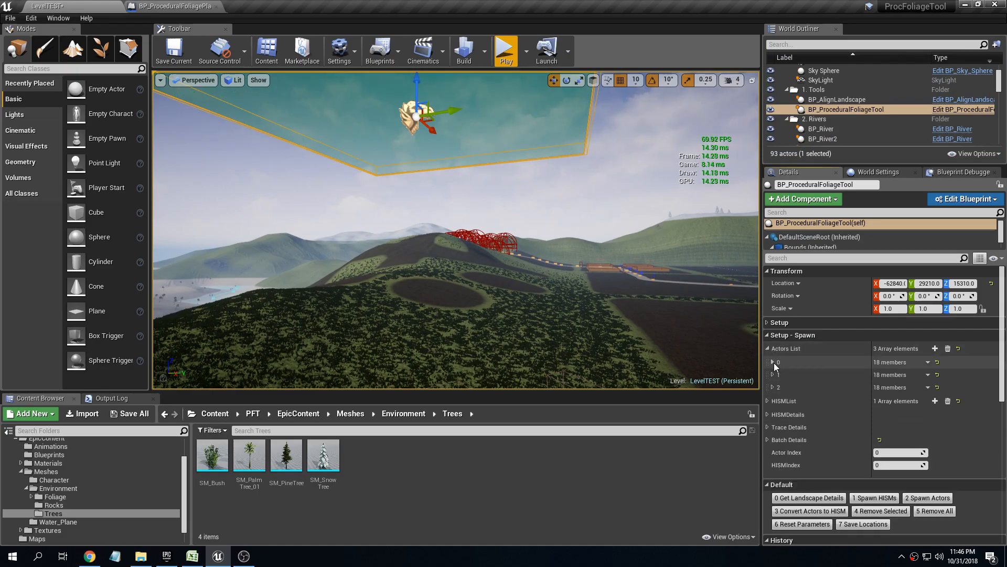
click(773, 362)
click(899, 431)
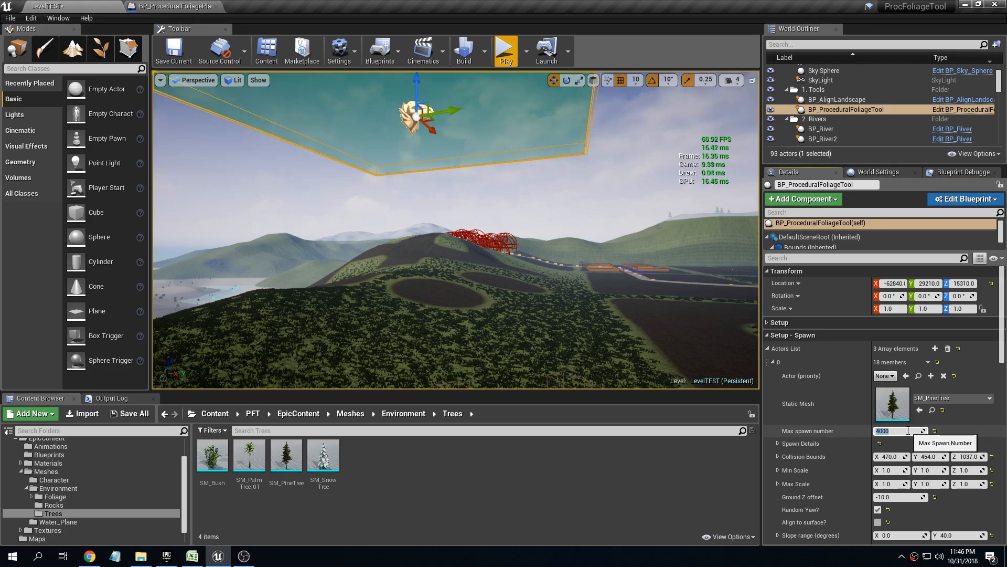
click(774, 362)
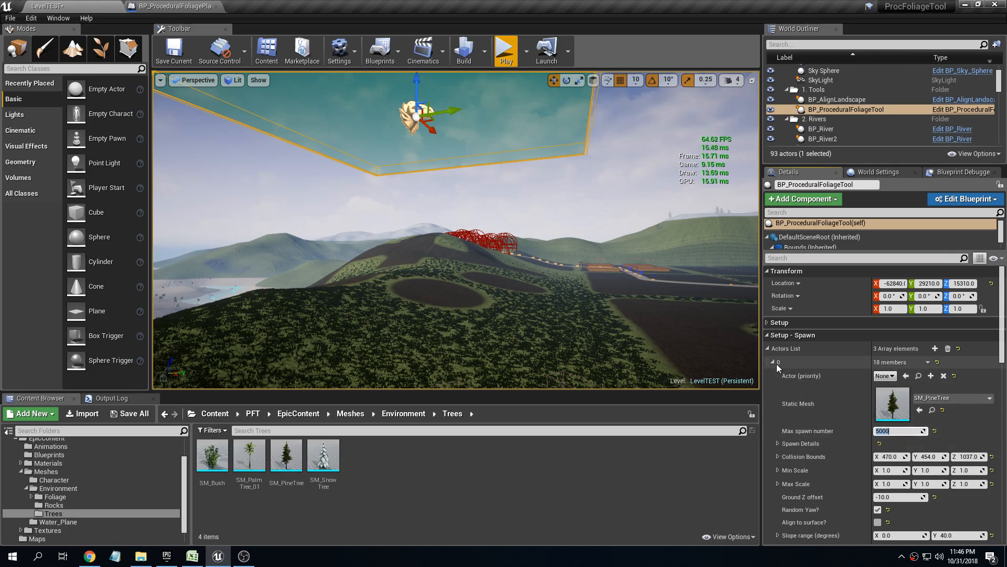
Set the foliage tool's Batch Size to 100 and collapse Batch Details.
click(767, 440)
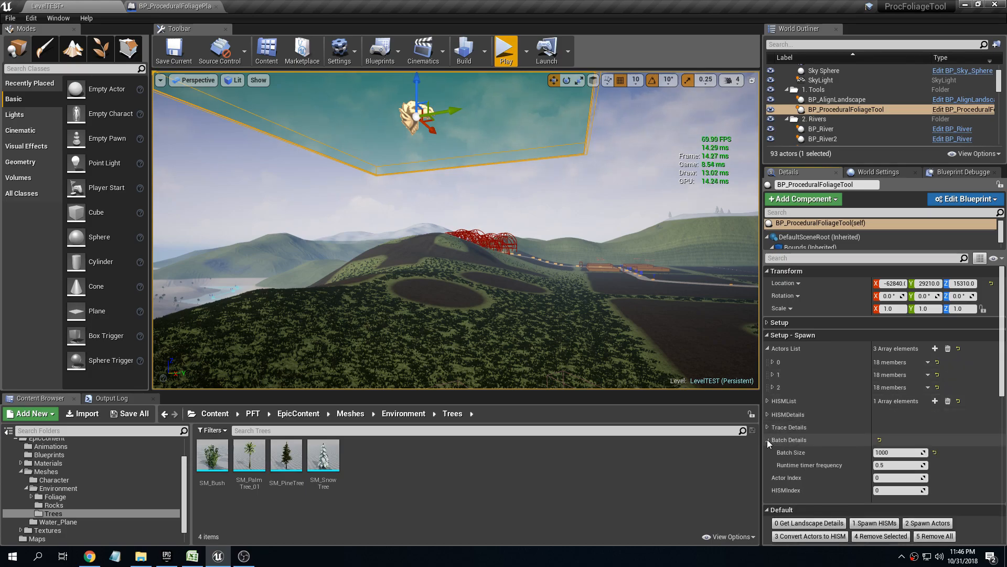
click(899, 452)
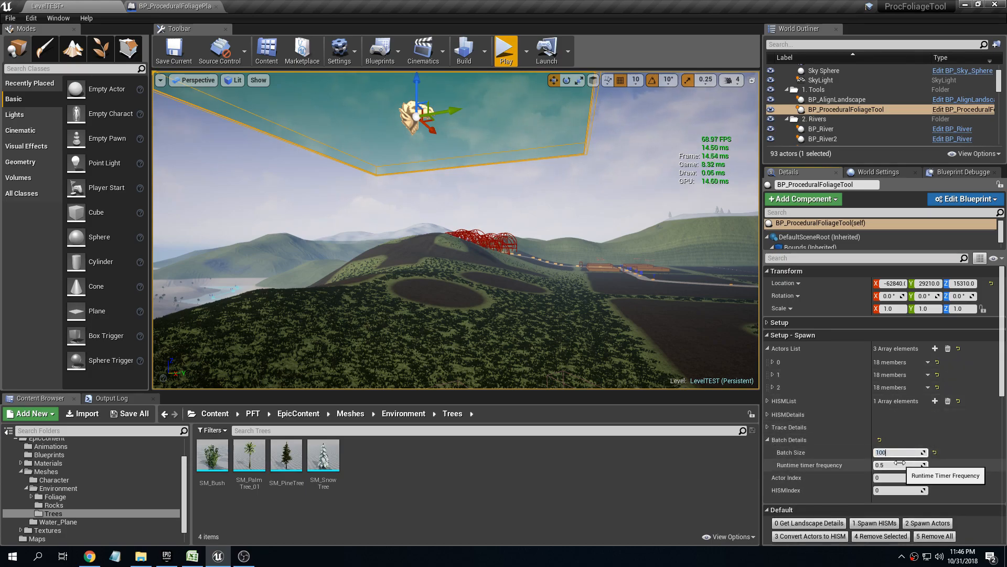
click(774, 439)
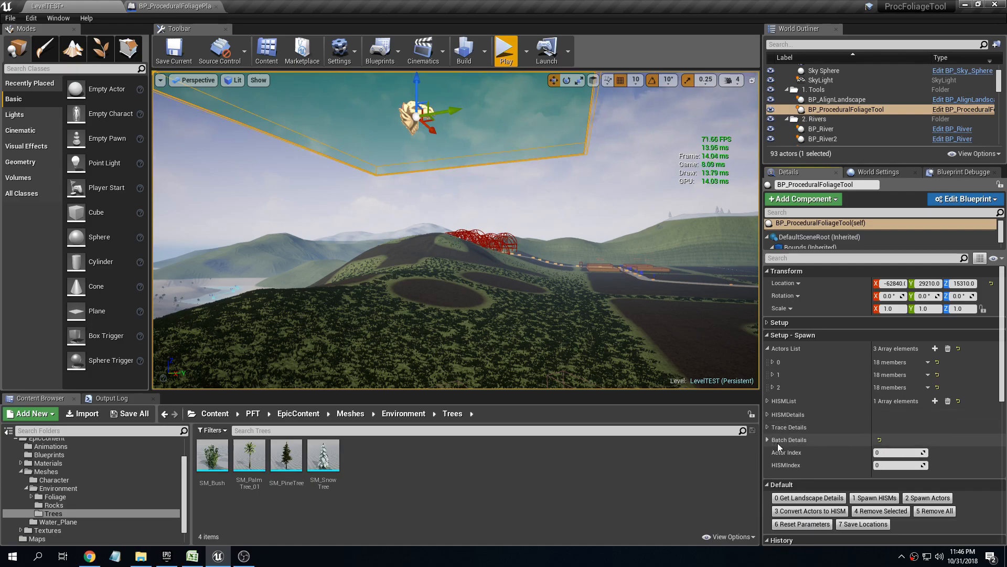
Play the level in full screen and run the character onto the white platform to trigger the batched pine tree spawn.
right_drag(480, 213, 378, 252)
click(504, 51)
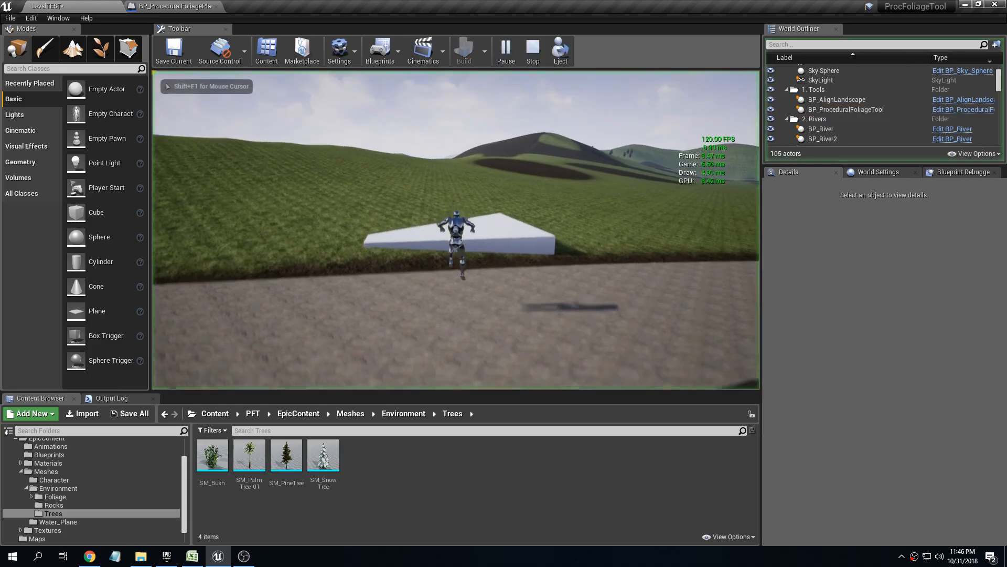
key(F11)
scroll(503, 283, down, 4)
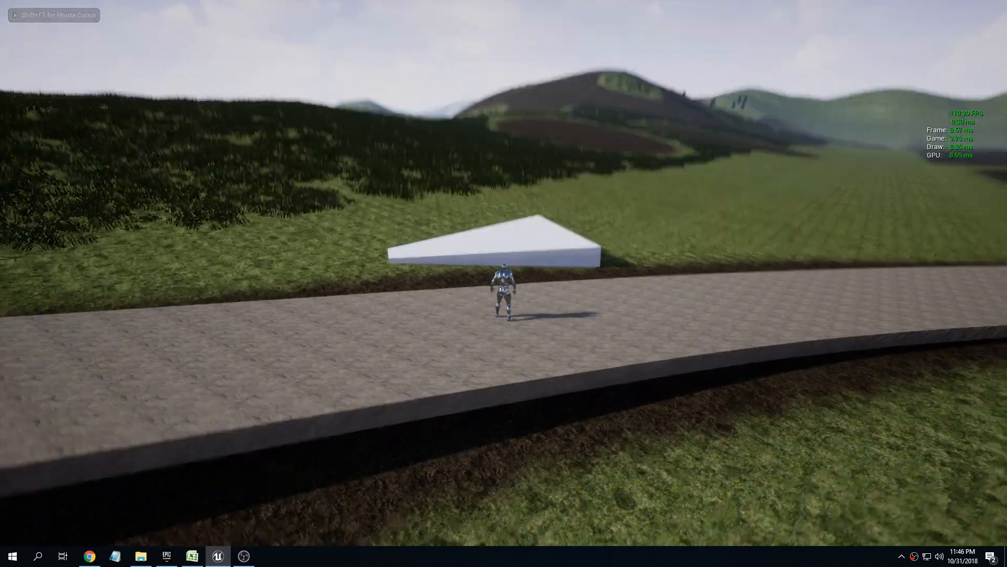
key(a)
key(w)
key(space)
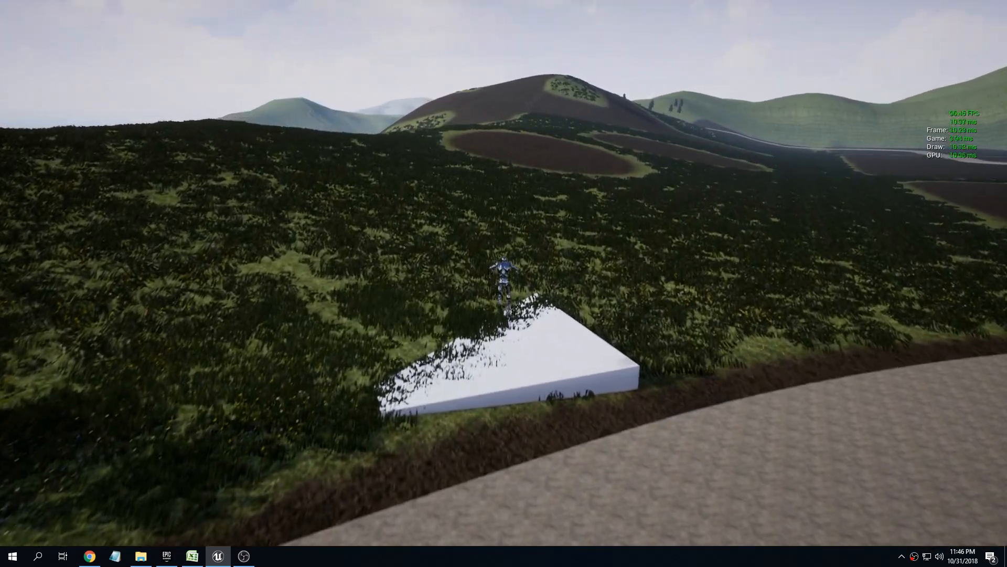
key(w)
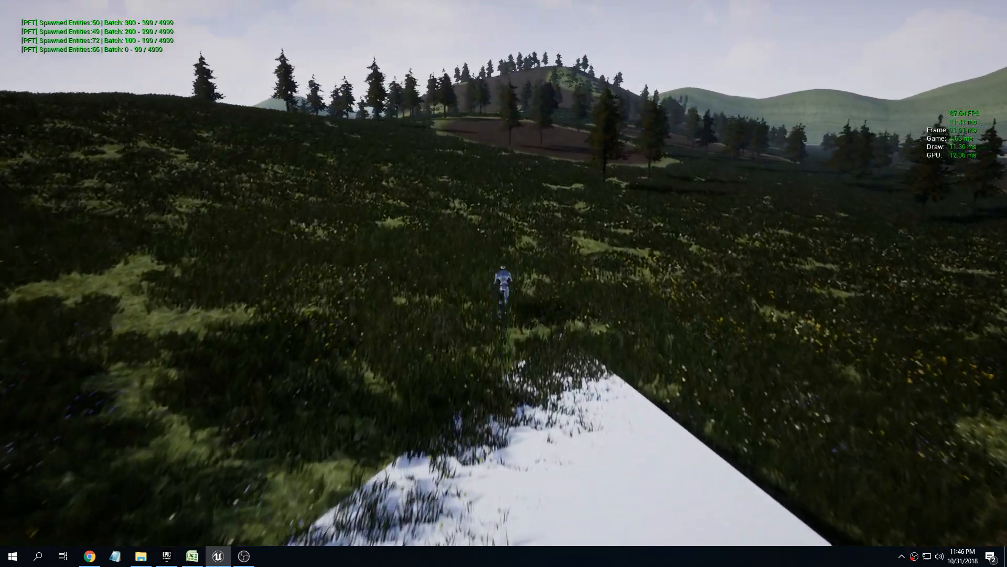
Run the character through the spawning pine forest until the last batch has spawned, stop playing and leave full screen.
key(w)
key(a)
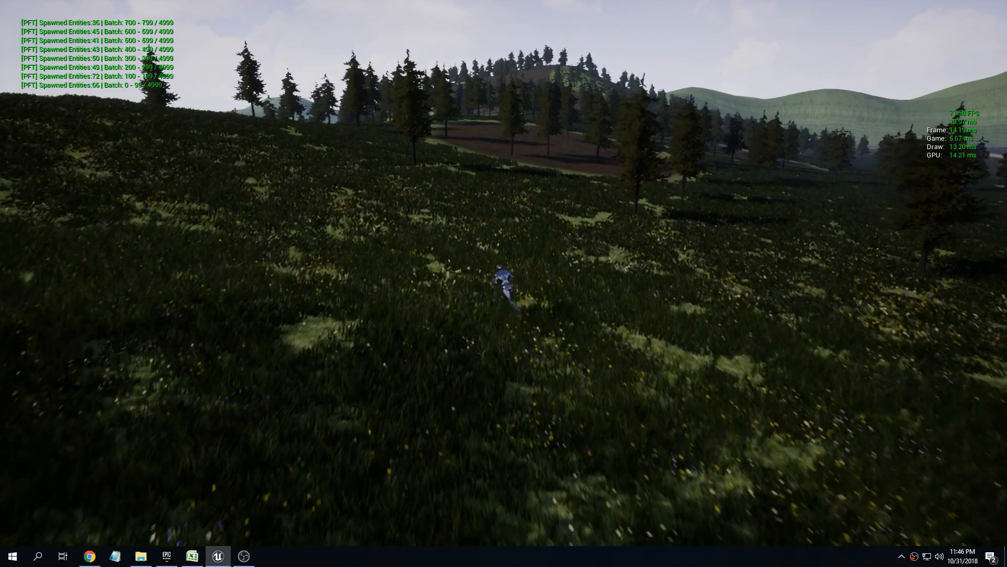
key(w)
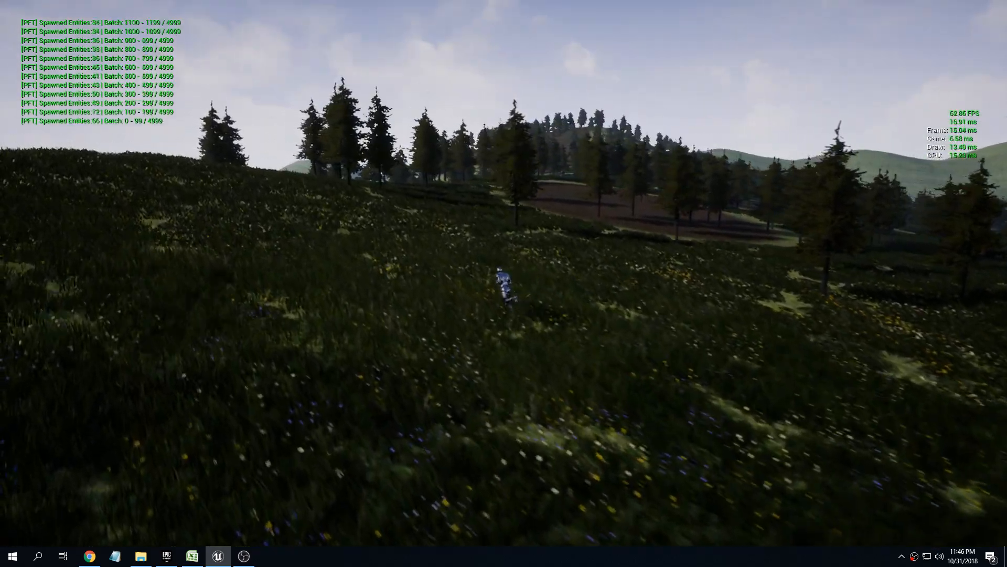
key(w)
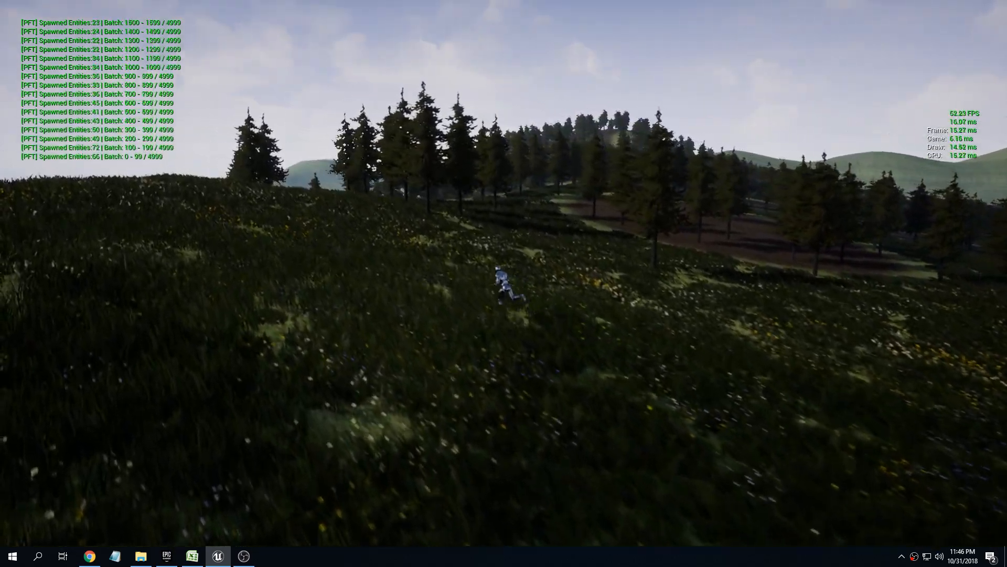
key(w)
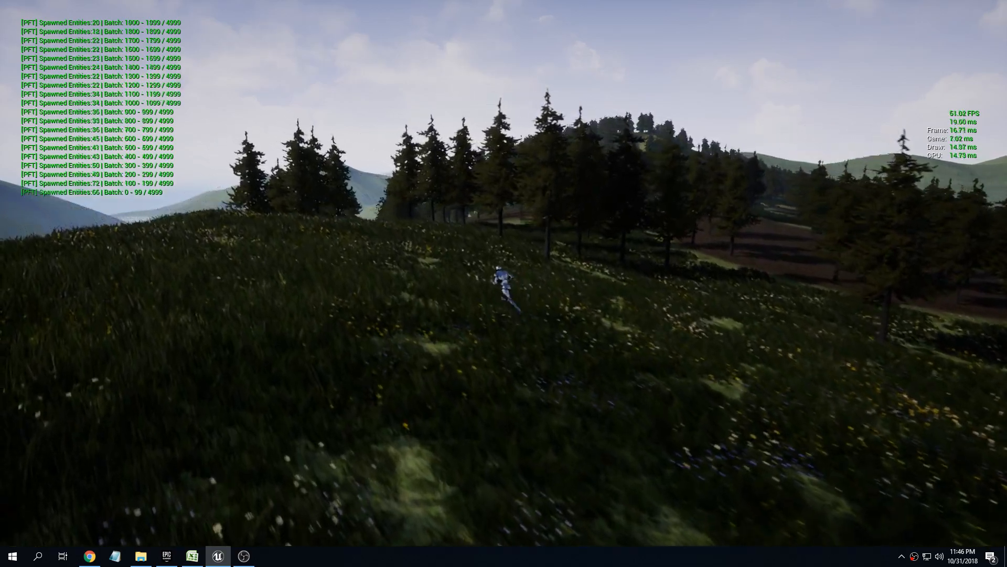
key(w)
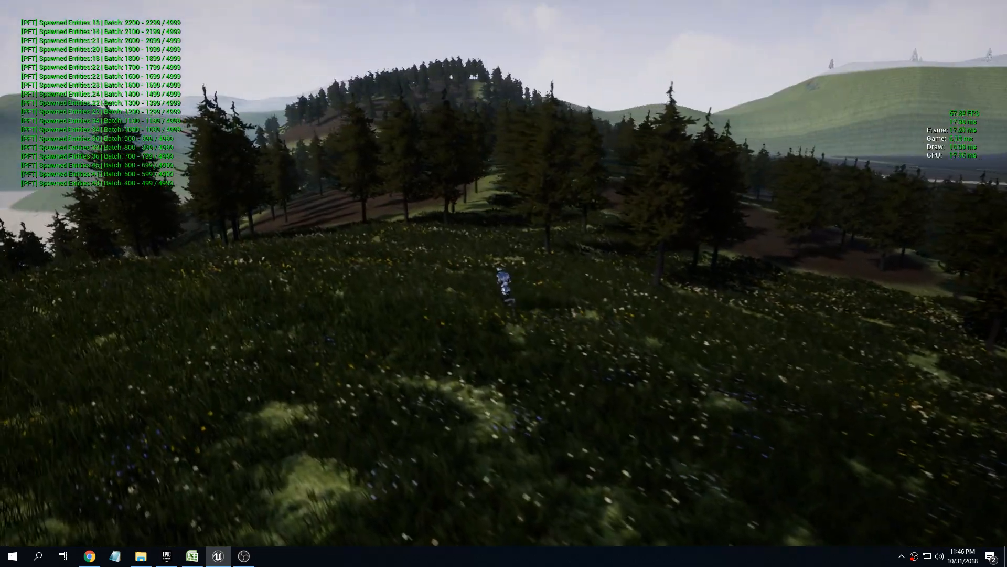
key(w)
key(w)
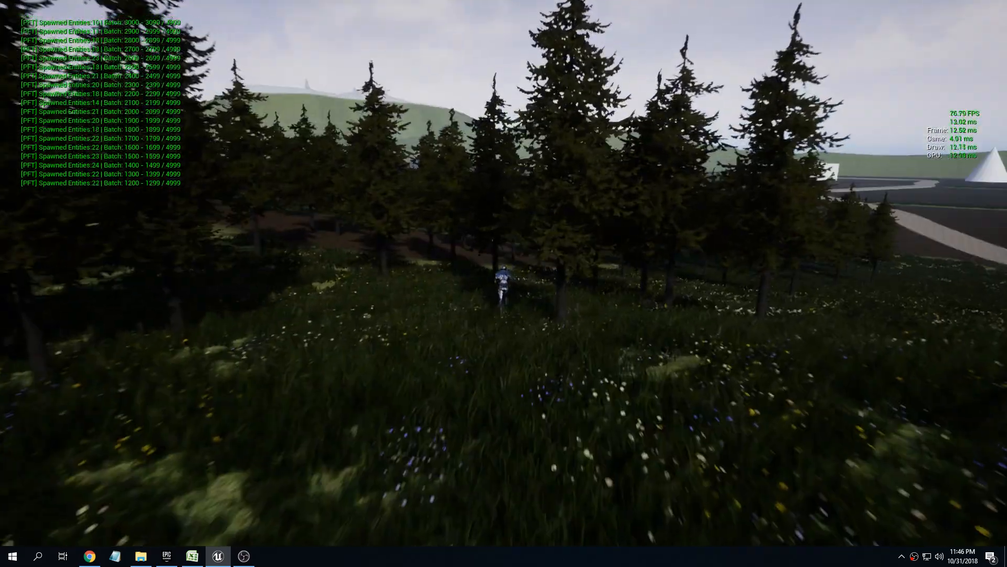
key(w)
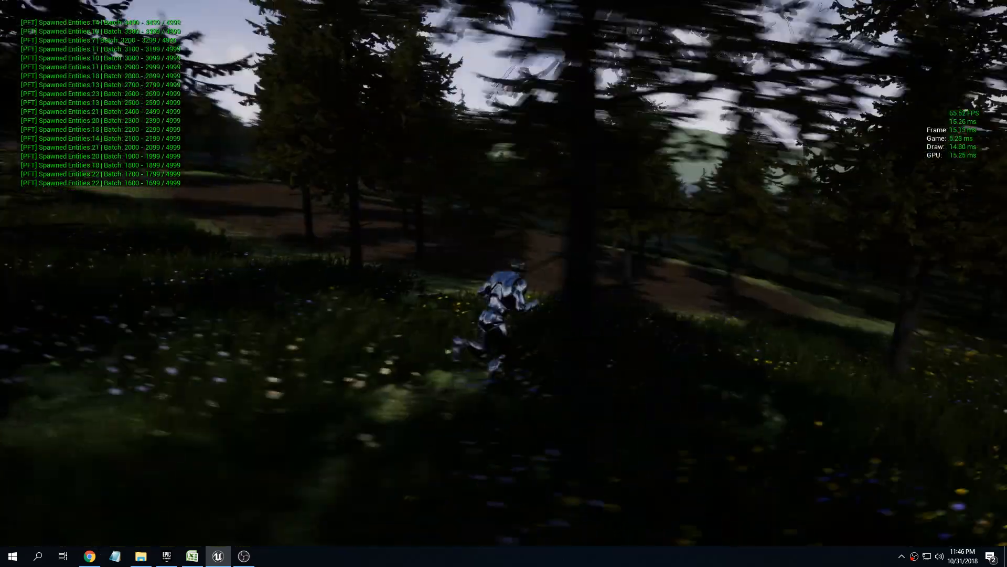
key(w)
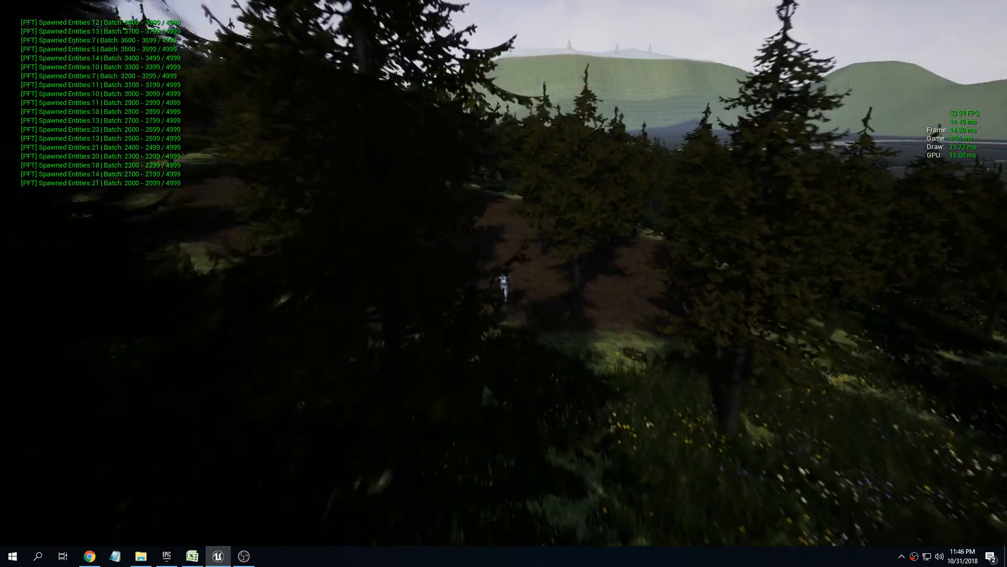
key(w)
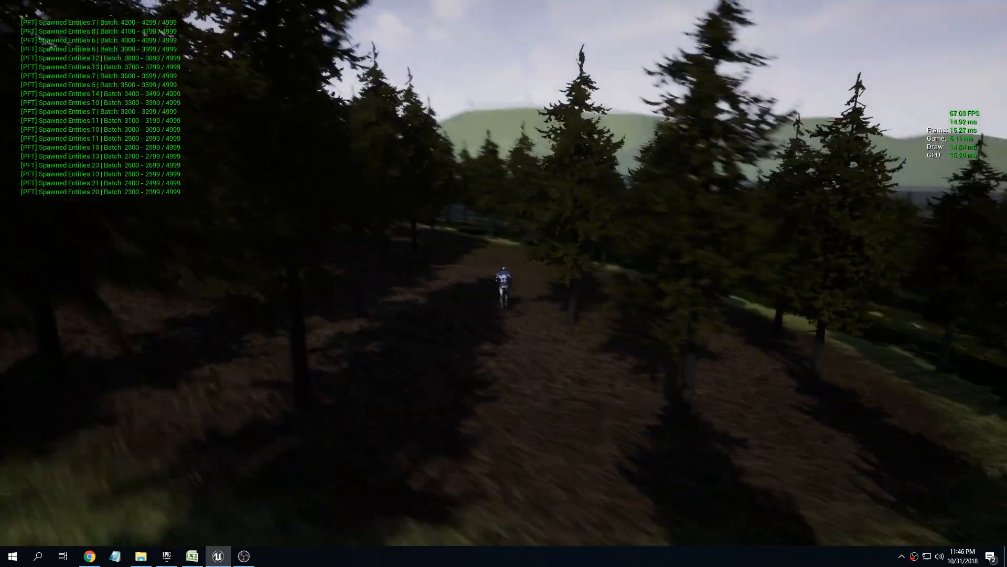
key(w)
key(w)
key(Escape)
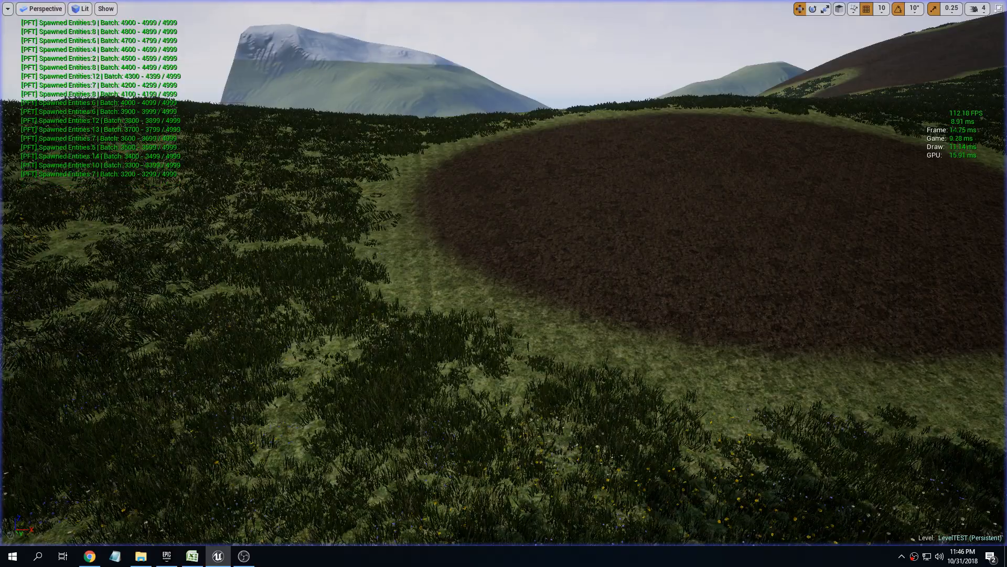
key(F11)
Set the Spawn Type of BP_RuntimeSpawn at the white platform to HISM.
key(s)
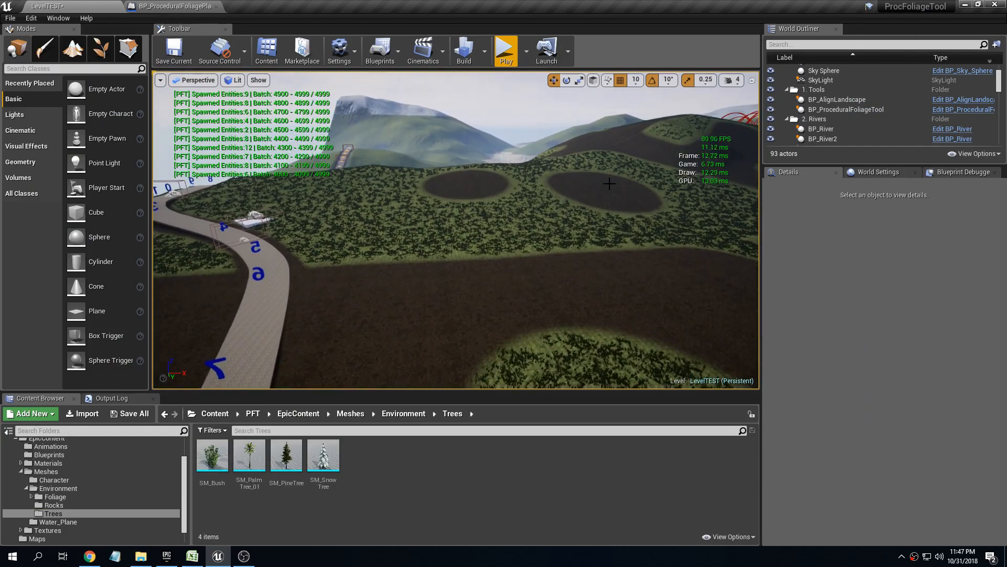
key(4)
click(459, 251)
scroll(868, 428, down, 1)
click(905, 350)
click(890, 370)
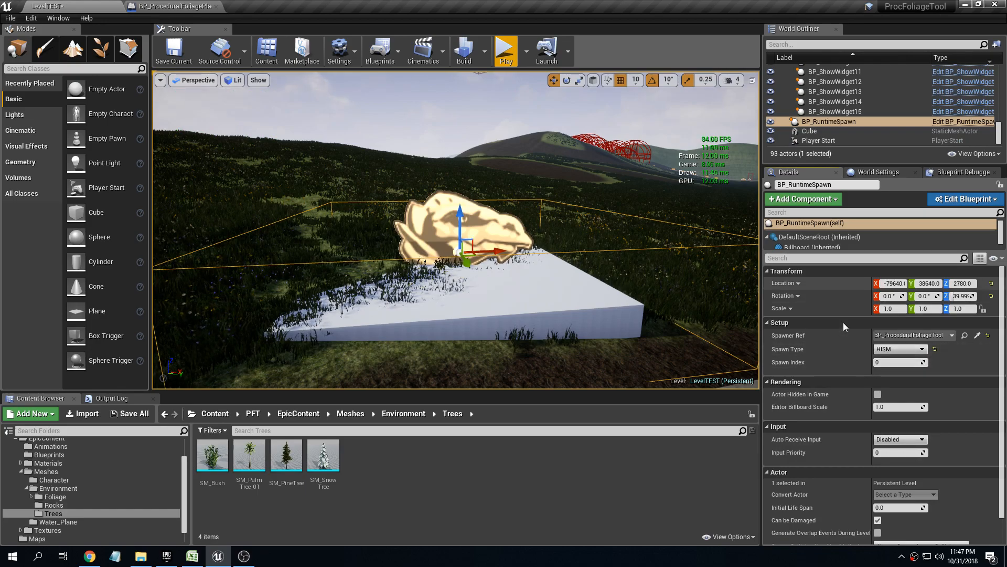
Set the Collision Bounds of the SM_SnowTree entry in BP_ProceduralFoliageTool's HISMList to X 491, Y 454 and Z 1012.
right_drag(585, 176, 567, 105)
click(573, 164)
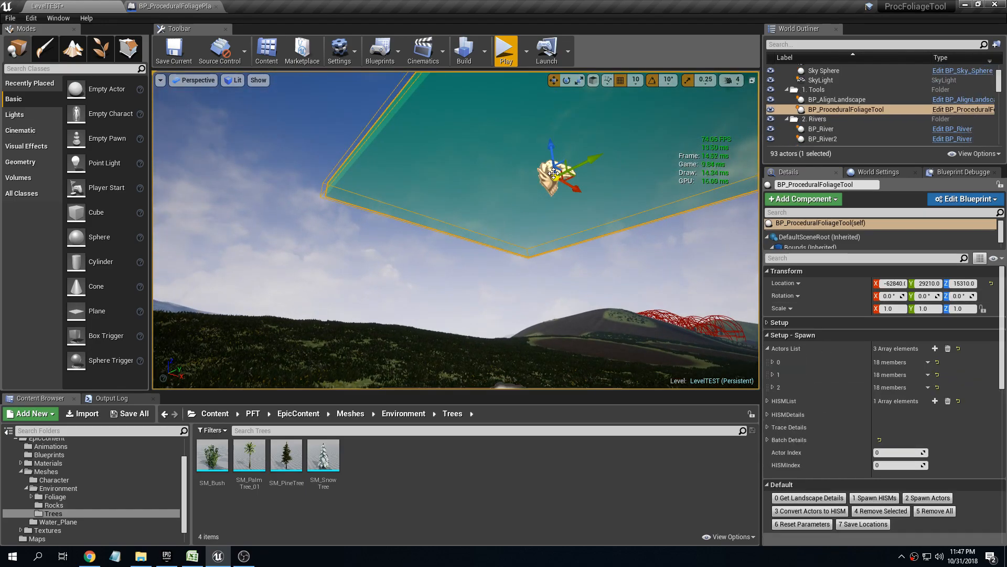
click(768, 348)
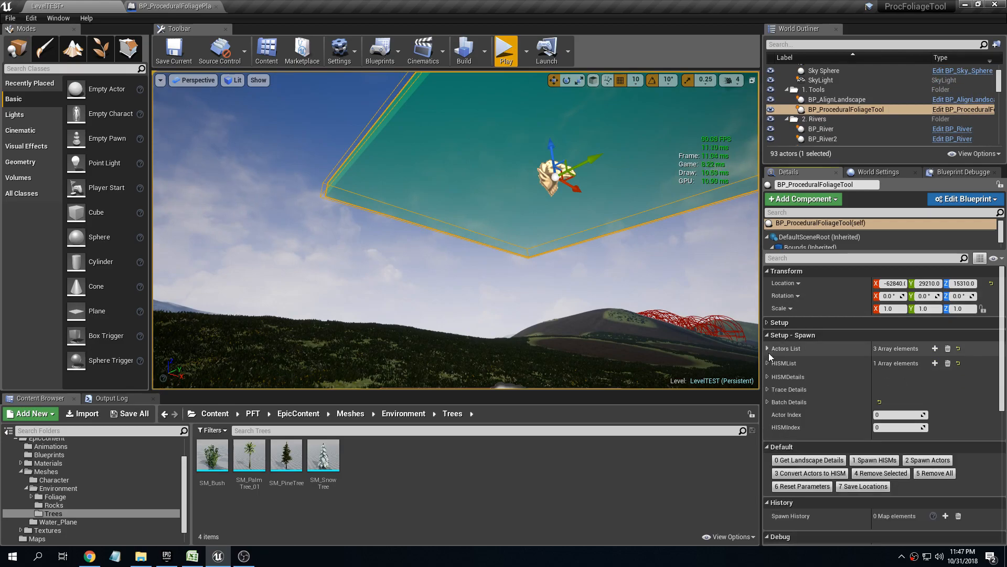
click(768, 363)
click(773, 376)
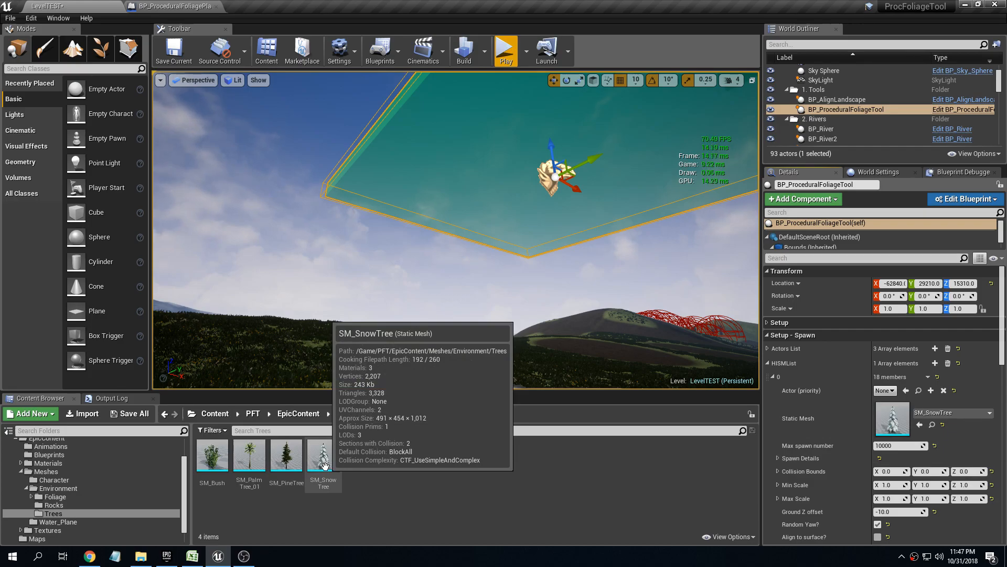
click(883, 471)
text(491)
key(Tab)
text(454)
key(Tab)
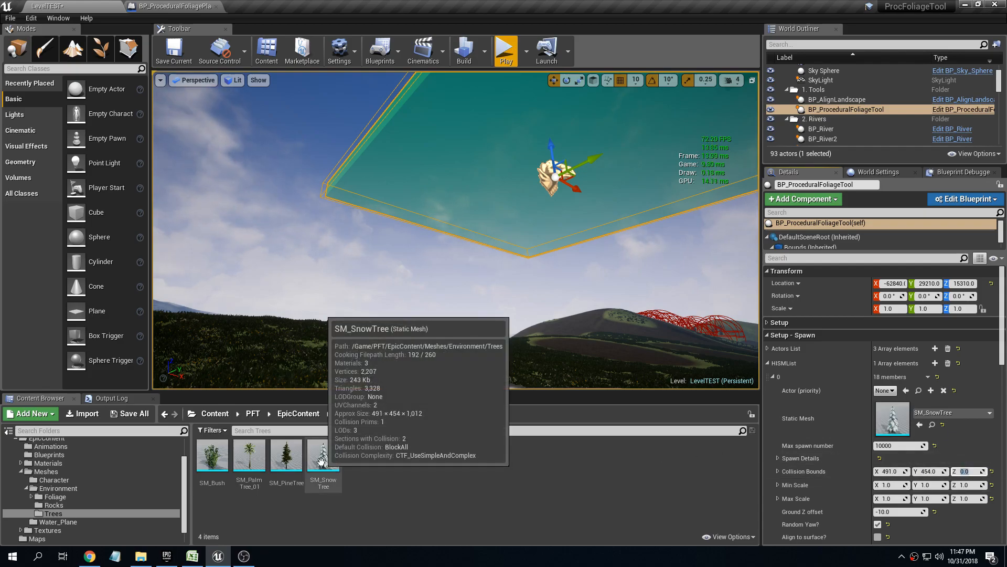
key(Return)
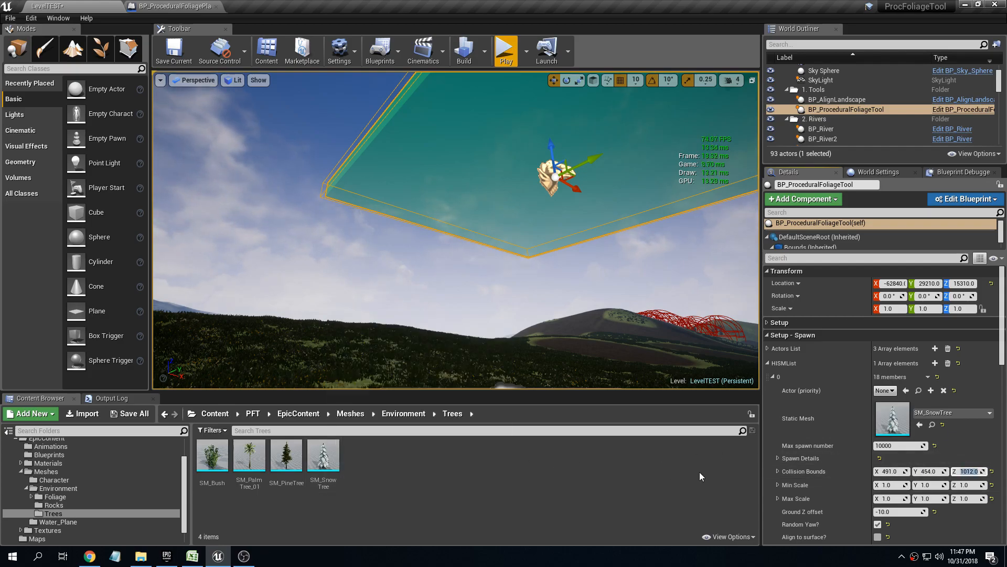
Collapse HISMList, check the foliage tool's Batch Details, and save all modified content including the LevelTEST map.
click(767, 363)
click(787, 402)
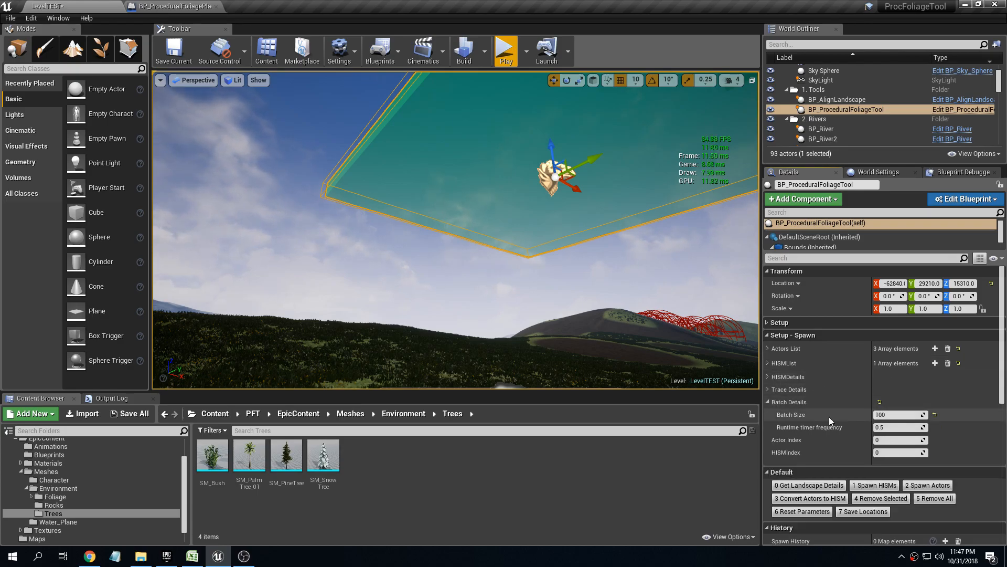
click(787, 402)
right_drag(626, 129, 625, 134)
click(130, 413)
click(596, 373)
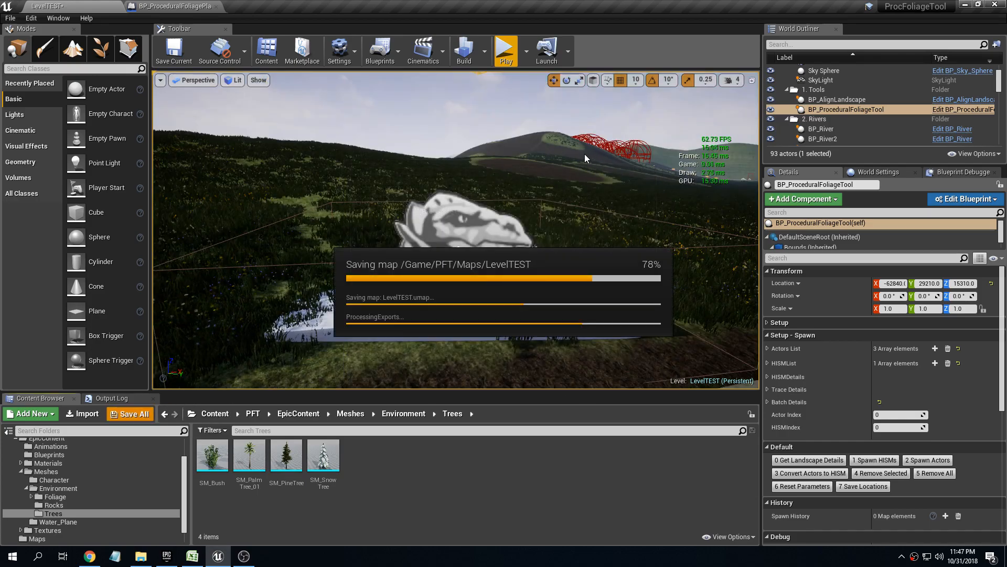
Play the level, run across the white platform to trigger the snow tree spawn, survey the growing forest from above, and stop playing.
click(506, 50)
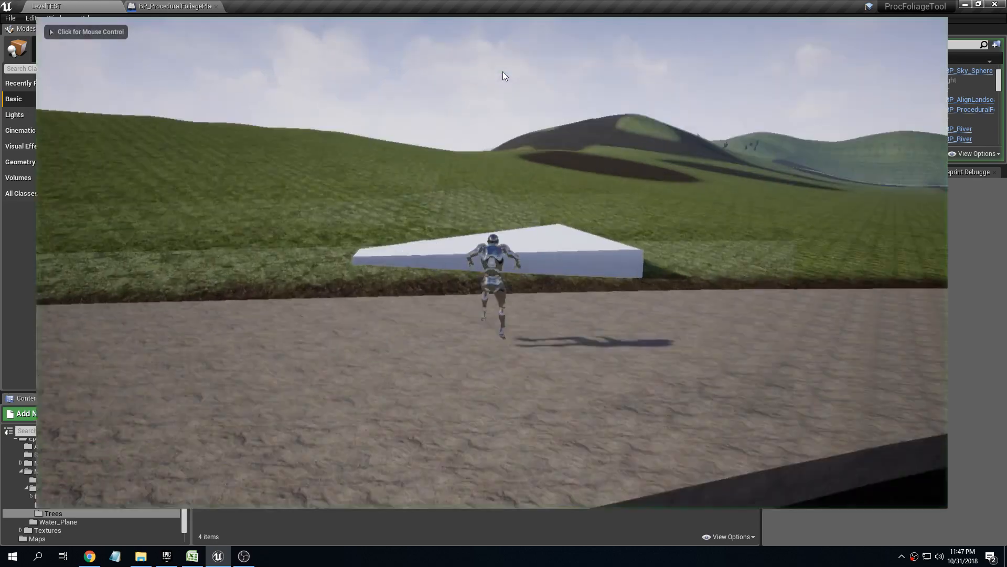
key(a)
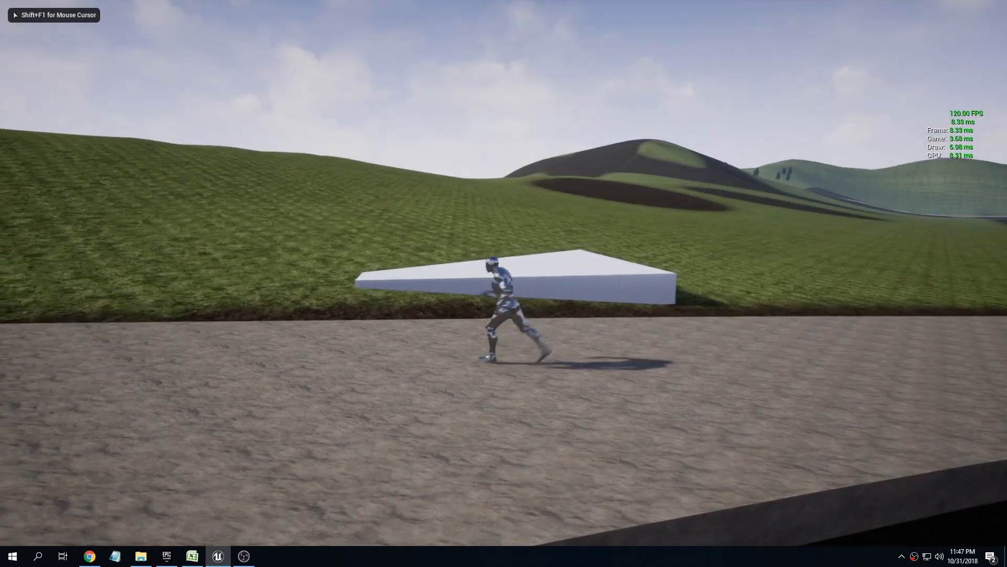
key(w)
key(space)
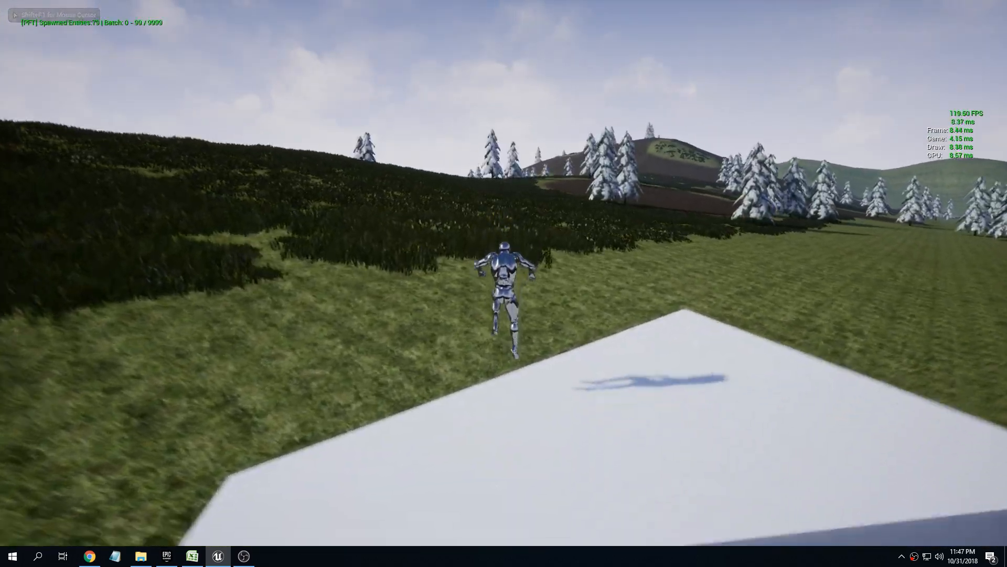
key(a)
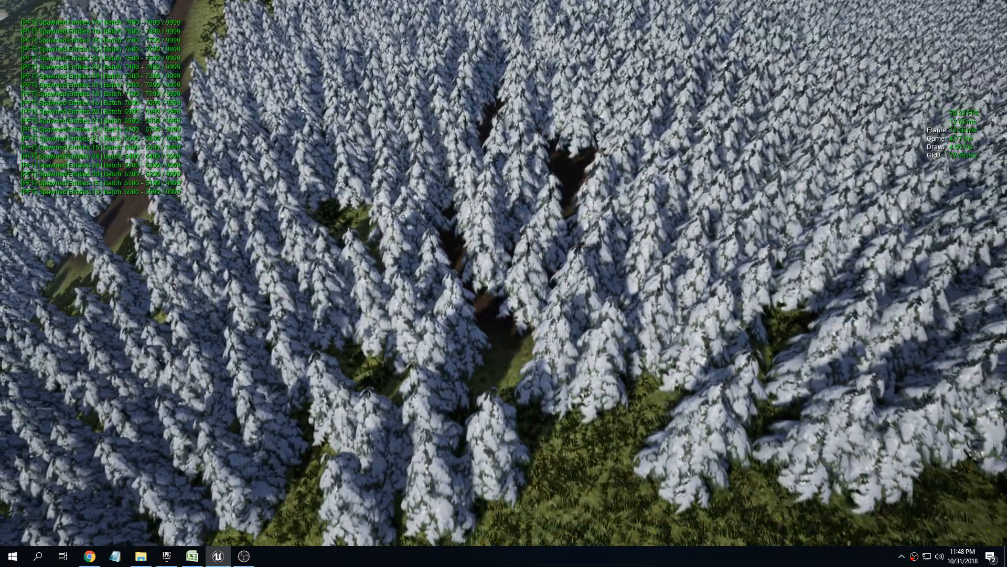
key(q)
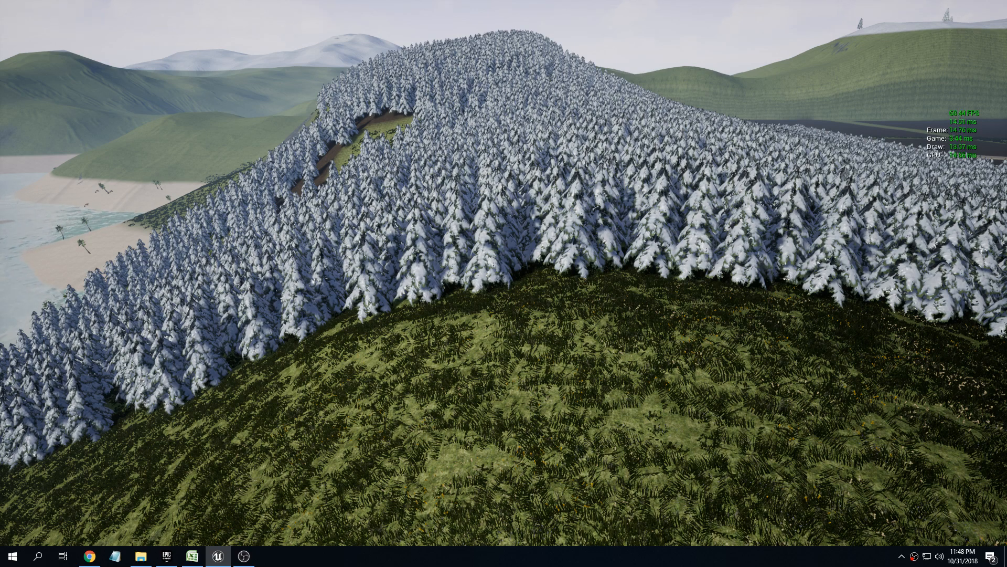
key(F11)
key(Escape)
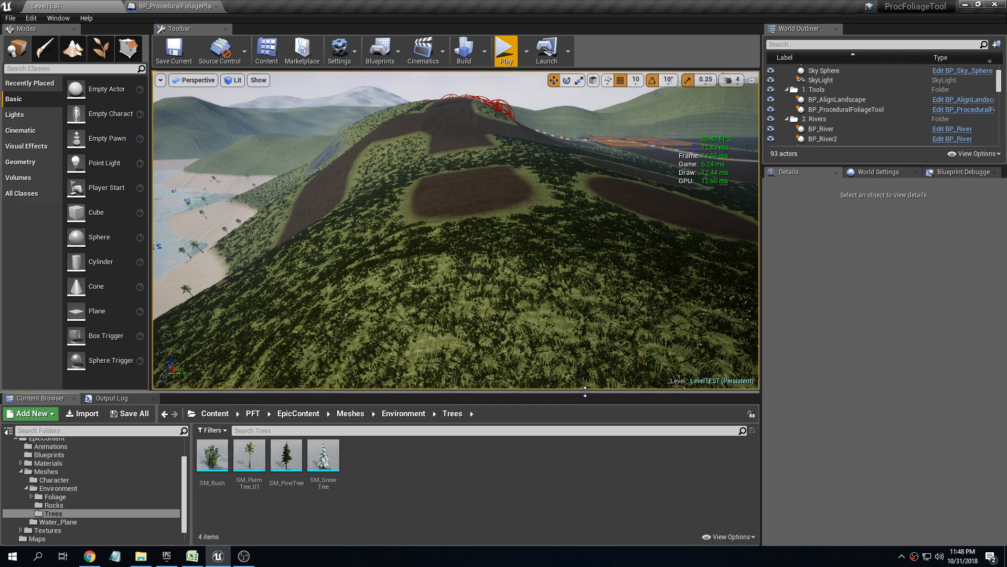
Review BP_RuntimeSpawn's Setup properties and BP_ProceduralFoliageTool's Batch Details, including Batch Size and Runtime timer frequency.
drag(585, 392, 586, 375)
right_drag(520, 206, 588, 175)
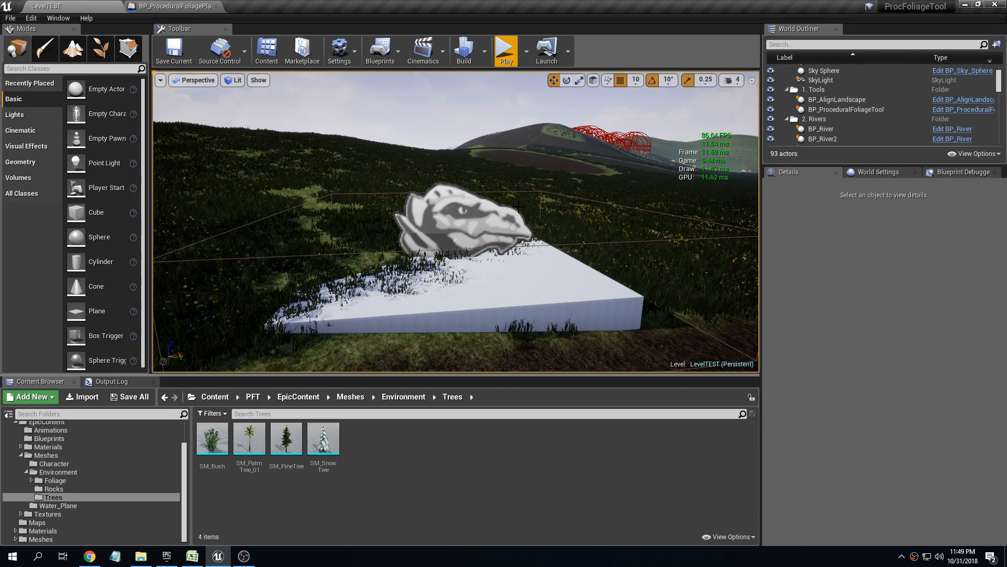
click(434, 213)
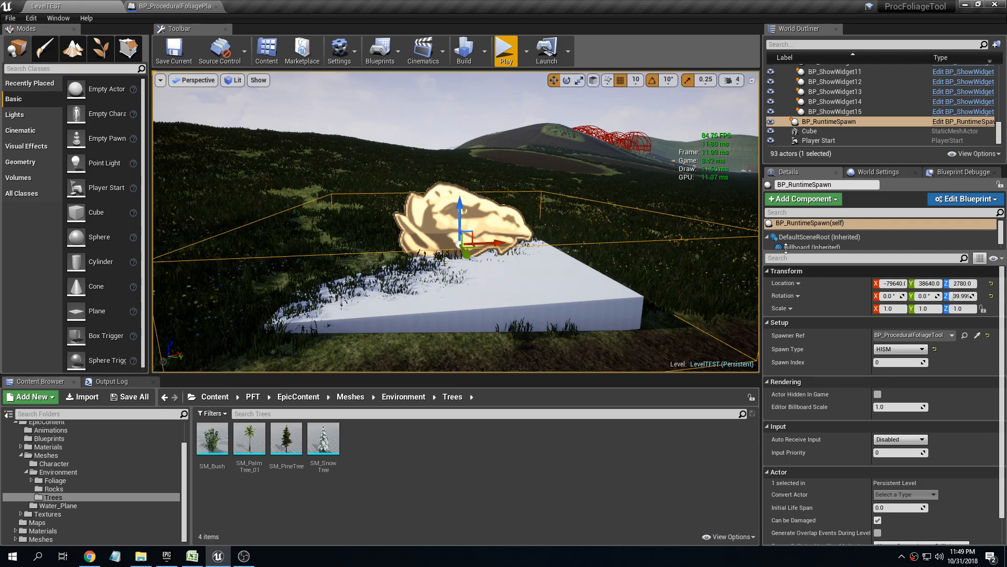
right_drag(685, 128, 695, 54)
click(489, 156)
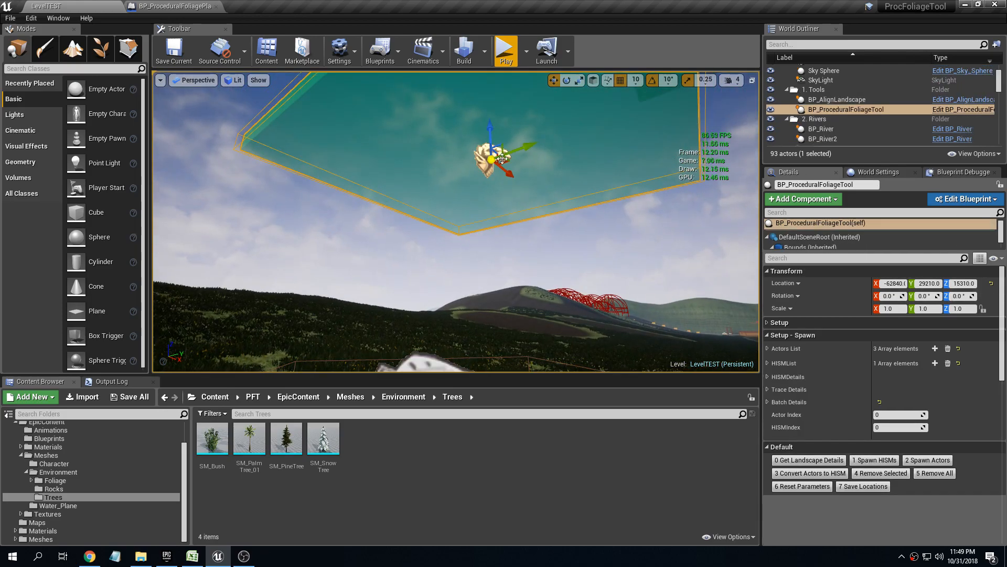
click(771, 402)
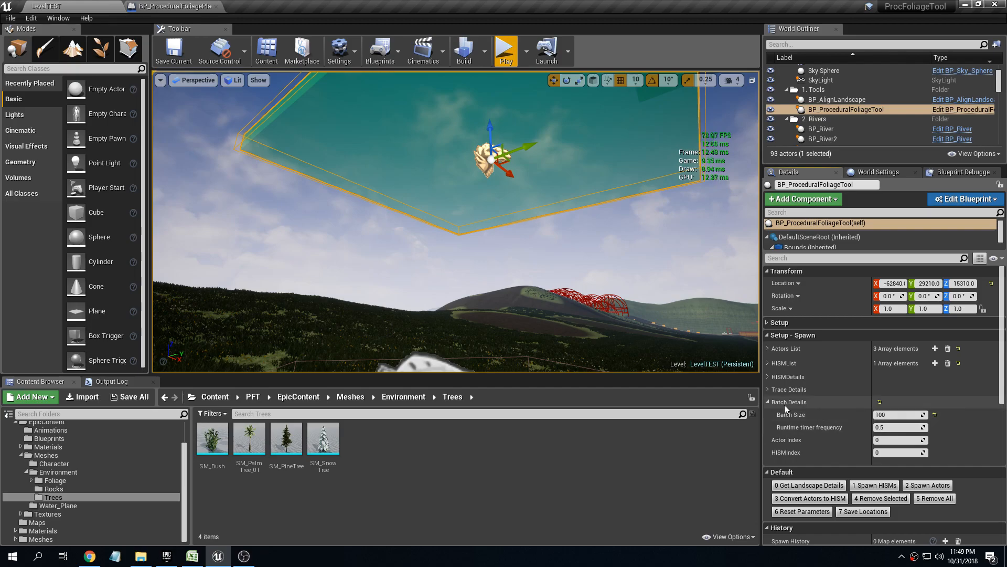
click(770, 403)
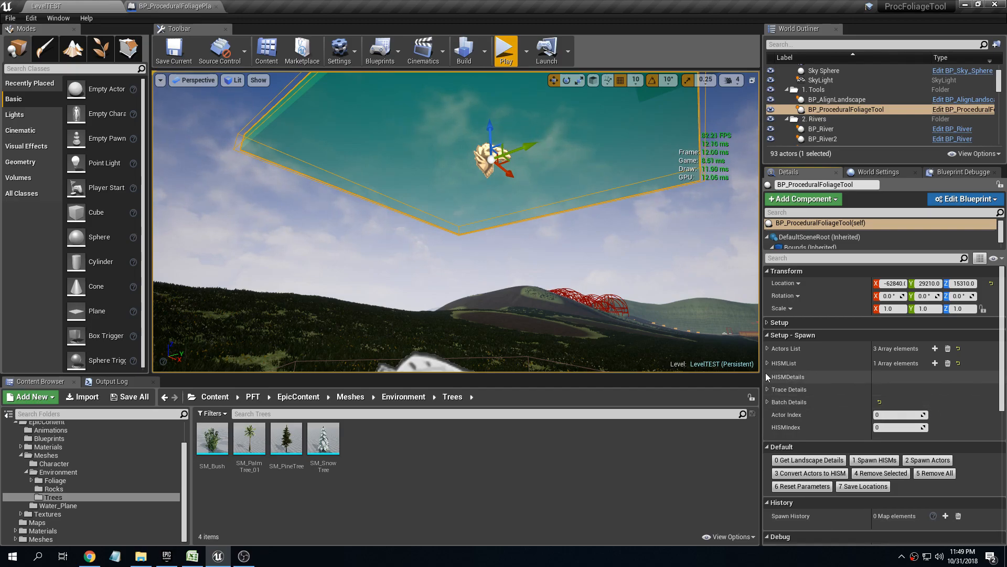
right_drag(563, 200, 572, 276)
key(w)
key(q)
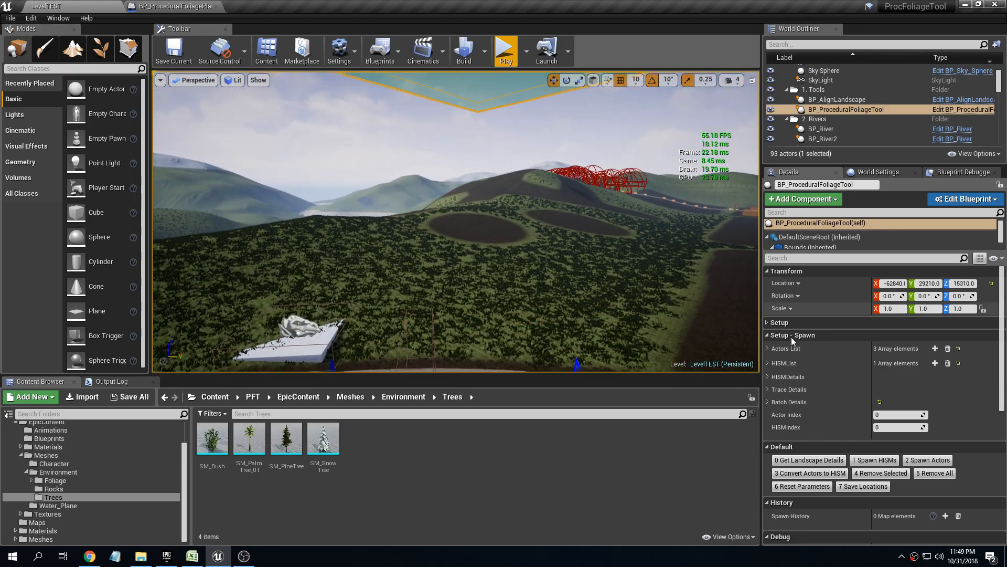
Assign BP_ChangingTree as the priority actor of the first Actors List entry in BP_ProceduralFoliageTool.
click(767, 348)
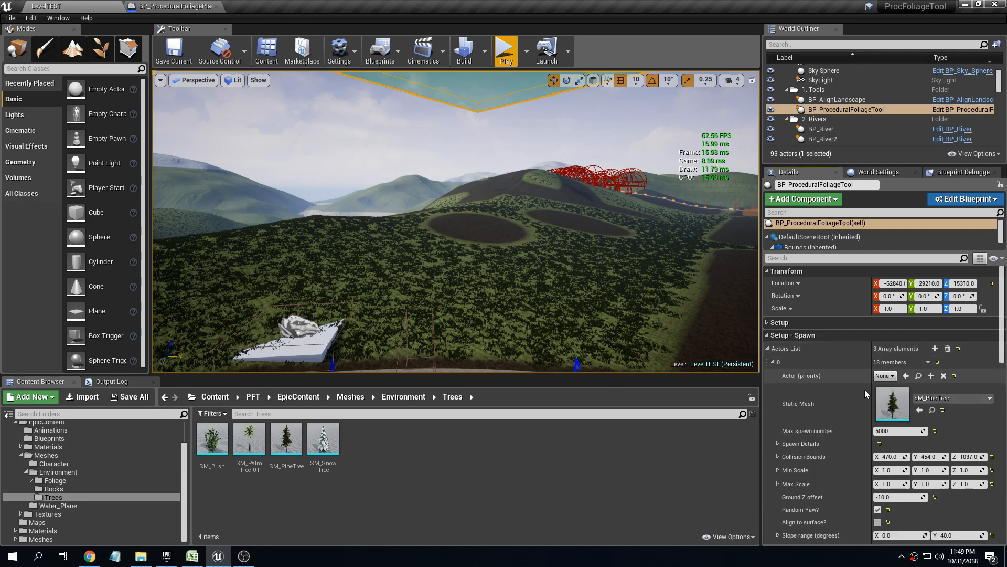
click(889, 374)
text(chgangin)
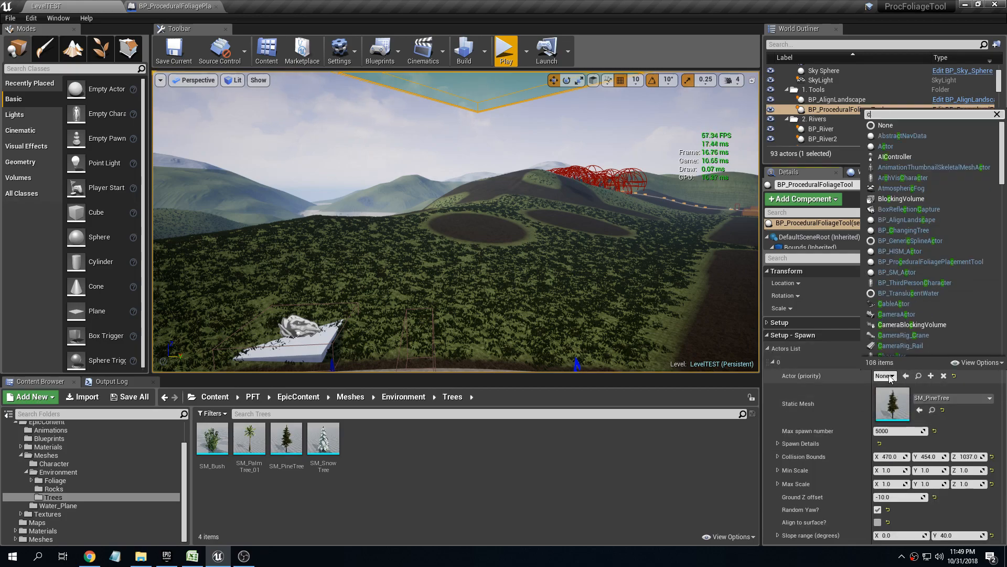
key(BackSpace)
key(BackSpace)
key(BackSpace)
text(ann)
key(BackSpace)
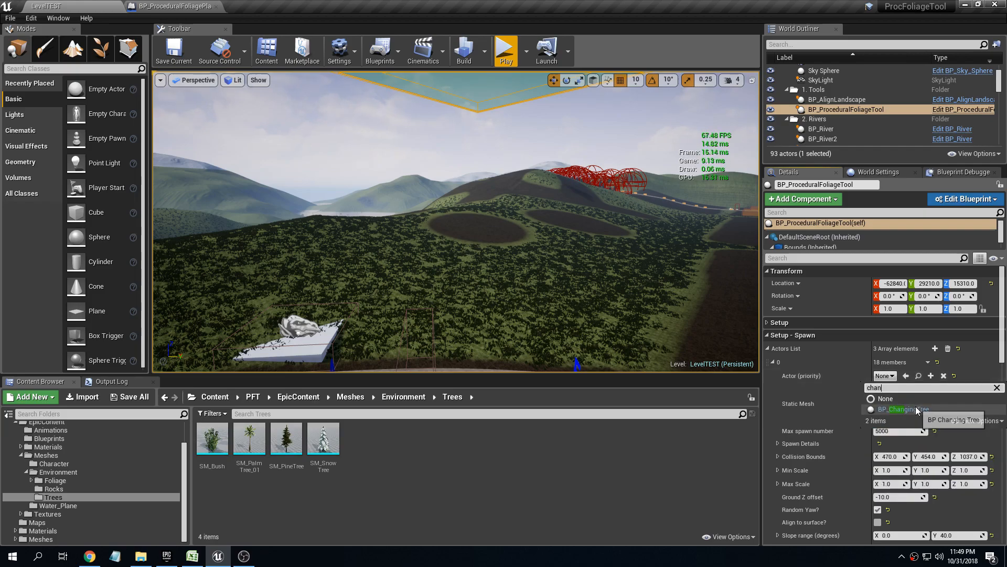
click(901, 409)
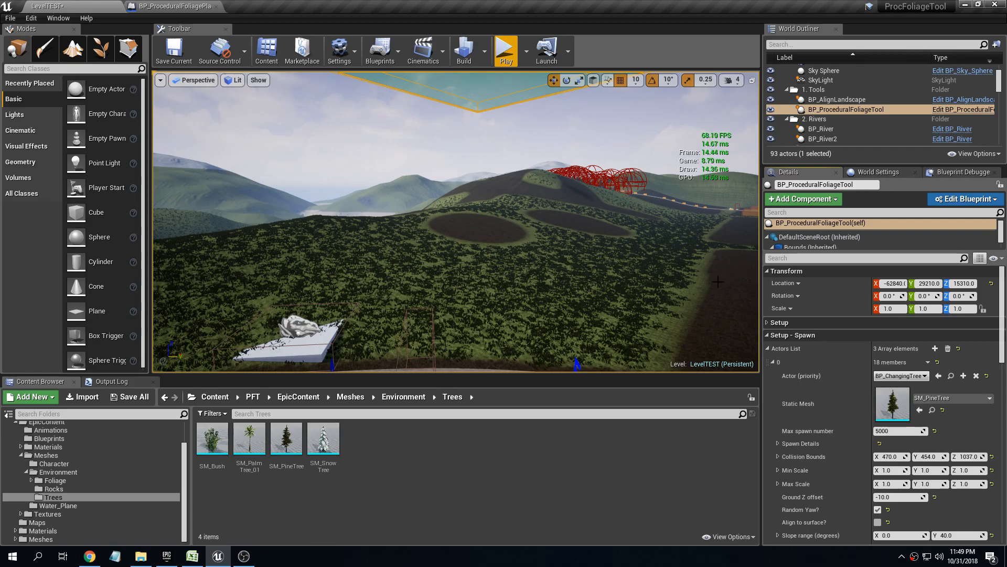
Set the first Actors List entry's Max spawn number to 500, collapse the list, and save the LevelTEST map.
click(899, 430)
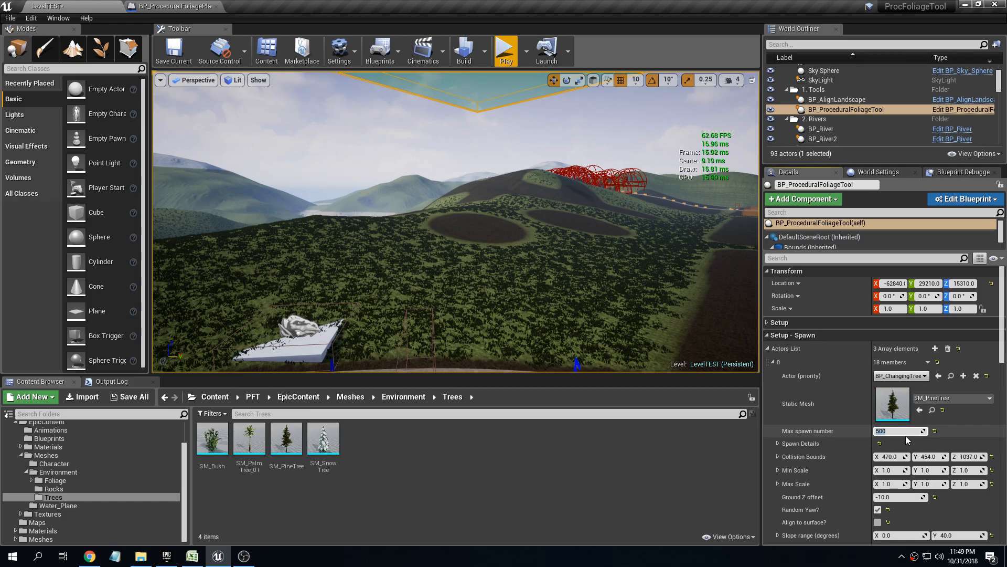
click(767, 349)
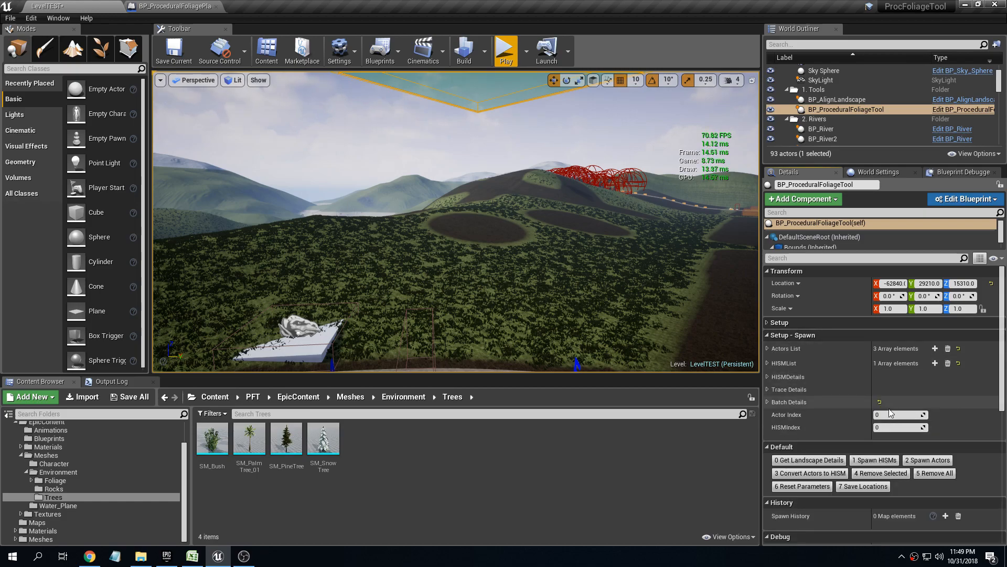
click(131, 397)
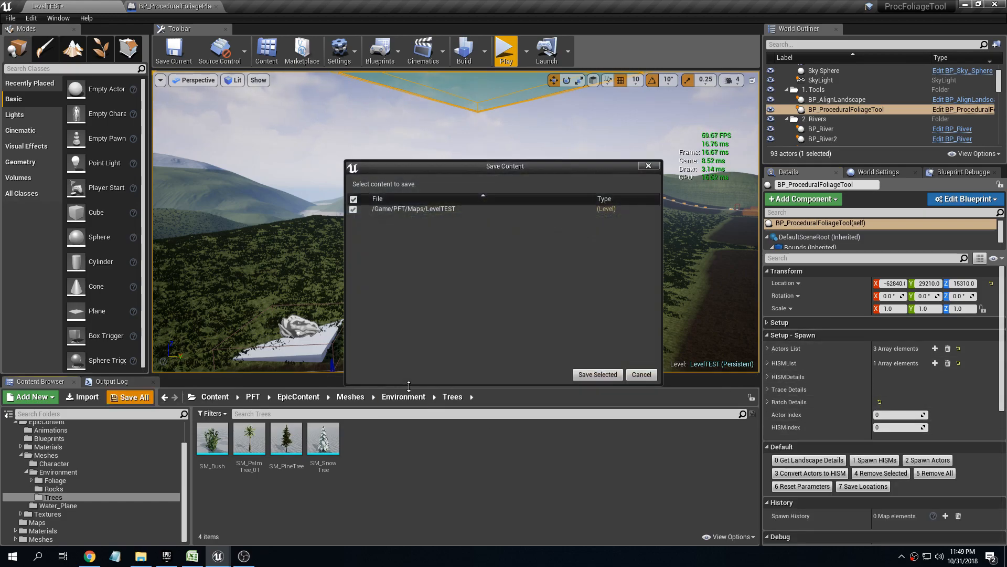
click(591, 372)
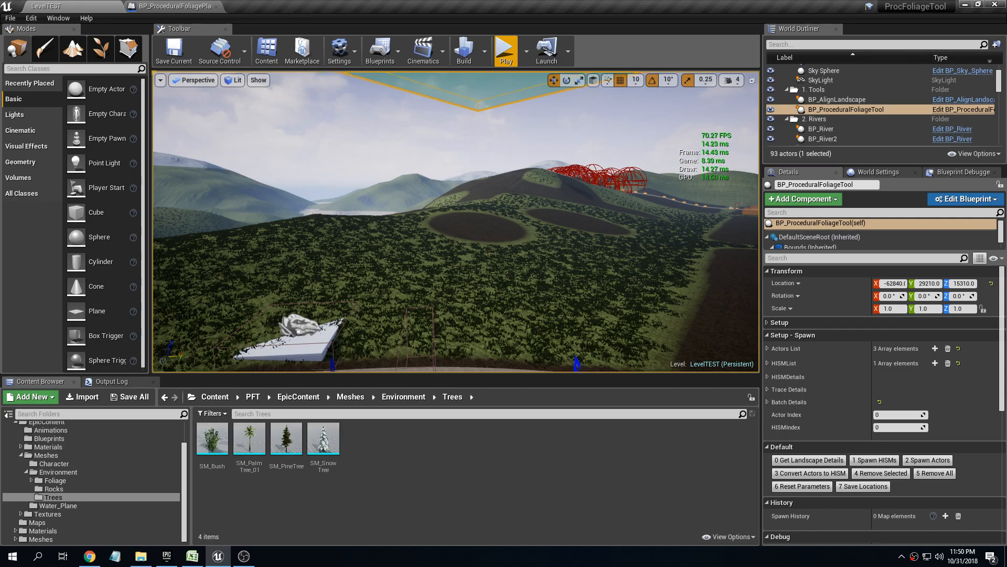
Play the level full screen, run to the white platform to trigger the runtime spawn, and stop playing.
key(f)
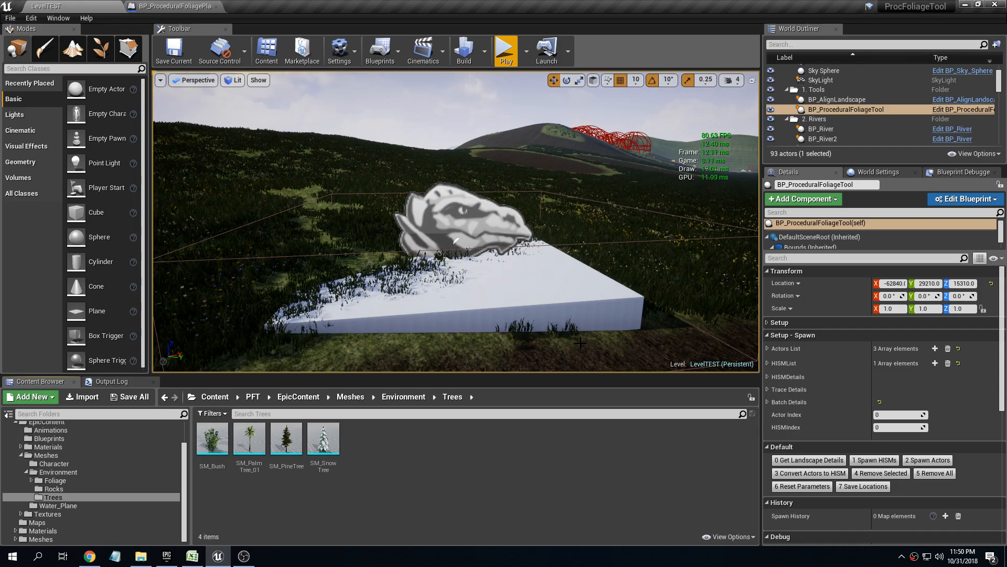
click(505, 51)
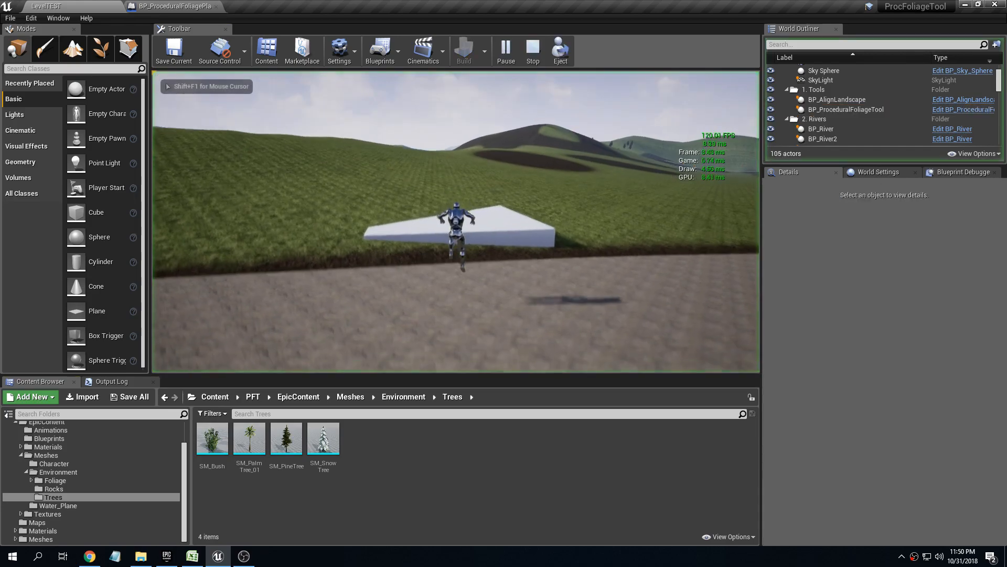
key(F11)
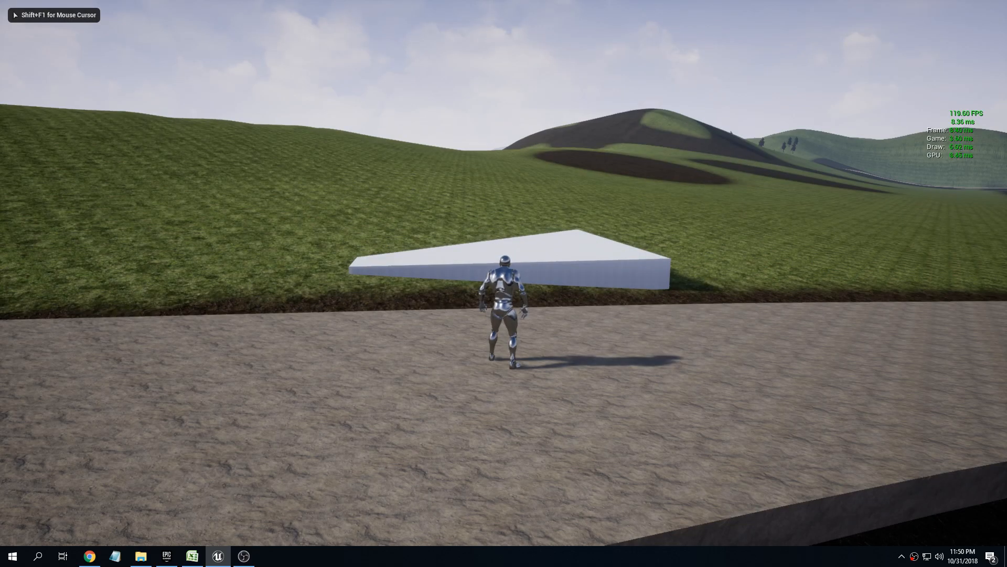
key(w)
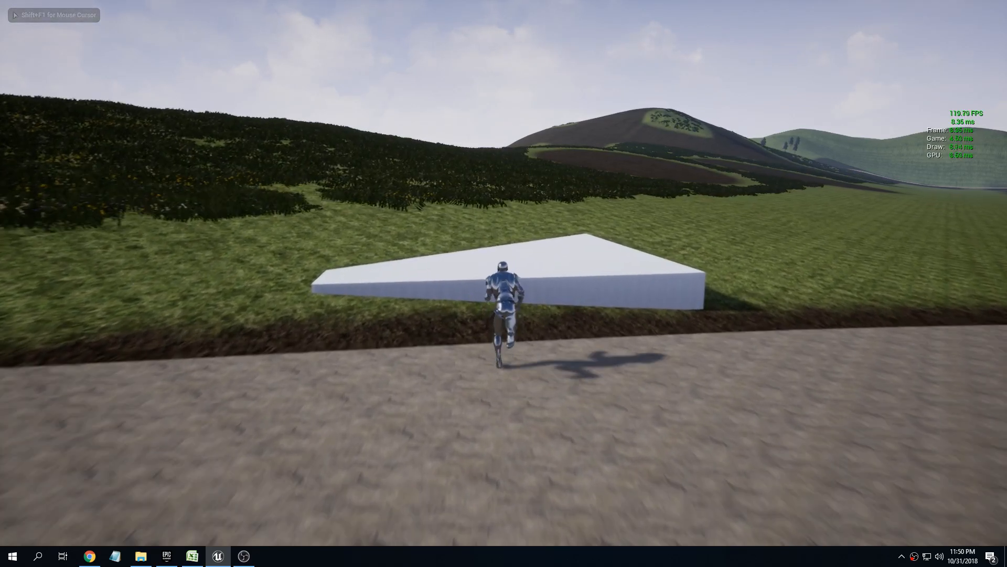
key(Escape)
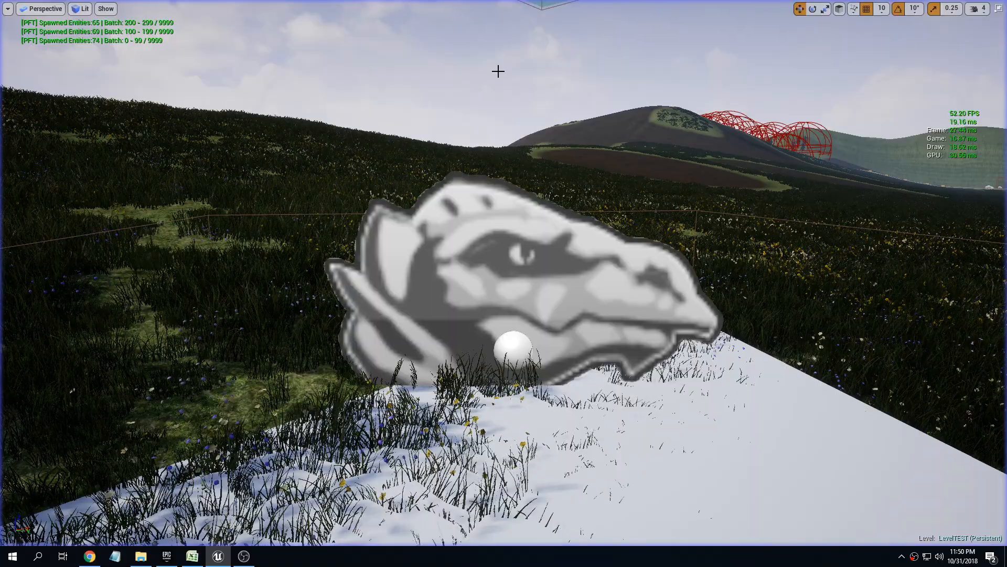
Exit full screen and set the Spawn Type of BP_RuntimeSpawn to Actors.
key(F11)
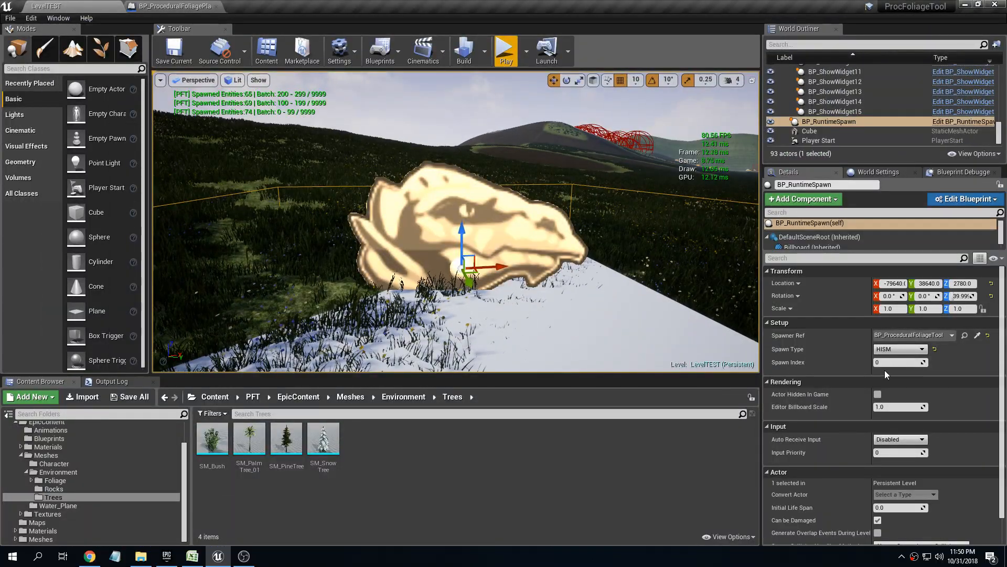
click(896, 358)
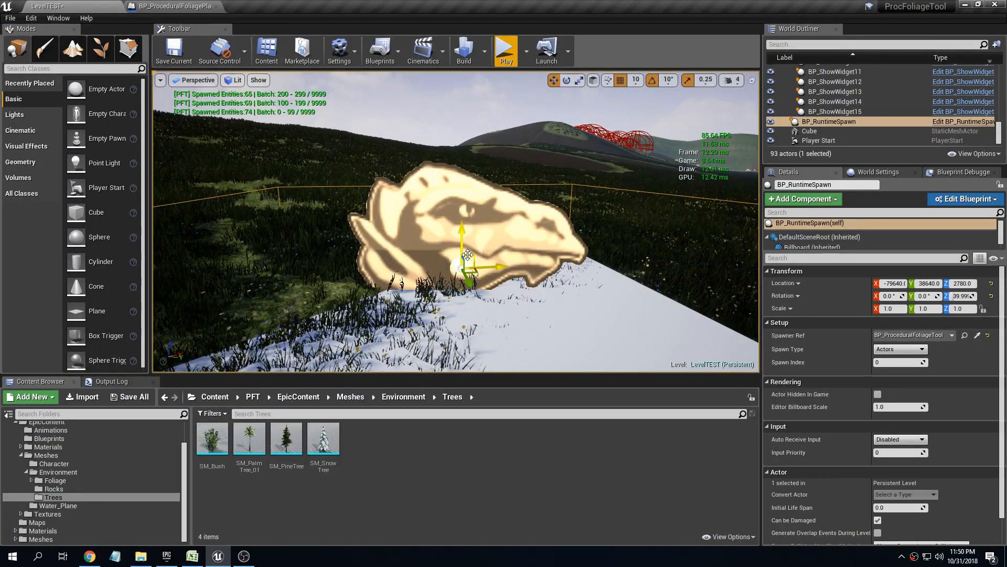
scroll(467, 255, down, 3)
Play the level full screen and run across the white platform to trigger the batched BP_ChangingTree actor spawn.
click(506, 51)
key(F11)
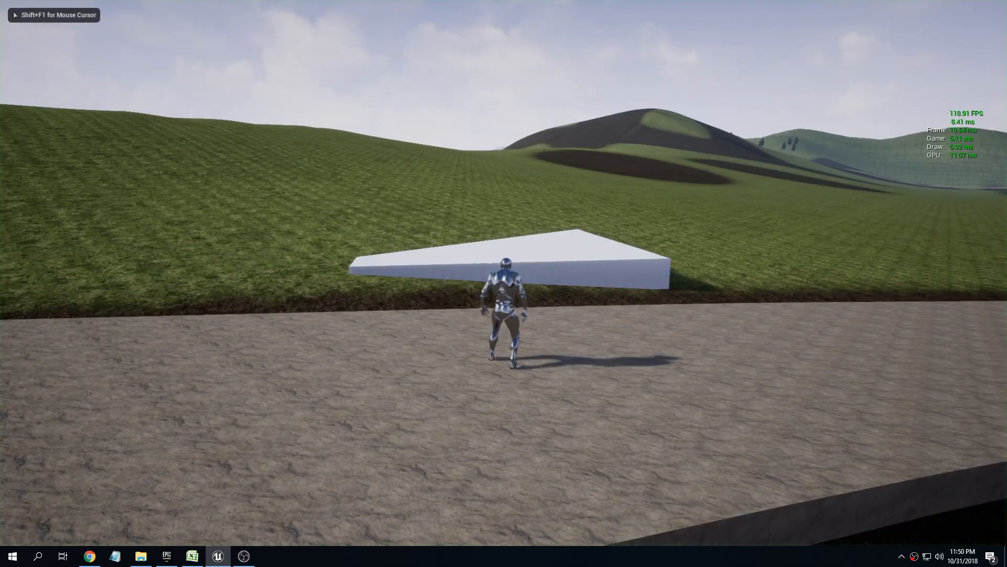
key(w)
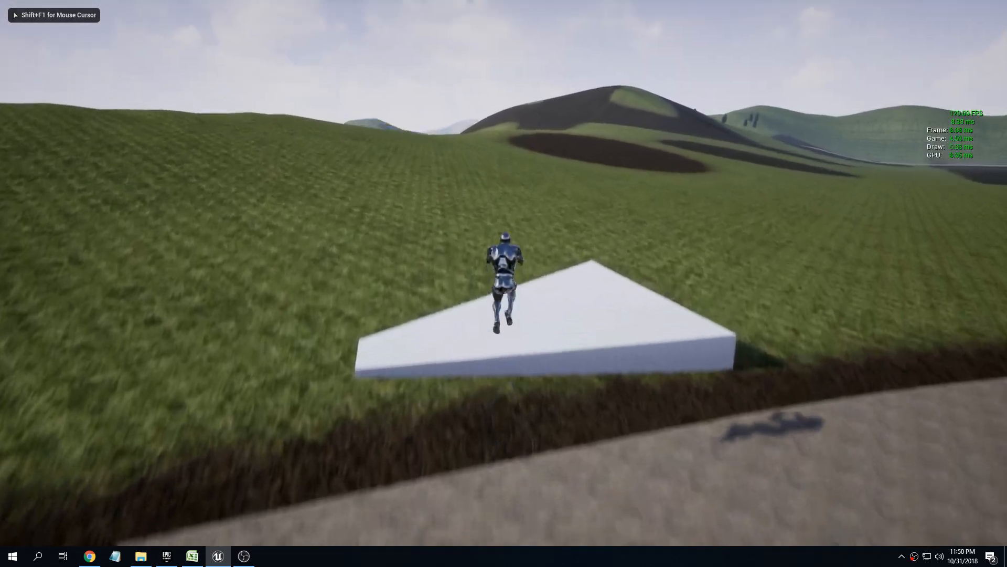
key(w)
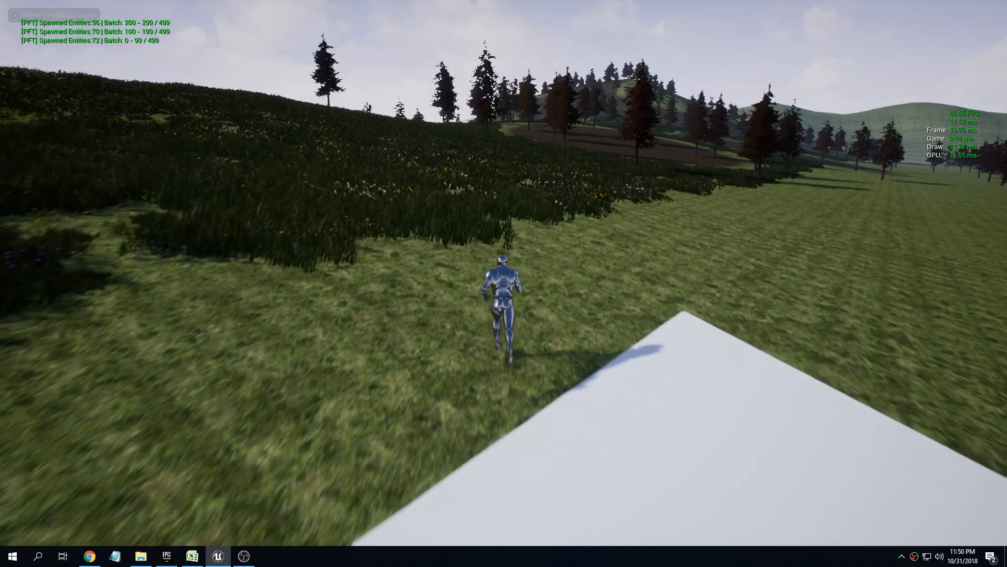
key(w)
key(a)
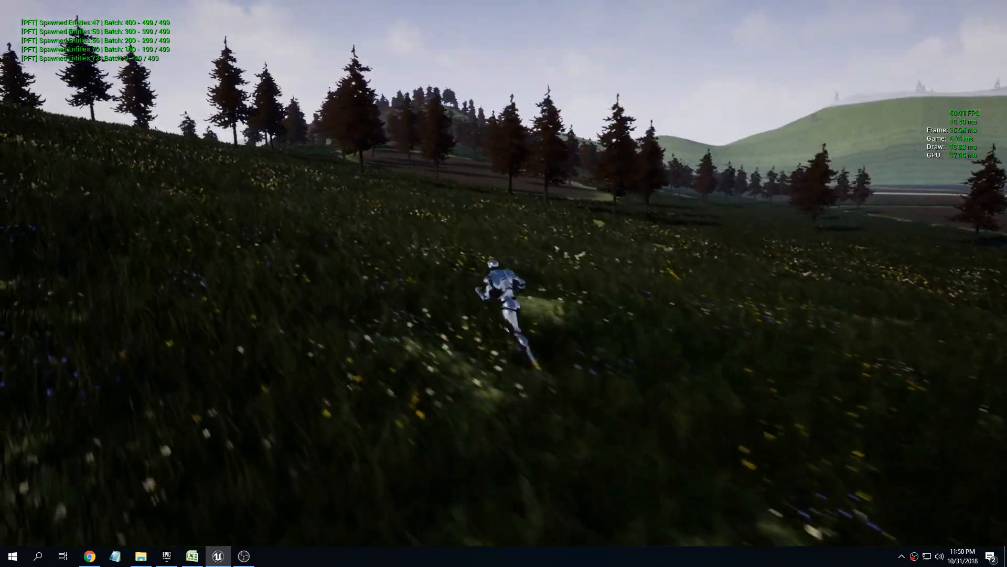
Run among the spawned trees to examine how they react to the character, return to the road, and stop playing.
key(w)
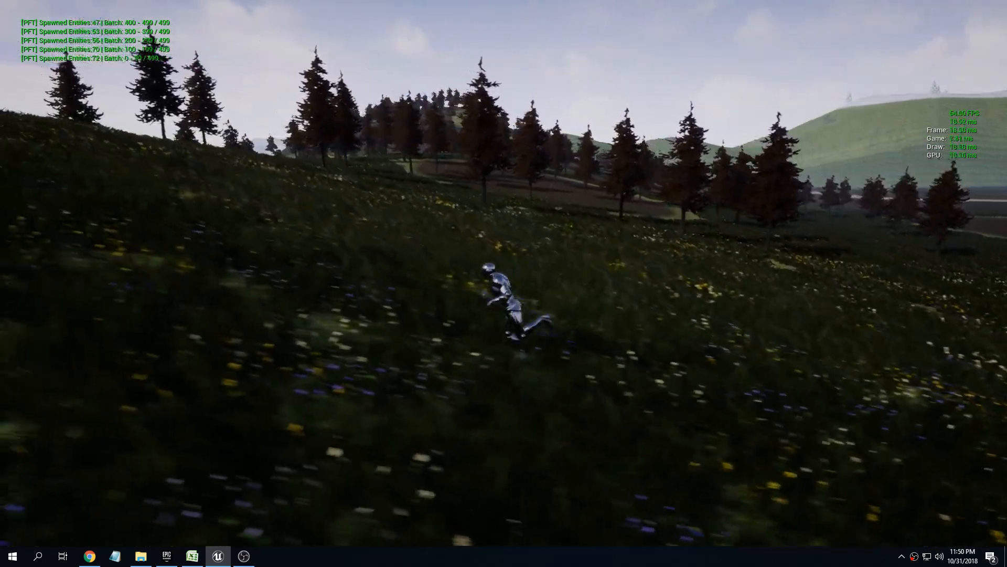
key(w)
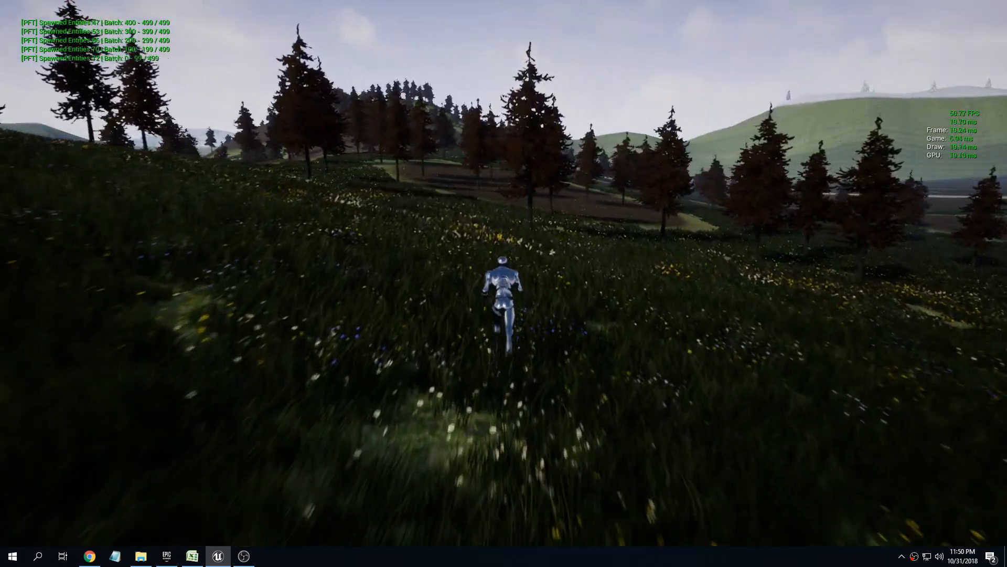
key(w)
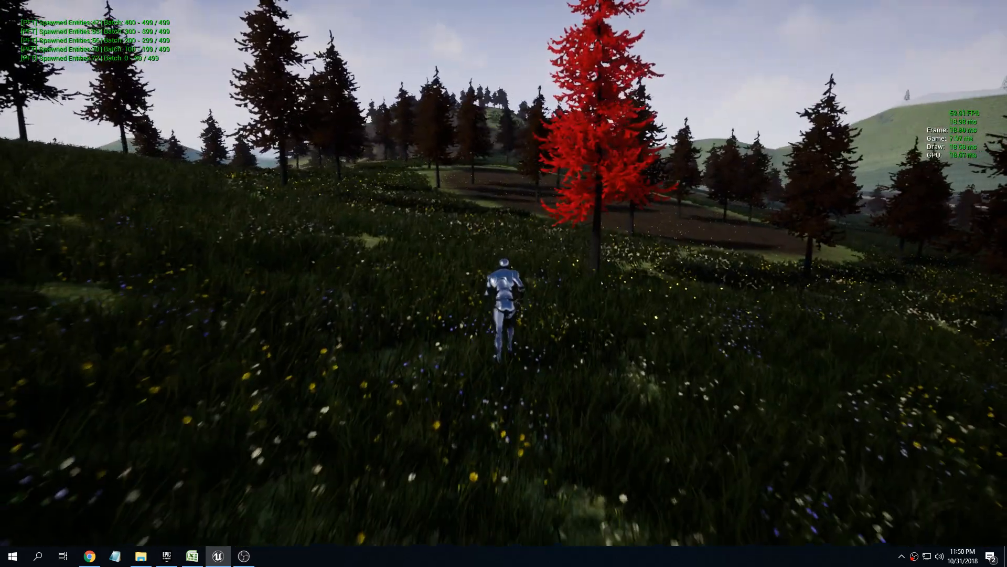
key(w)
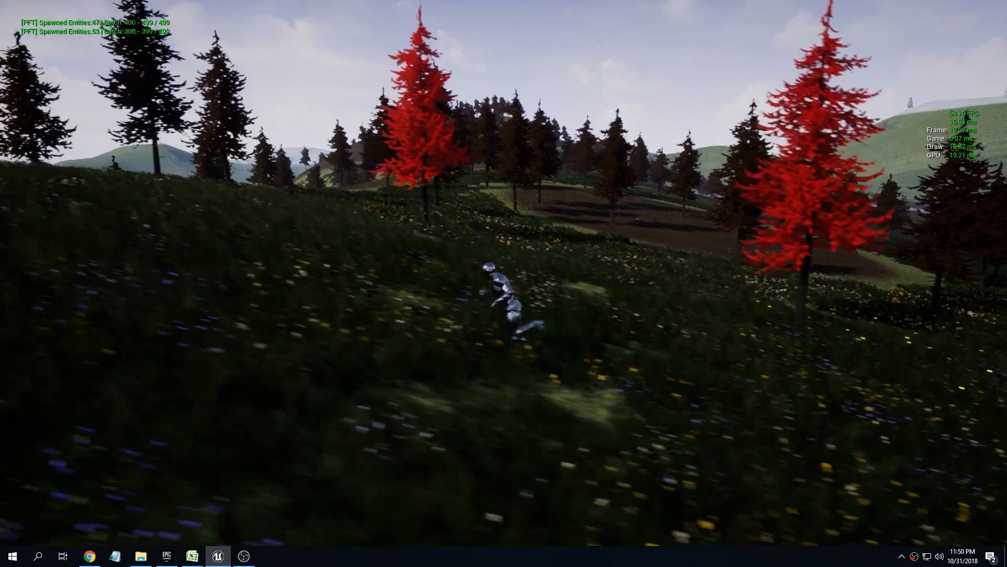
key(w)
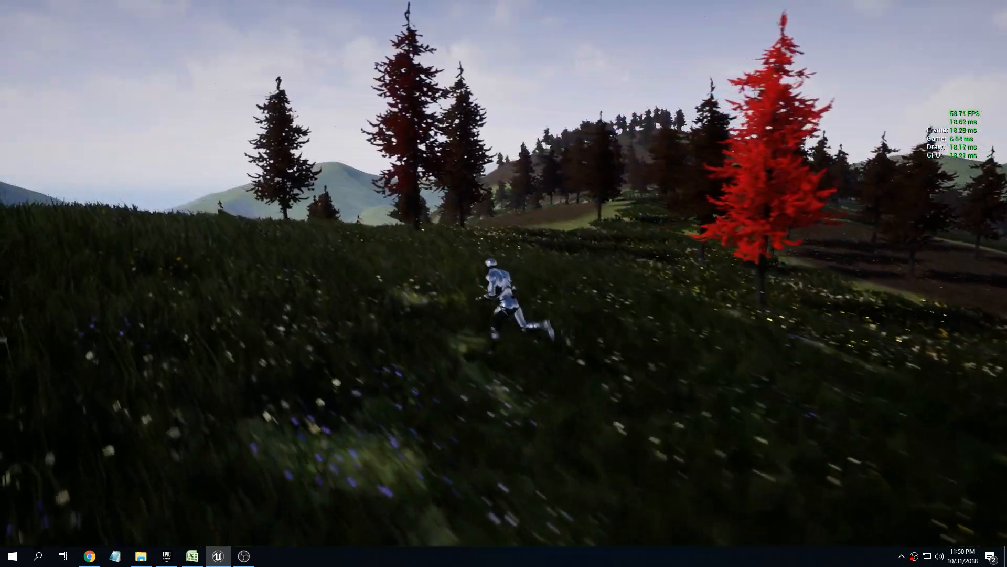
key(w)
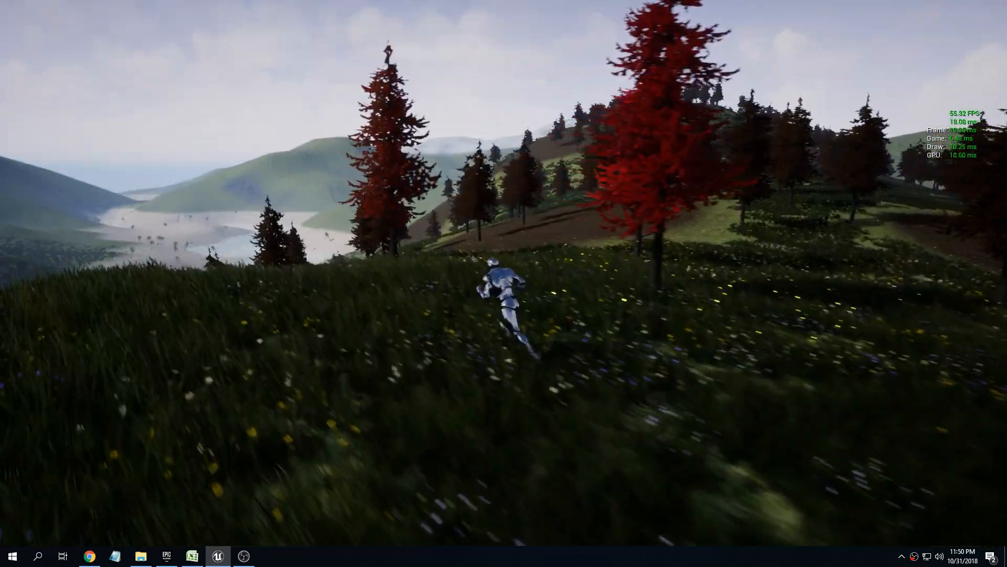
key(w)
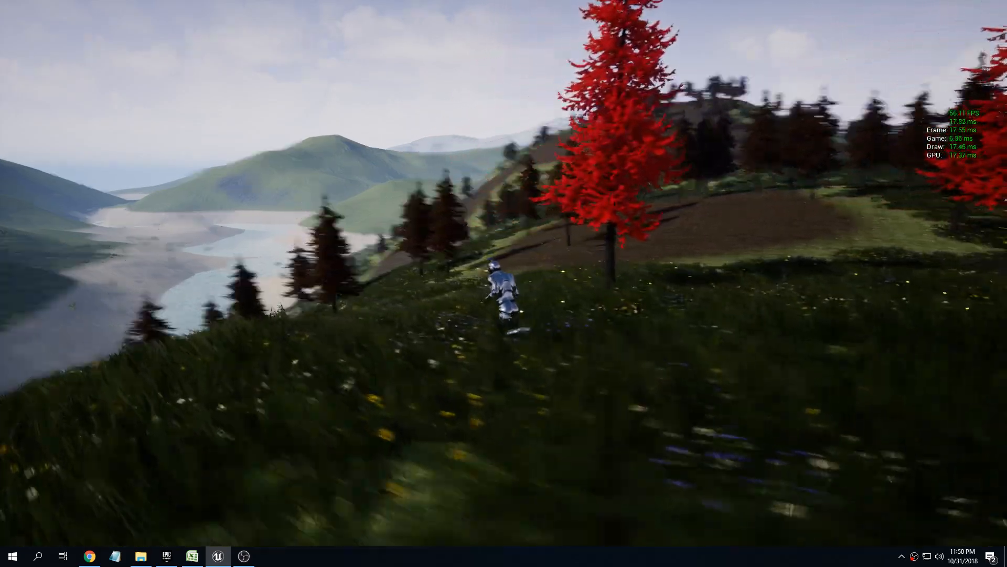
key(w)
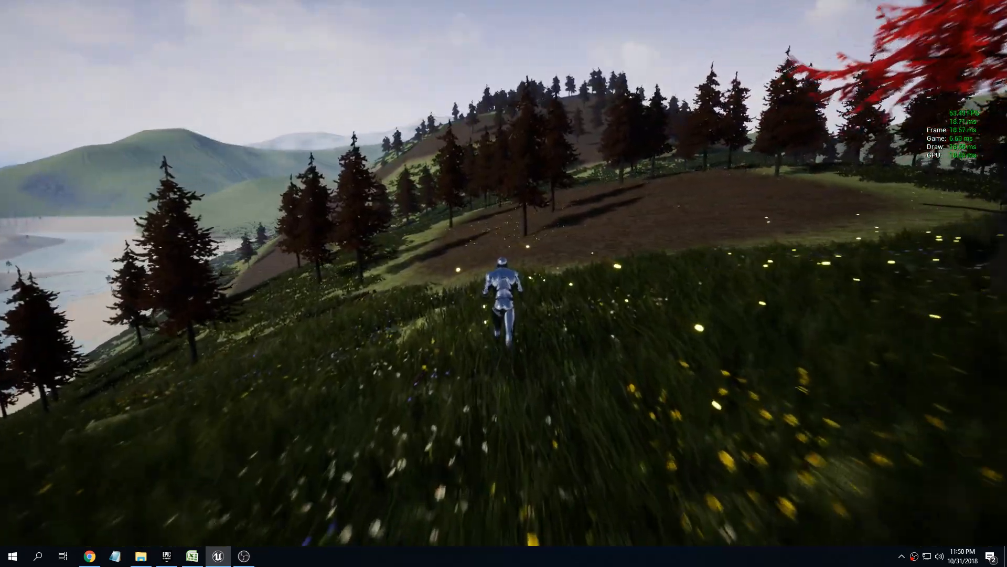
key(w)
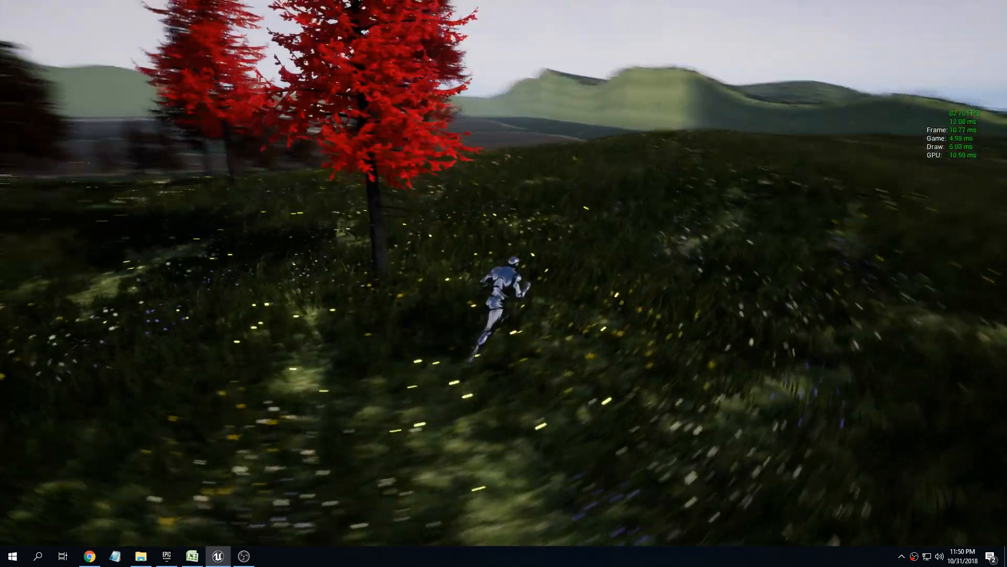
key(w)
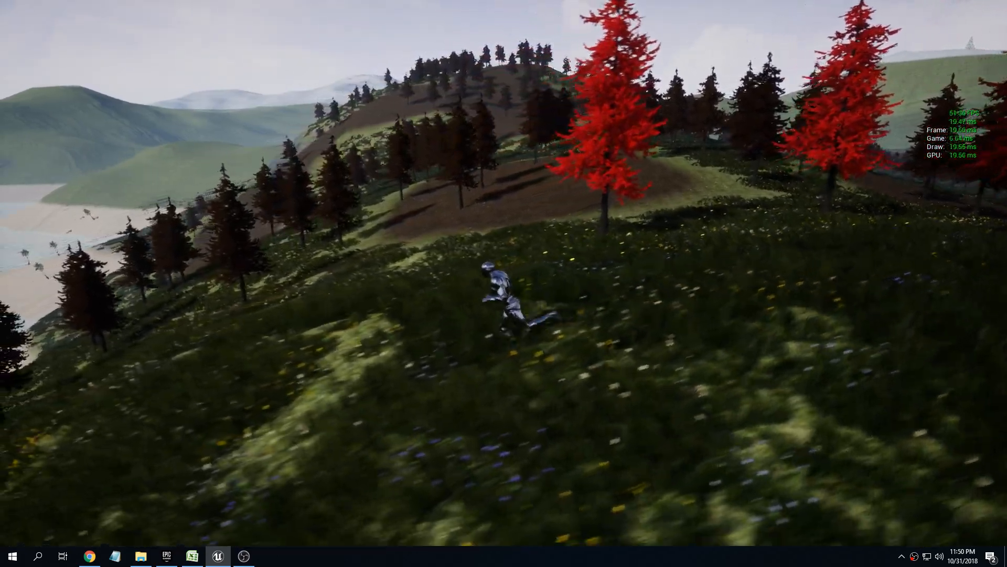
key(w)
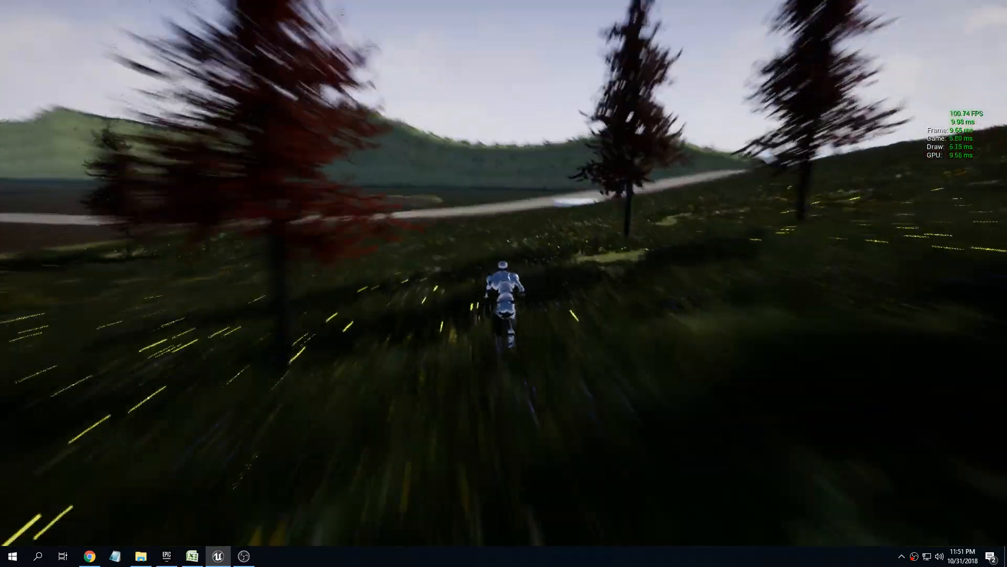
key(a)
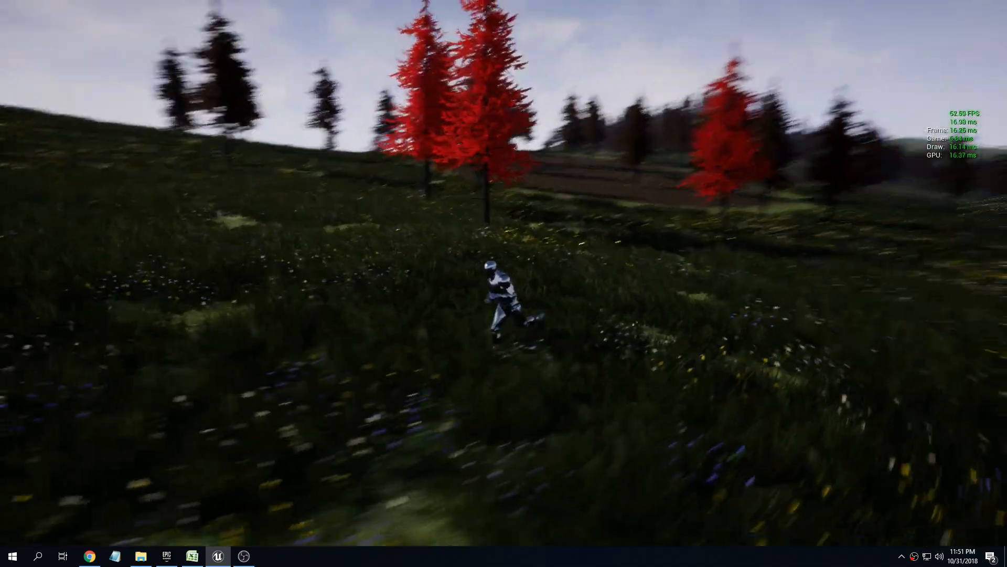
key(w)
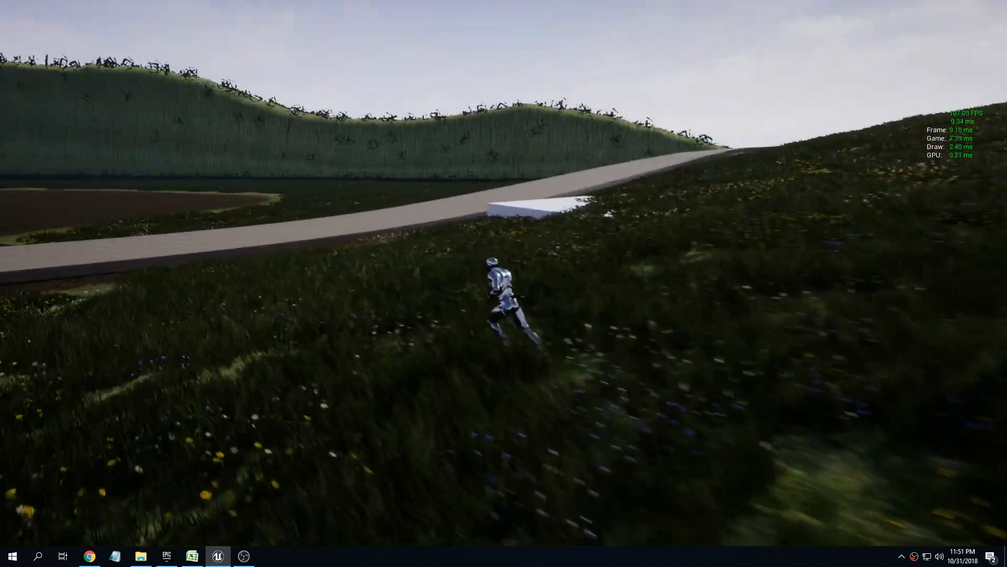
key(s)
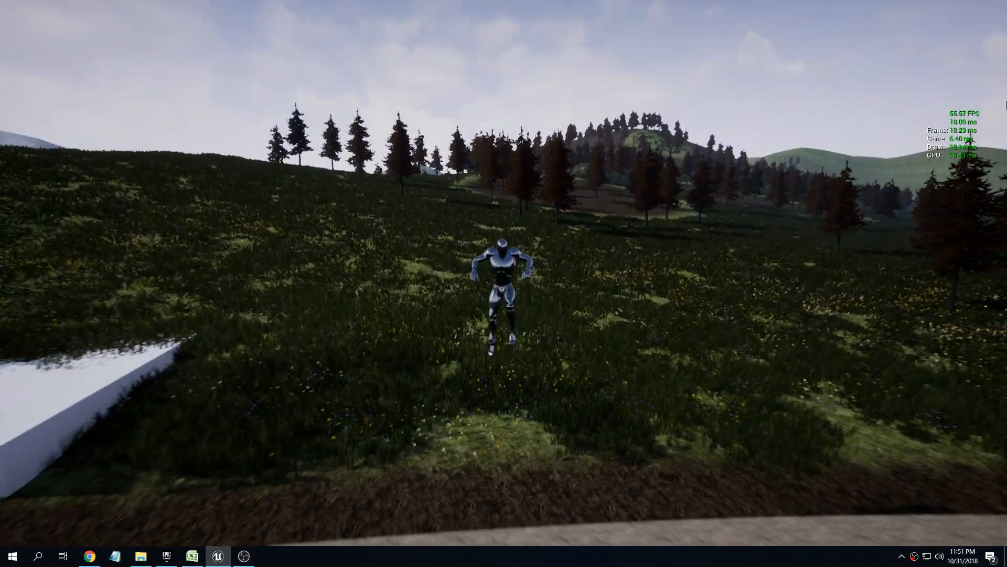
key(Escape)
key(F11)
Select the BP_RuntimeSpawn actor on the white platform to show its Setup properties.
right_drag(605, 103, 742, 152)
key(a)
key(e)
key(d)
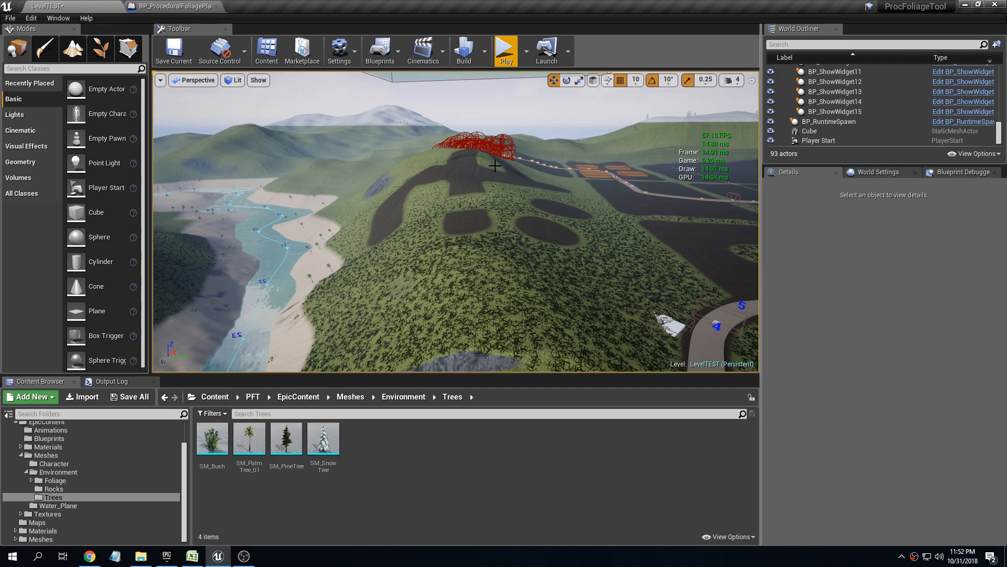
right_drag(483, 180, 520, 205)
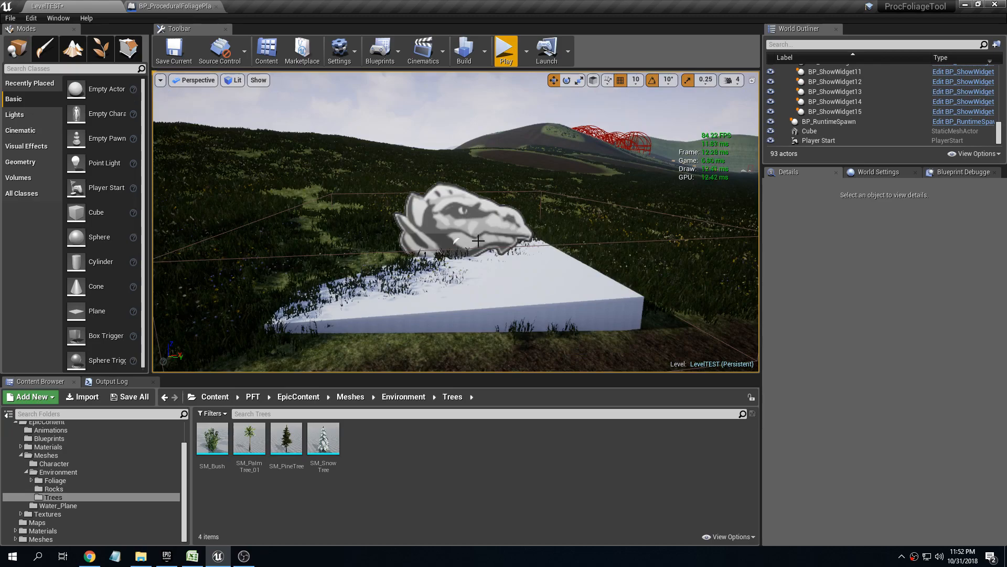
click(474, 238)
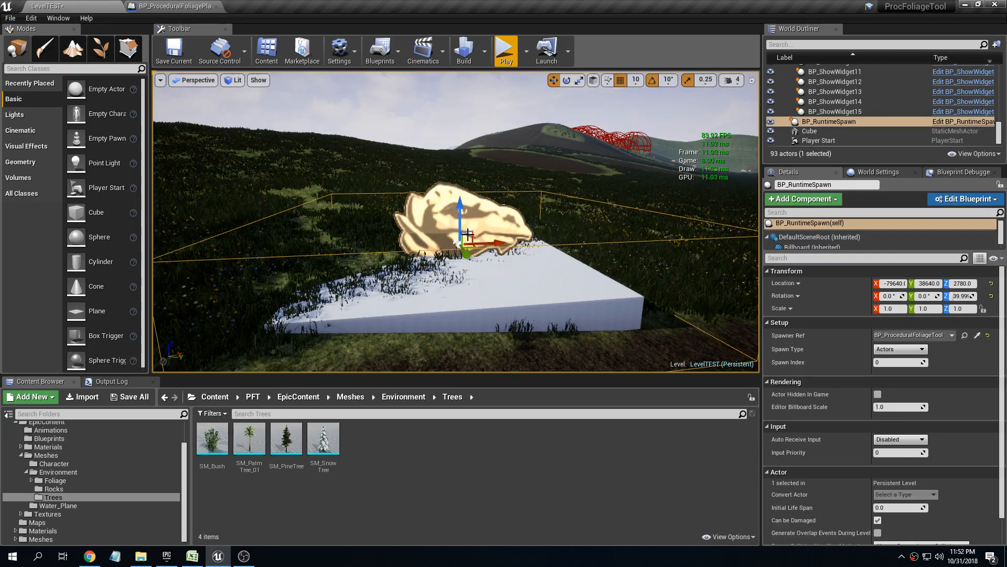